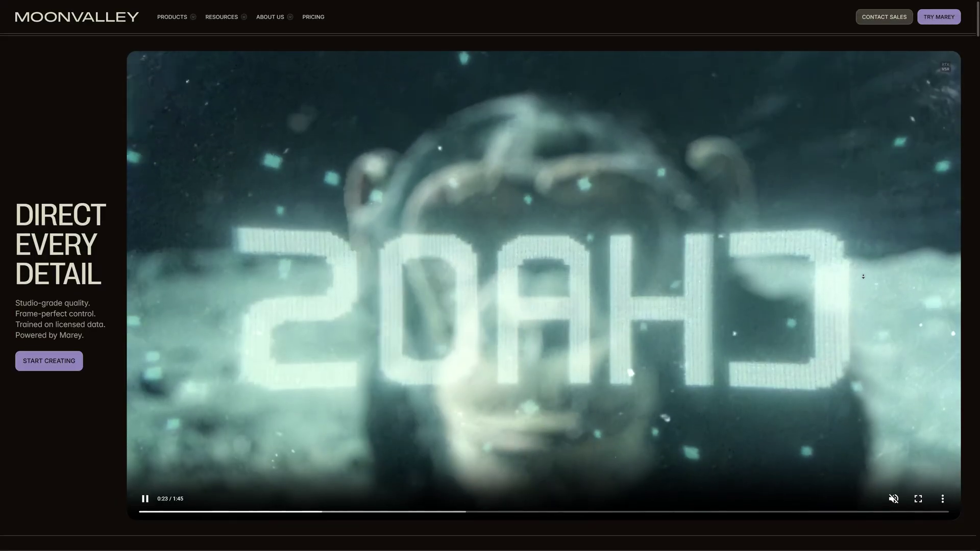
- Browse Moonvalley's feature showcase and bring up the Camera Control examples
{"action": "scroll", "coordinate": [490, 291], "scroll_direction": "down", "scroll_amount": 1}
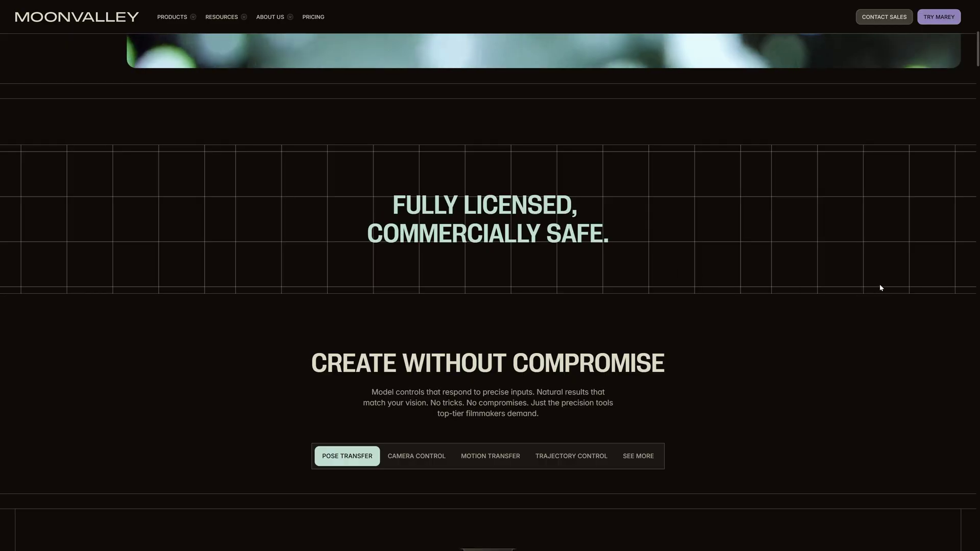
{"action": "scroll", "coordinate": [880, 291], "scroll_direction": "down", "scroll_amount": 1}
{"action": "scroll", "coordinate": [883, 308], "scroll_direction": "down", "scroll_amount": 3}
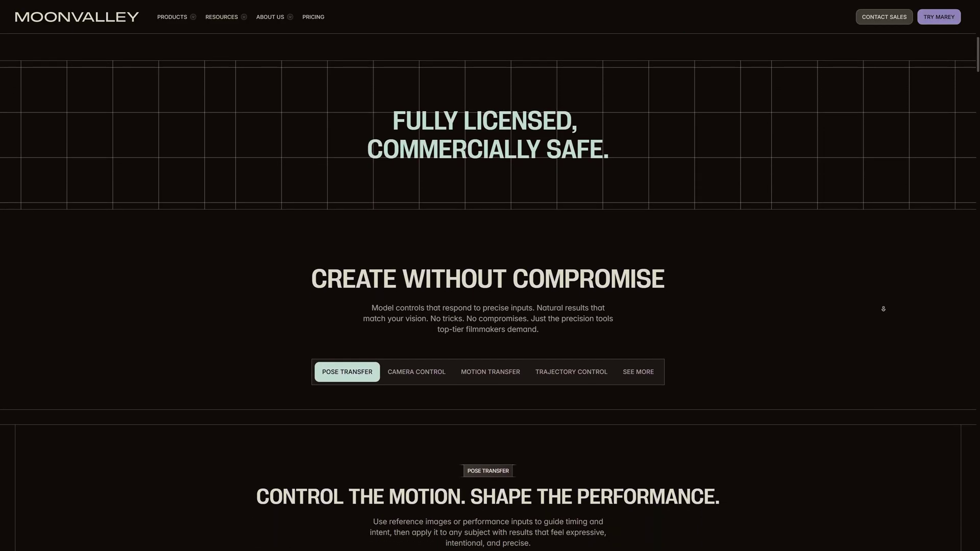
{"action": "scroll", "coordinate": [885, 310], "scroll_direction": "down", "scroll_amount": 3}
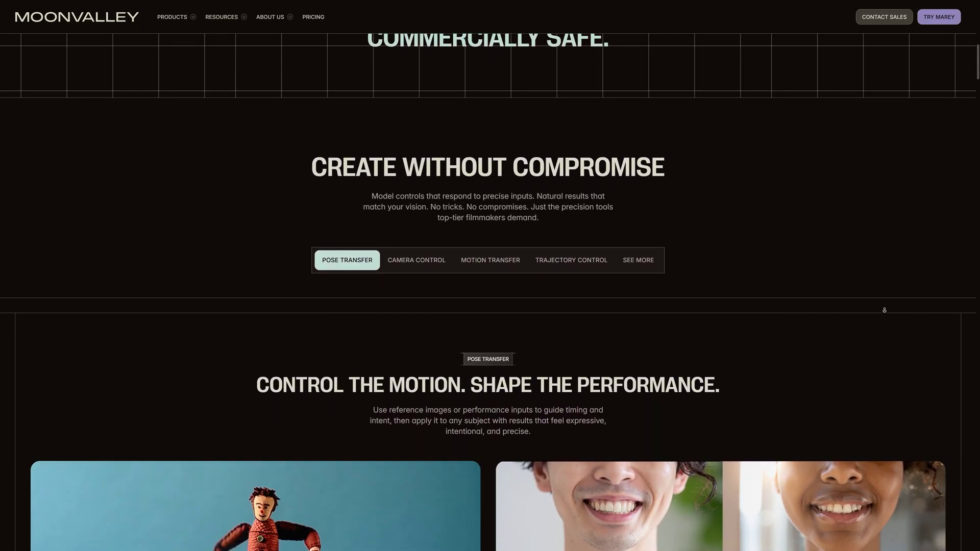
{"action": "scroll", "coordinate": [885, 310], "scroll_direction": "down", "scroll_amount": 3}
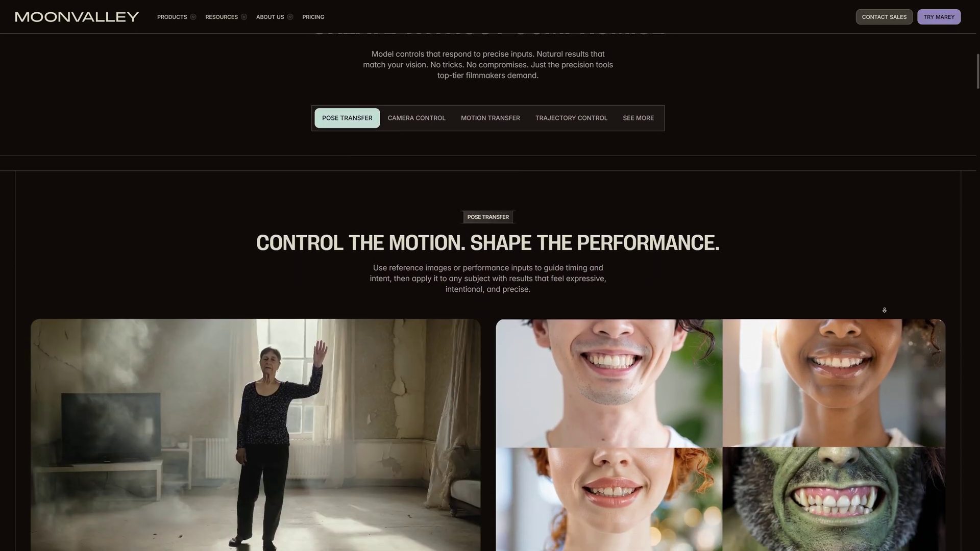
{"action": "scroll", "coordinate": [598, 227], "scroll_direction": "up", "scroll_amount": 3}
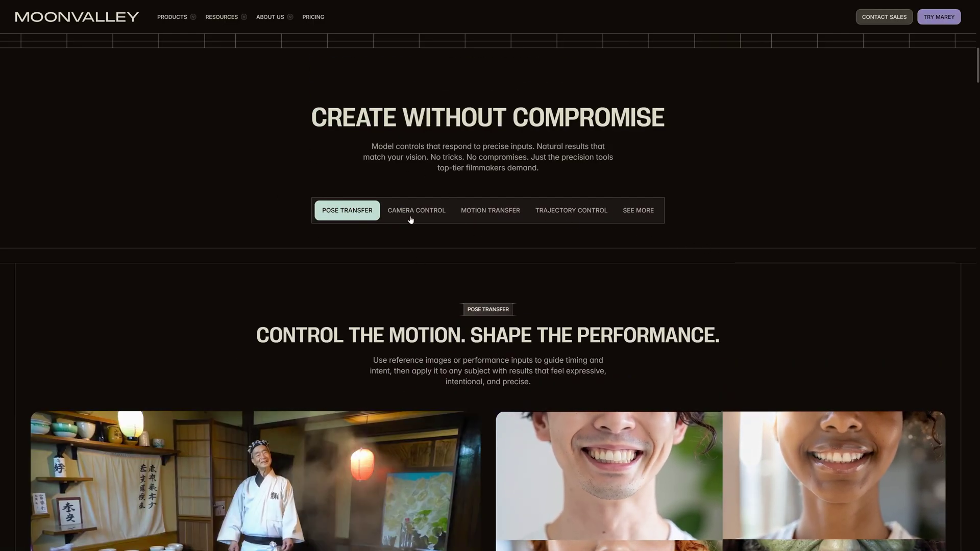
{"action": "scroll", "coordinate": [417, 119], "scroll_direction": "down", "scroll_amount": 2}
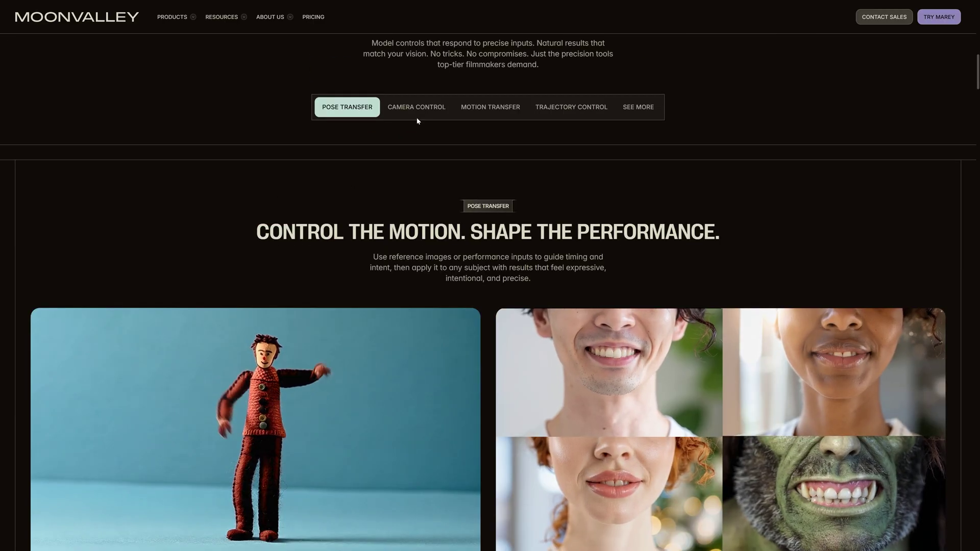
{"action": "left_click", "coordinate": [417, 108]}
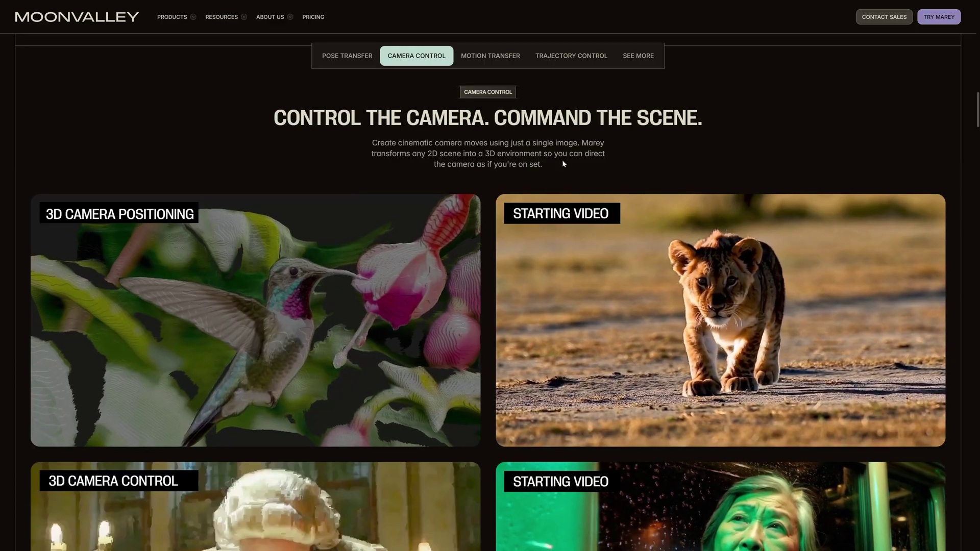
- Continue past Motion Transfer and Trajectory Control down to the Keyframing demo video
{"action": "scroll", "coordinate": [725, 131], "scroll_direction": "down", "scroll_amount": 3}
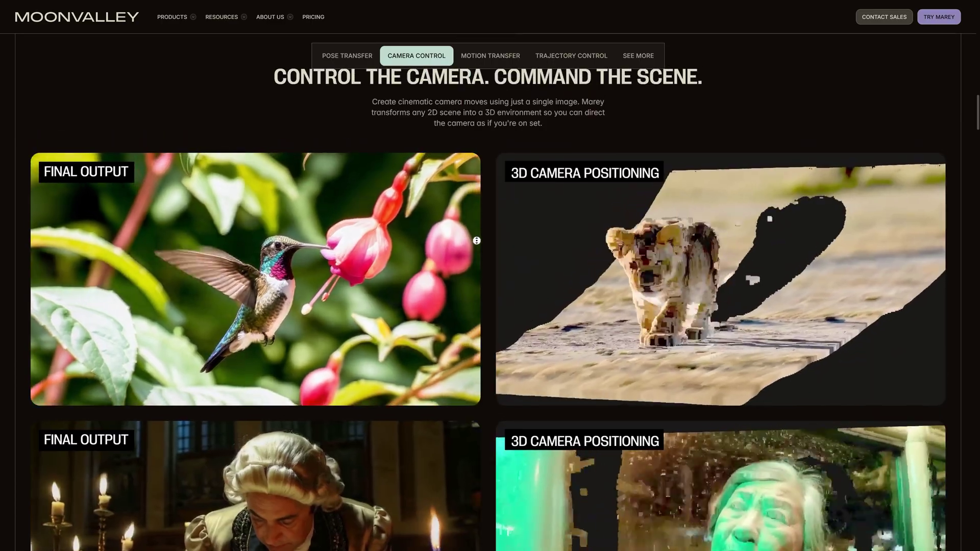
{"action": "scroll", "coordinate": [487, 255], "scroll_direction": "down", "scroll_amount": 5}
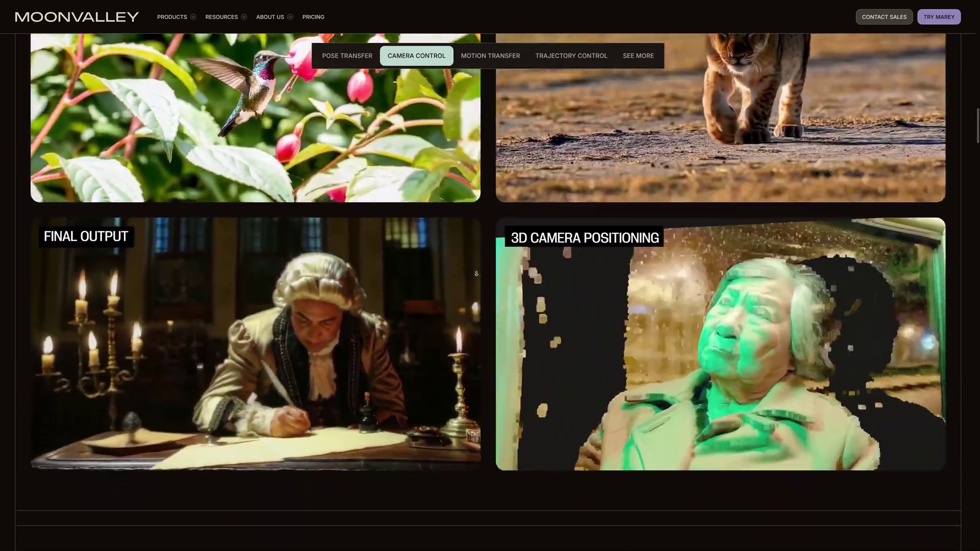
{"action": "scroll", "coordinate": [494, 188], "scroll_direction": "down", "scroll_amount": 5}
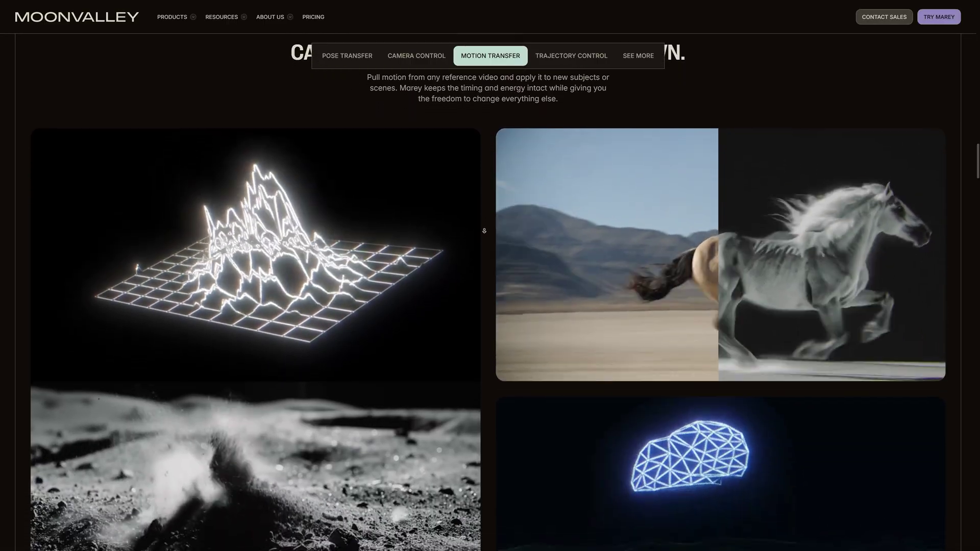
{"action": "scroll", "coordinate": [493, 156], "scroll_direction": "down", "scroll_amount": 2}
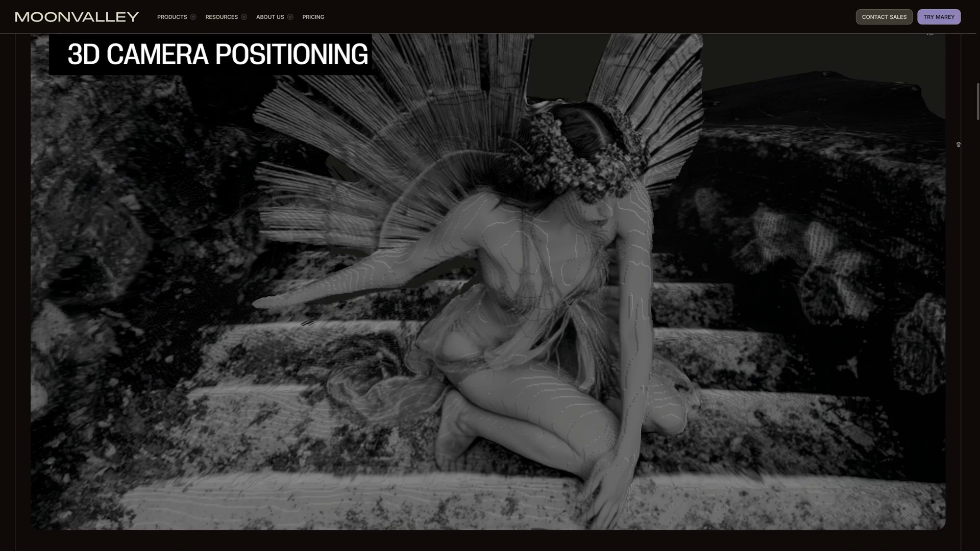
{"action": "scroll", "coordinate": [488, 291], "scroll_direction": "down", "scroll_amount": 10}
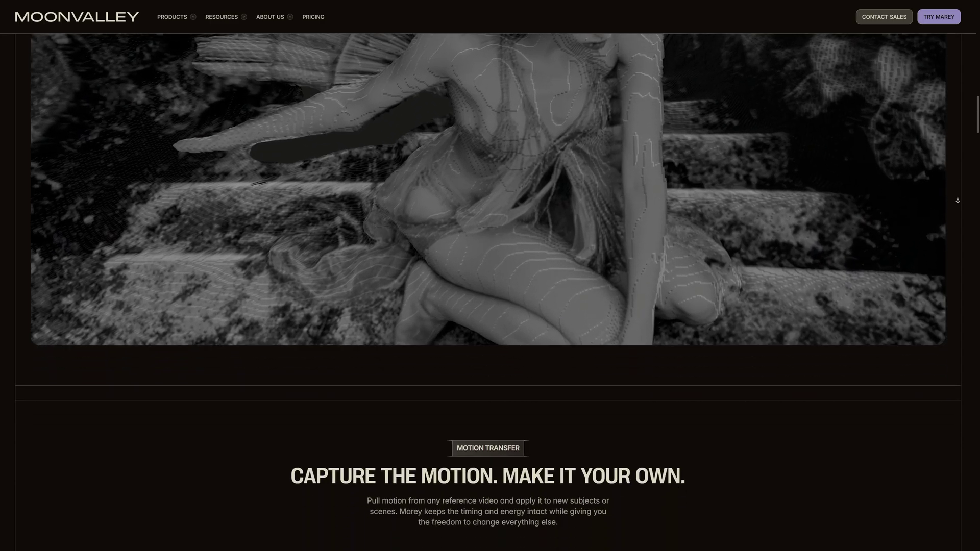
{"action": "scroll", "coordinate": [960, 239], "scroll_direction": "down", "scroll_amount": 3}
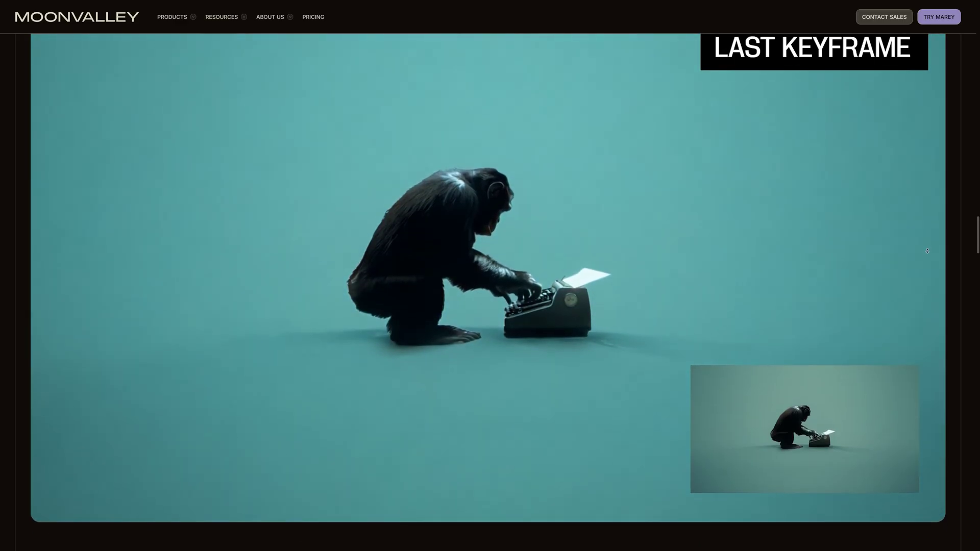
{"action": "scroll", "coordinate": [679, 479], "scroll_direction": "down", "scroll_amount": 10}
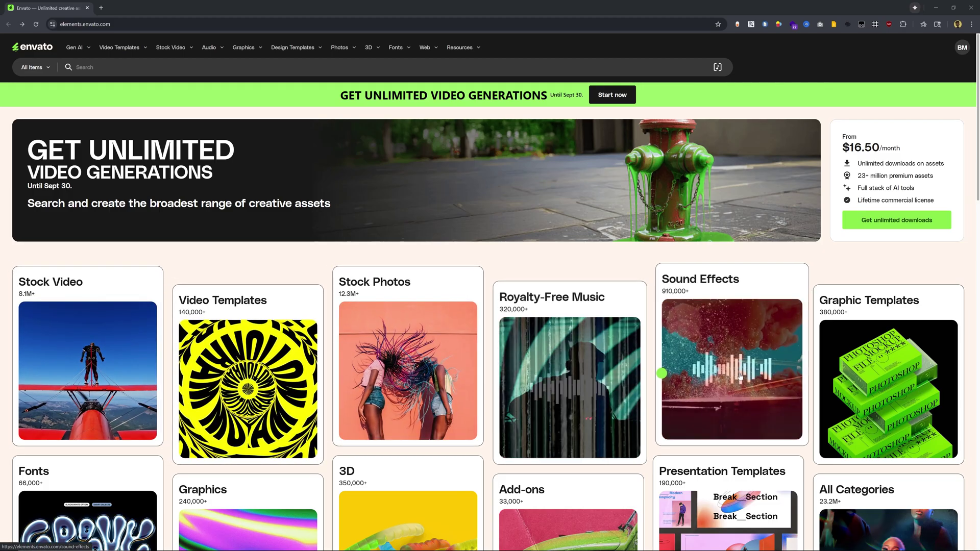
- Scroll through the category cards on the Envato Elements home page and back up
{"action": "scroll", "coordinate": [859, 344], "scroll_direction": "down", "scroll_amount": 2}
{"action": "scroll", "coordinate": [664, 297], "scroll_direction": "down", "scroll_amount": 2}
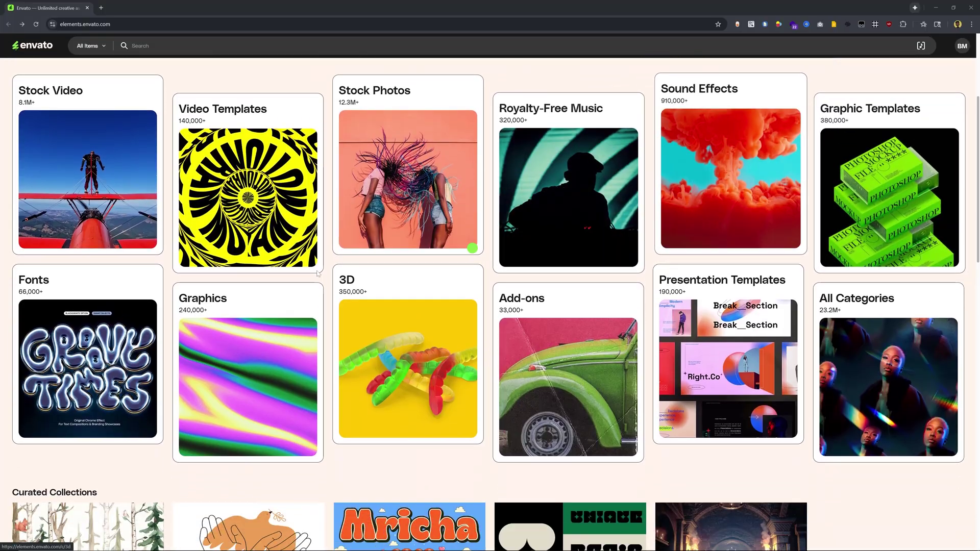
{"action": "scroll", "coordinate": [357, 368], "scroll_direction": "down", "scroll_amount": 6}
{"action": "scroll", "coordinate": [526, 410], "scroll_direction": "up", "scroll_amount": 10}
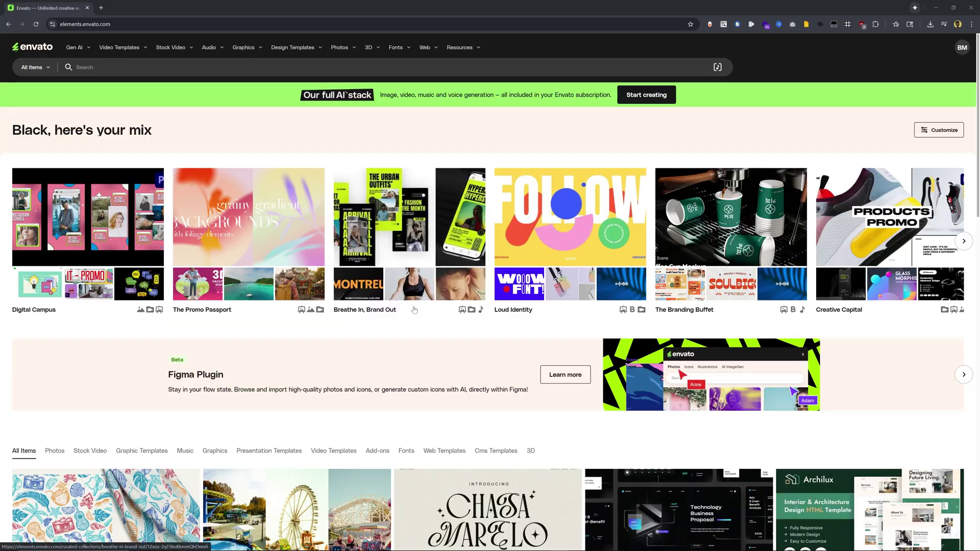
- Open the ImageGen generator from Envato's AI generation tools page
{"action": "left_click", "coordinate": [646, 102]}
{"action": "scroll", "coordinate": [434, 269], "scroll_direction": "down", "scroll_amount": 6}
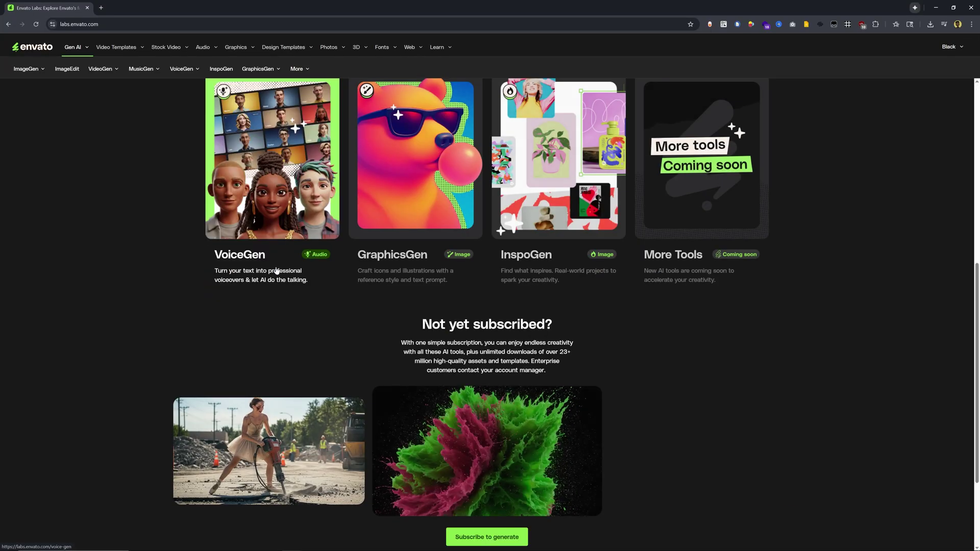
{"action": "scroll", "coordinate": [434, 270], "scroll_direction": "up", "scroll_amount": 1}
{"action": "scroll", "coordinate": [433, 270], "scroll_direction": "down", "scroll_amount": 4}
{"action": "scroll", "coordinate": [434, 269], "scroll_direction": "up", "scroll_amount": 8}
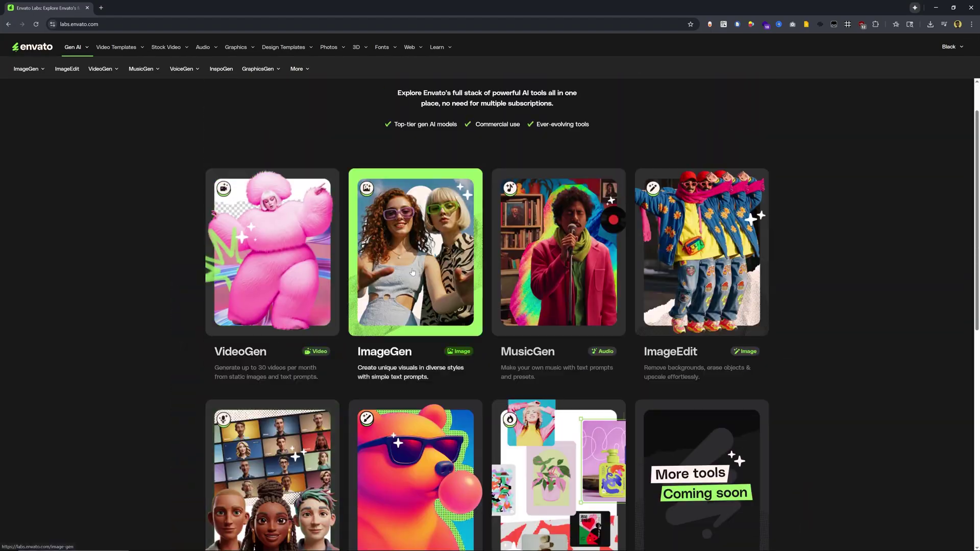
{"action": "left_click", "coordinate": [434, 269]}
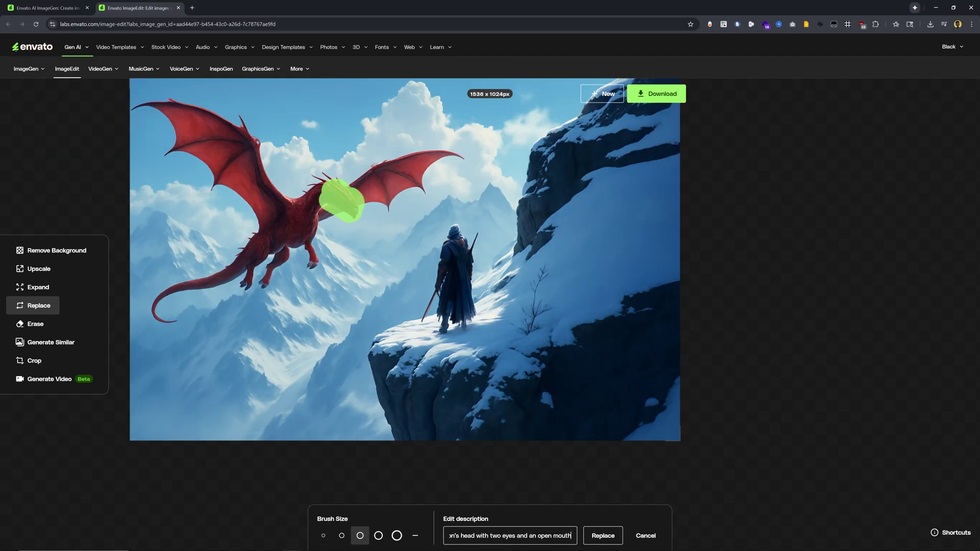
- Enter the vintage-camera-in-a-nebula prompt, enhance it, and generate the images
{"action": "left_click", "coordinate": [603, 536]}
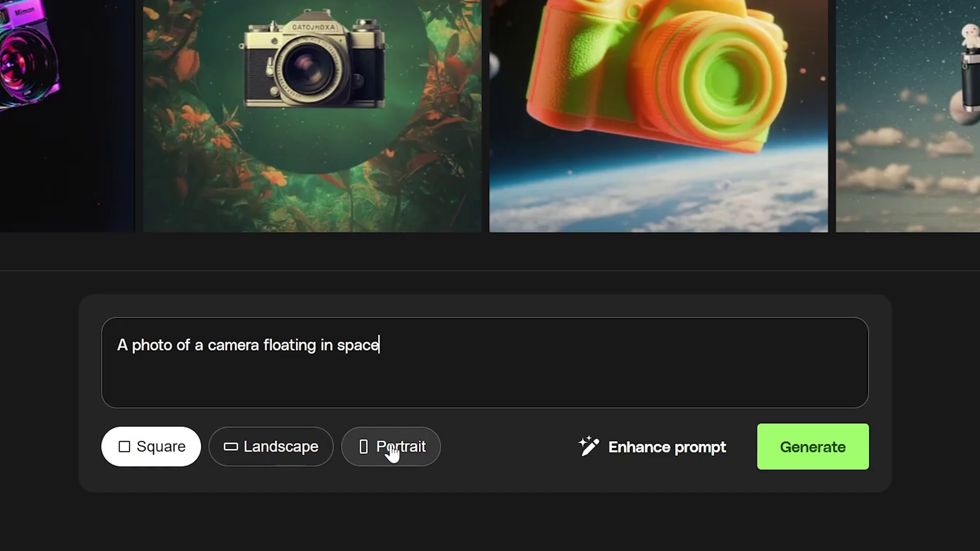
{"action": "left_click", "coordinate": [645, 452]}
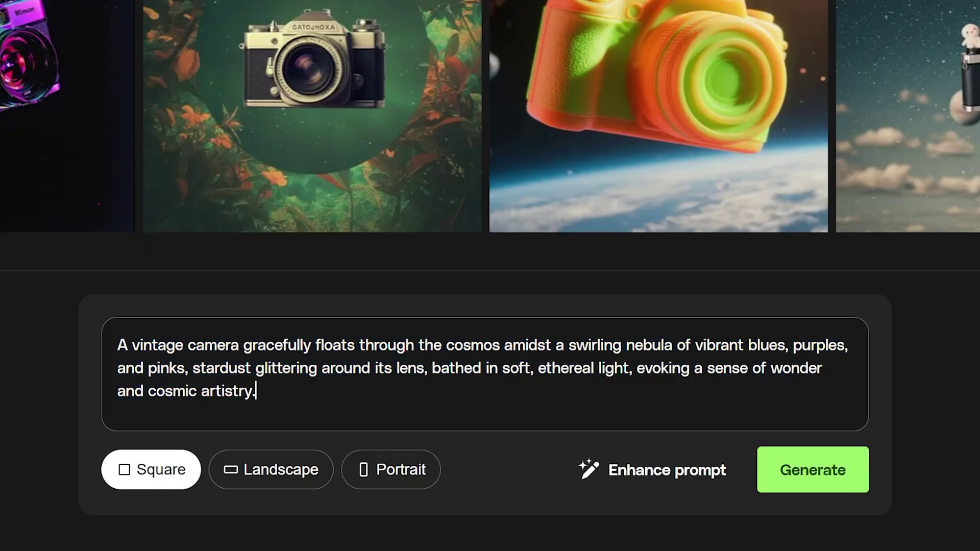
{"action": "left_click", "coordinate": [801, 486]}
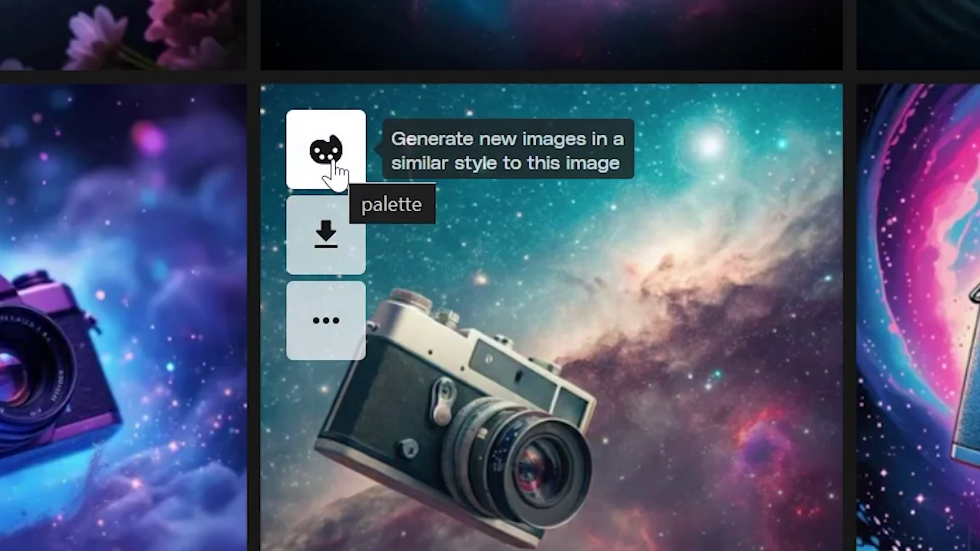
{"action": "mouse_move", "coordinate": [328, 326]}
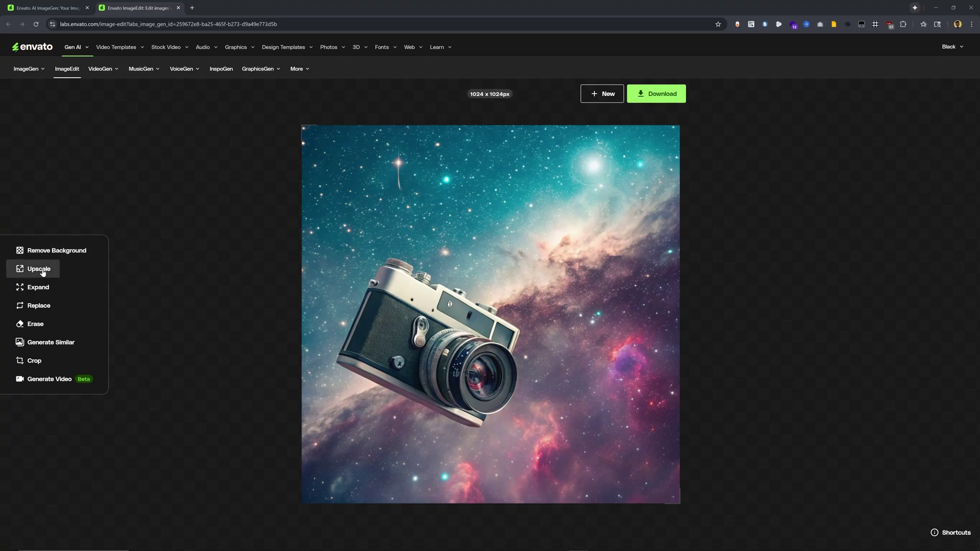
- Try background removal on the galaxy camera image, discard it, and choose Generate Video
{"action": "left_click", "coordinate": [55, 252]}
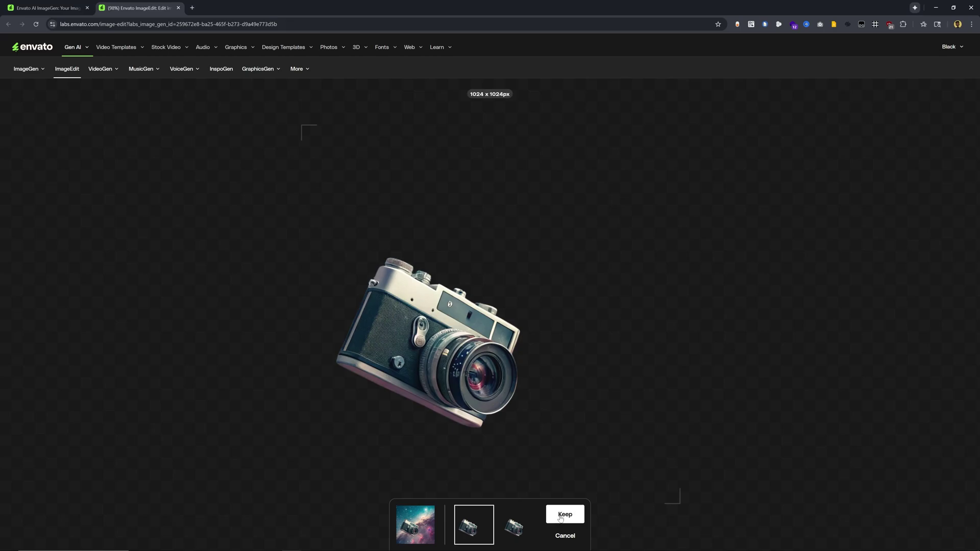
{"action": "left_click", "coordinate": [564, 535]}
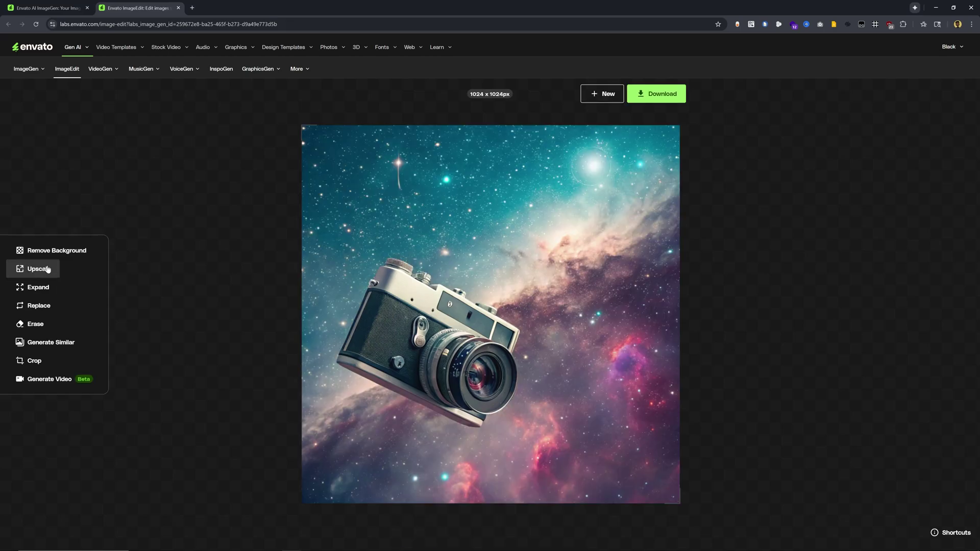
{"action": "left_click", "coordinate": [39, 306]}
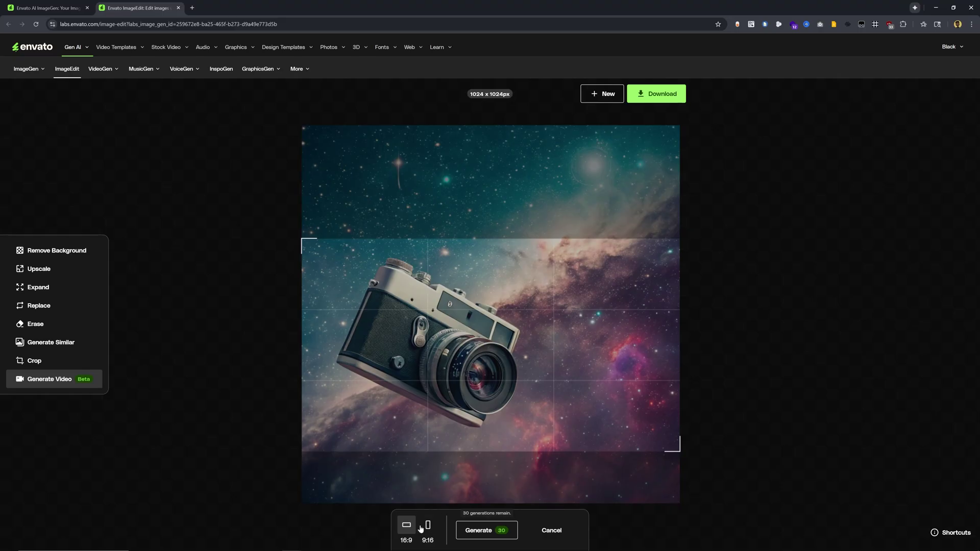
{"action": "left_click", "coordinate": [428, 526]}
- Send the camera image to VideoGen and type the prompt 'The camera floats in space and rotates'
{"action": "left_click", "coordinate": [498, 530]}
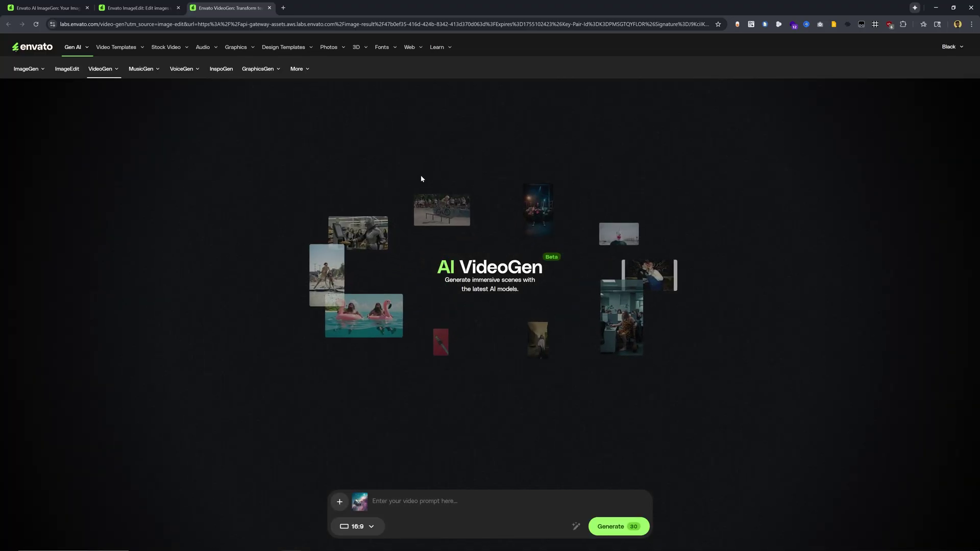
{"action": "mouse_move", "coordinate": [105, 73]}
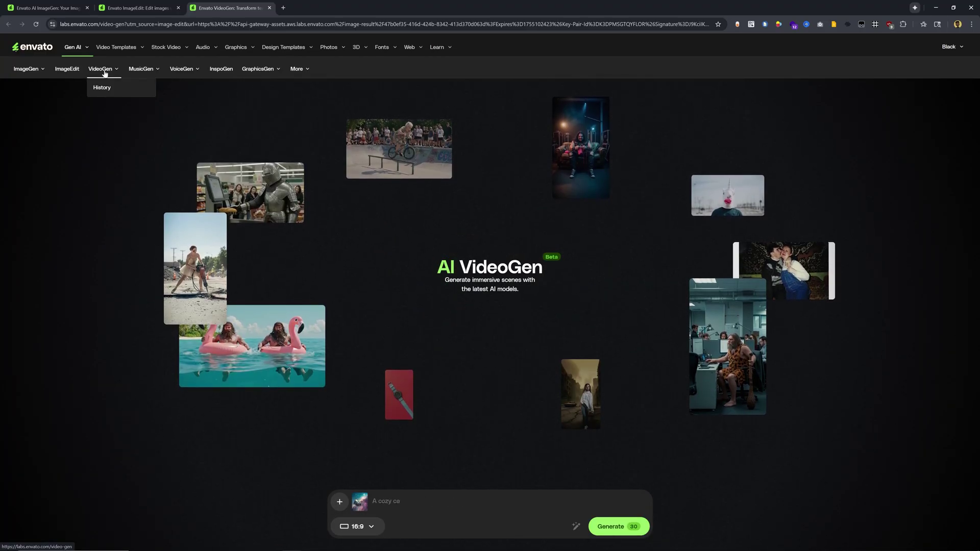
{"action": "left_click", "coordinate": [615, 528]}
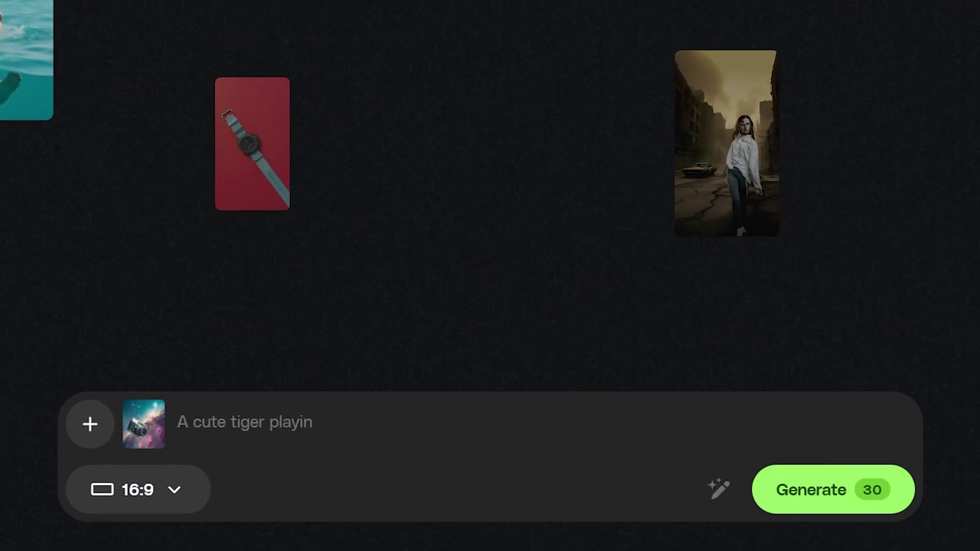
{"action": "type", "text": "The camera flo"}
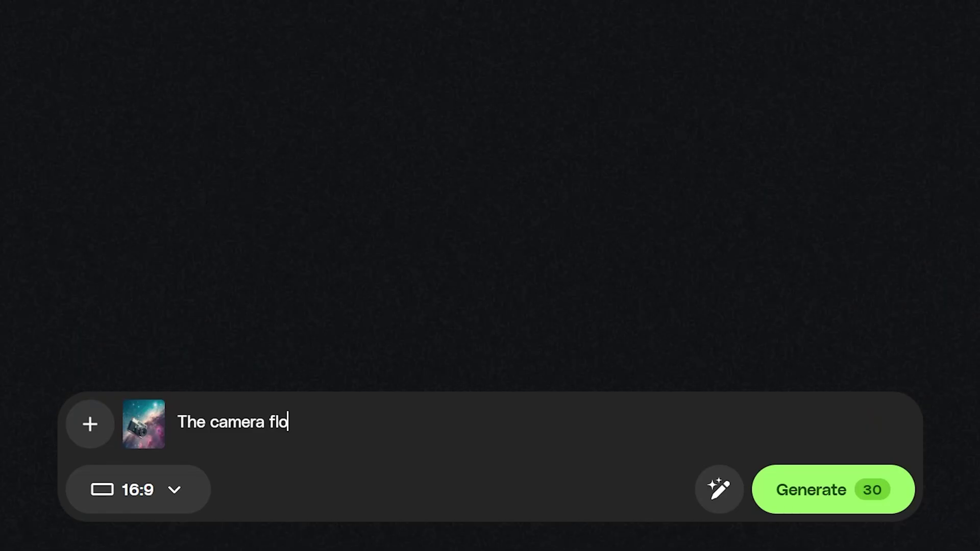
{"action": "type", "text": "ats in space and rota"}
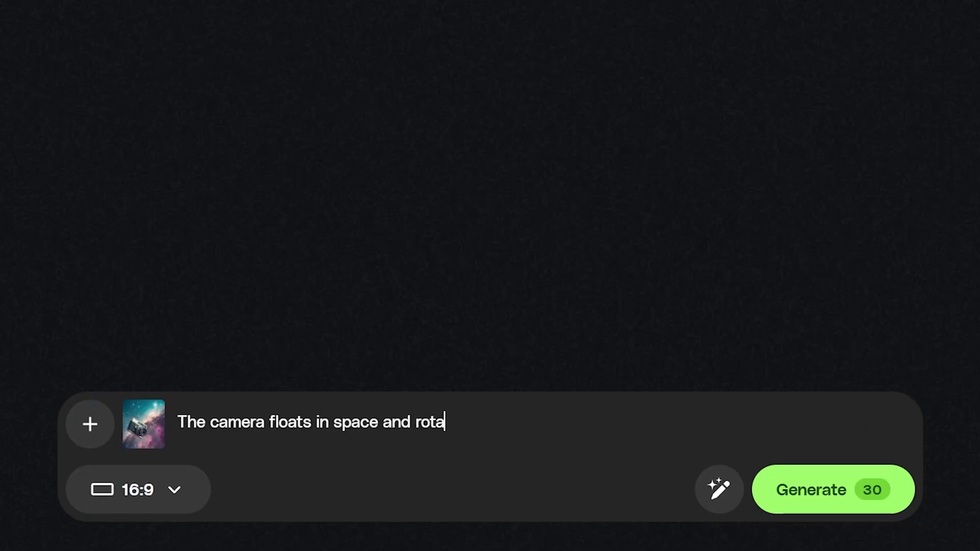
{"action": "type", "text": "tes"}
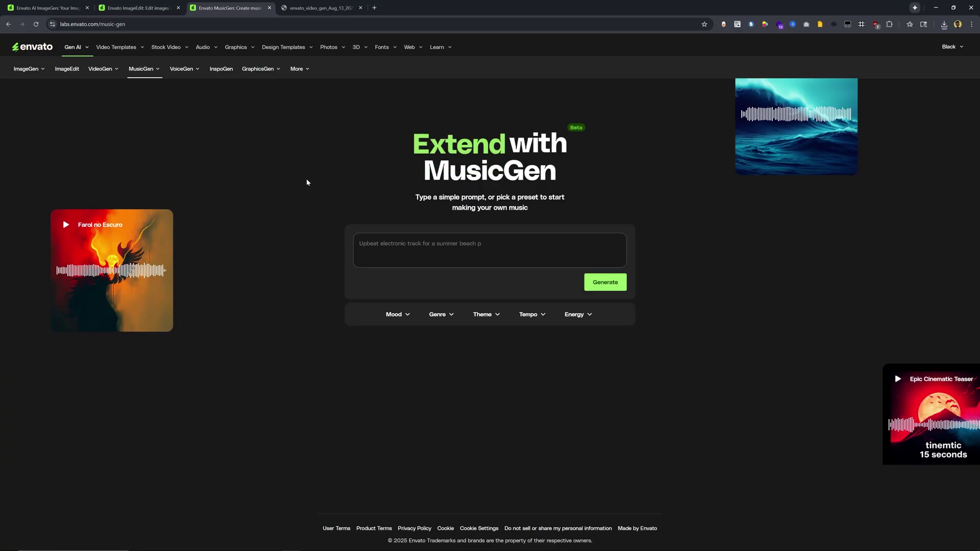
- Generate music from 'A cinematic epic movie trailer theme' with Epic, Euphoric and Heavy & Ponderous moods
{"action": "left_click", "coordinate": [449, 244]}
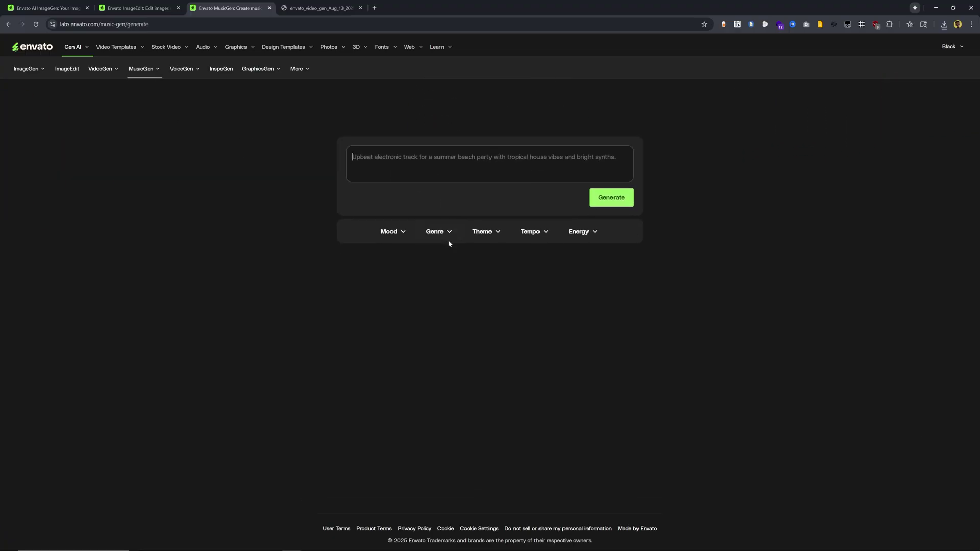
{"action": "type", "text": "A ci"}
{"action": "type", "text": "nematic "}
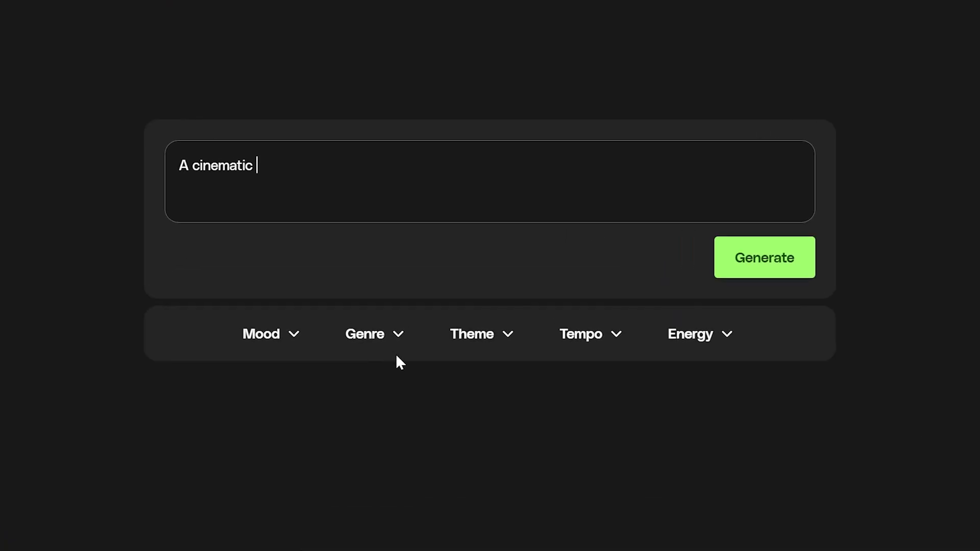
{"action": "type", "text": "epic movie trailer theme"}
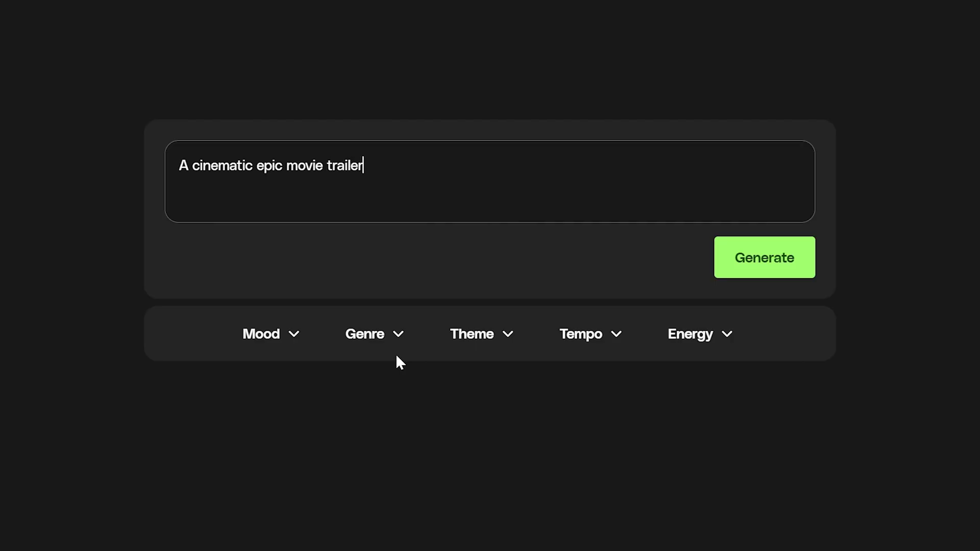
{"action": "left_click", "coordinate": [295, 281]}
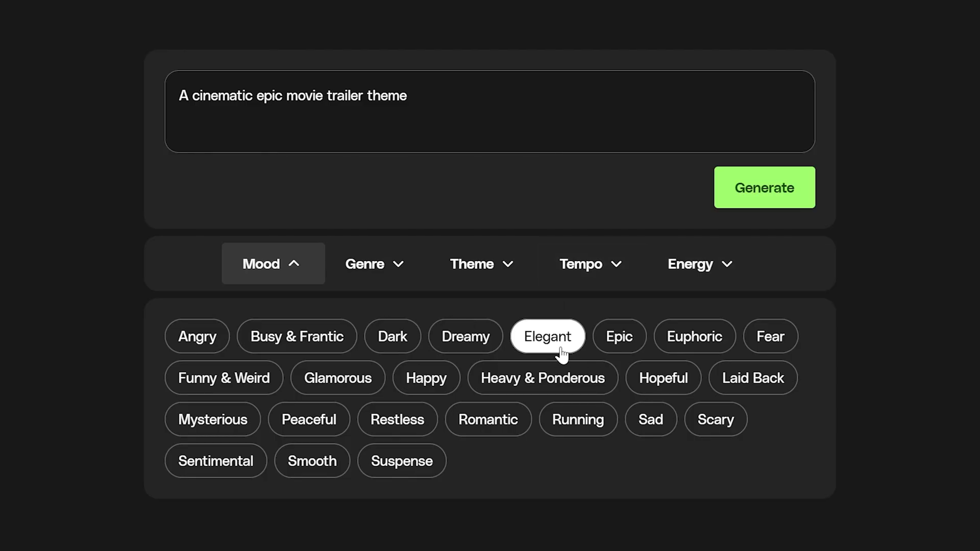
{"action": "left_click", "coordinate": [623, 340]}
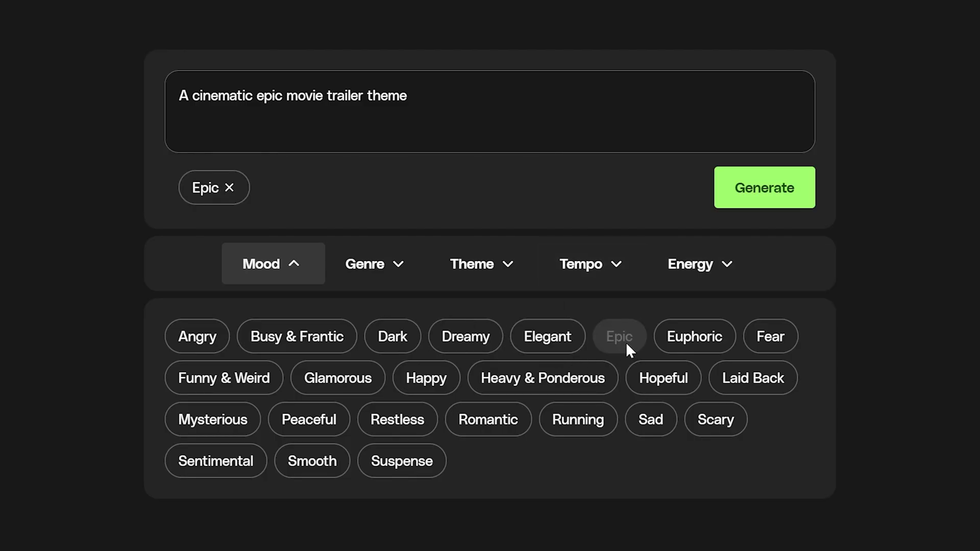
{"action": "left_click", "coordinate": [692, 339]}
{"action": "left_click", "coordinate": [533, 381]}
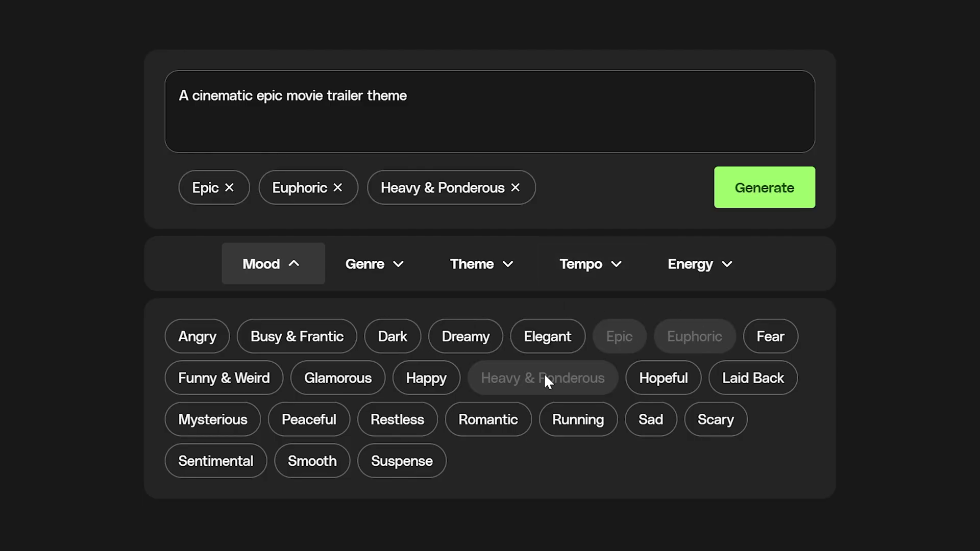
{"action": "left_click", "coordinate": [757, 197]}
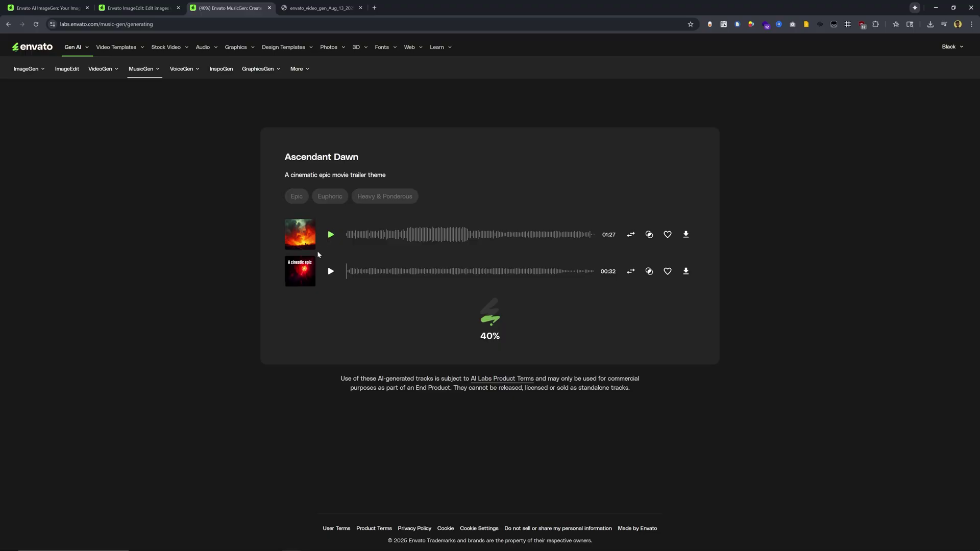
- Listen to the generated Ascendant Dawn tracks, adjusting the volume, then pause the third
{"action": "left_click_drag", "start_coordinate": [479, 335], "coordinate": [502, 340]}
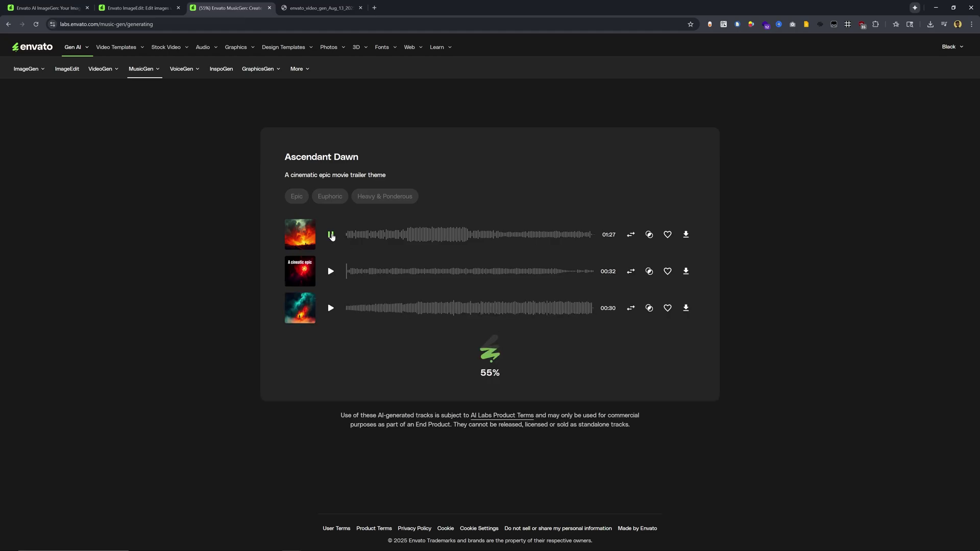
{"action": "key", "text": "XF86AudioLowerVolume"}
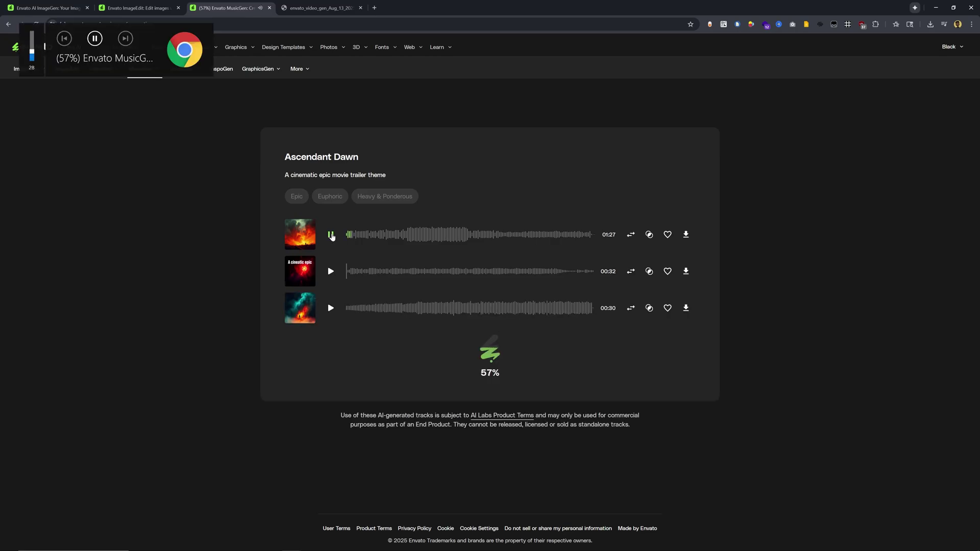
{"action": "key", "text": "XF86AudioRaiseVolume"}
{"action": "key", "text": "XF86AudioRaiseVolume"}
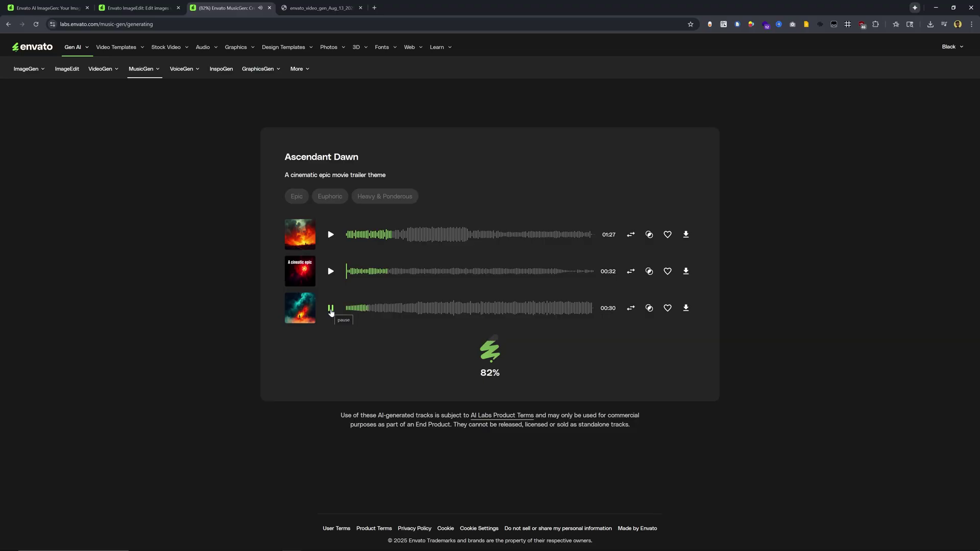
{"action": "left_click", "coordinate": [331, 310]}
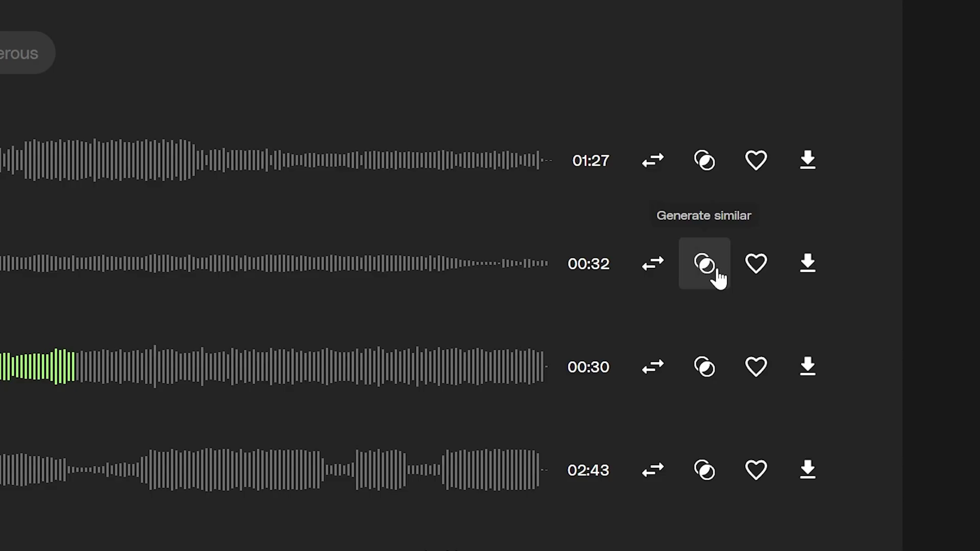
- Favourite the 00:32 and 00:30 tracks and download the 01:27 track
{"action": "left_click", "coordinate": [756, 264]}
{"action": "left_click", "coordinate": [756, 366]}
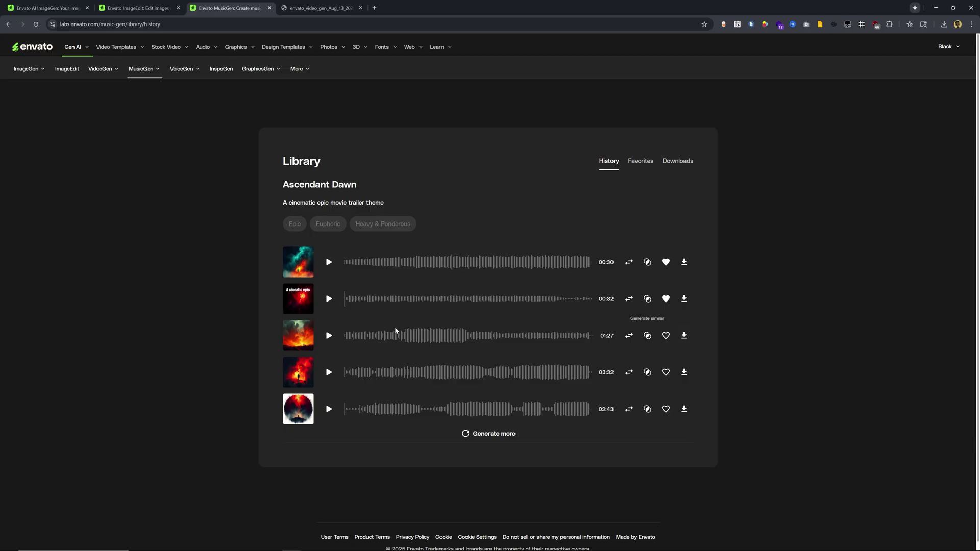
{"action": "left_click", "coordinate": [685, 338]}
{"action": "left_click", "coordinate": [682, 363]}
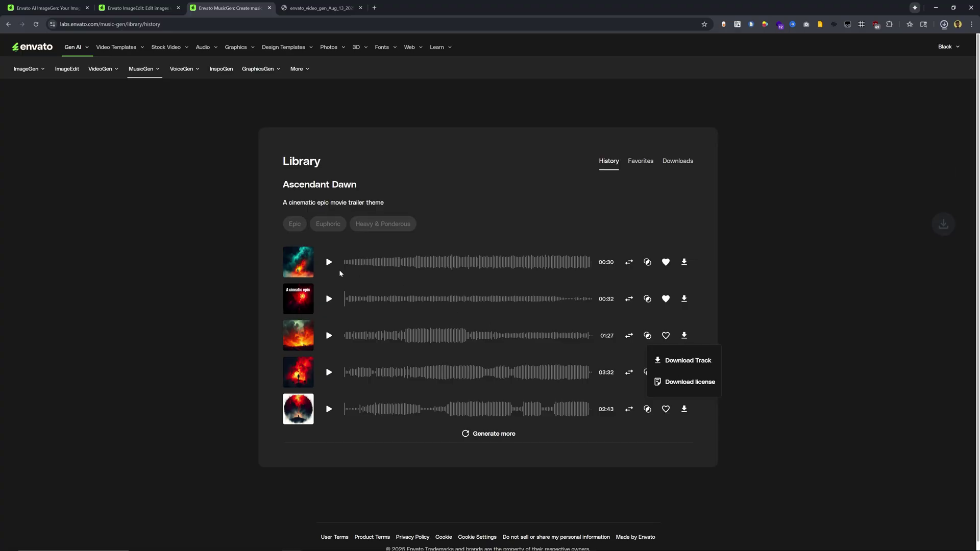
- Open VoiceGen and filter the voices to the Narration use case
{"action": "mouse_move", "coordinate": [184, 71]}
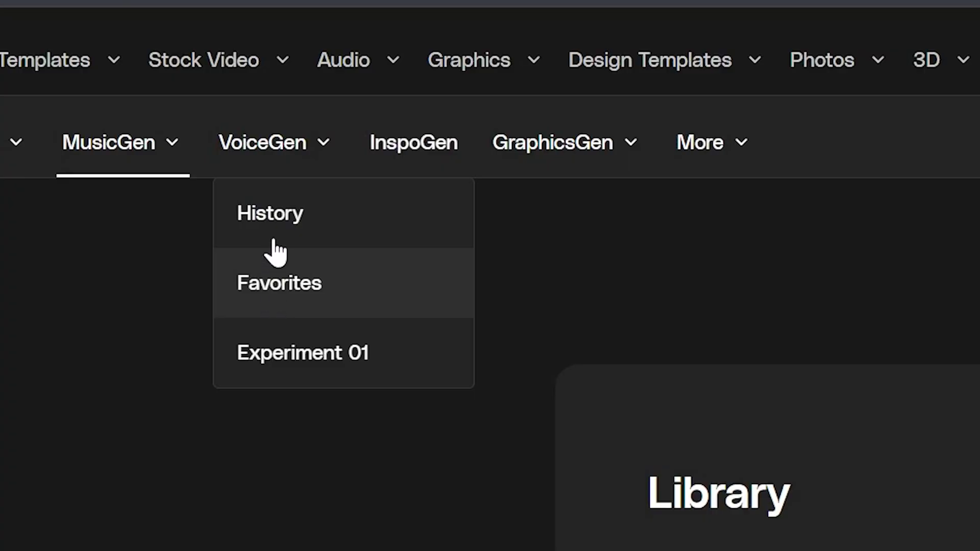
{"action": "left_click", "coordinate": [270, 147]}
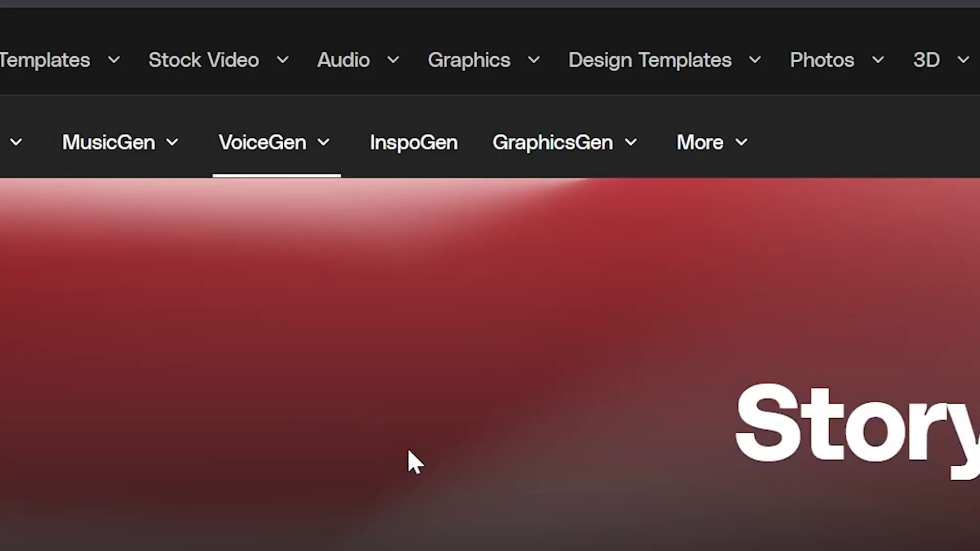
{"action": "left_click", "coordinate": [437, 236]}
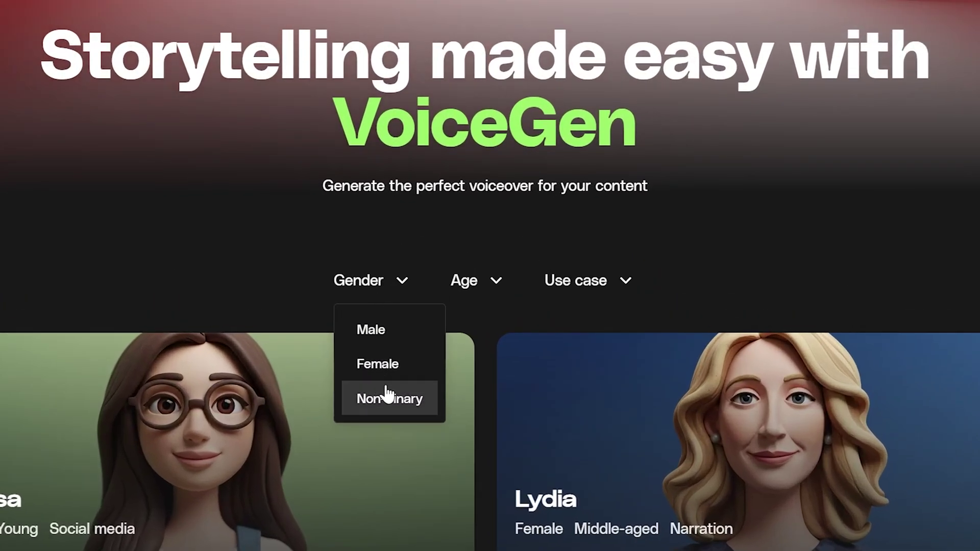
{"action": "left_click", "coordinate": [494, 270]}
{"action": "left_click", "coordinate": [600, 284]}
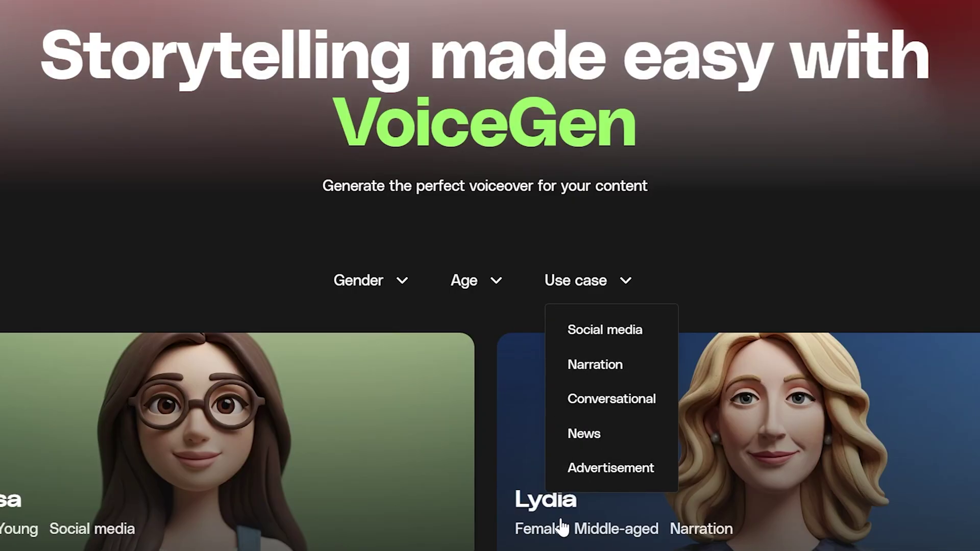
{"action": "left_click", "coordinate": [608, 288]}
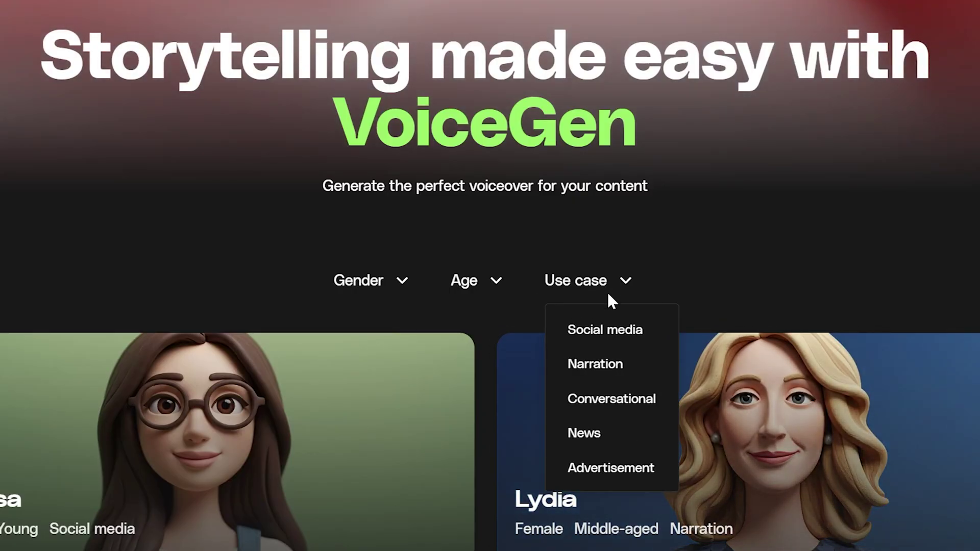
{"action": "left_click", "coordinate": [608, 364]}
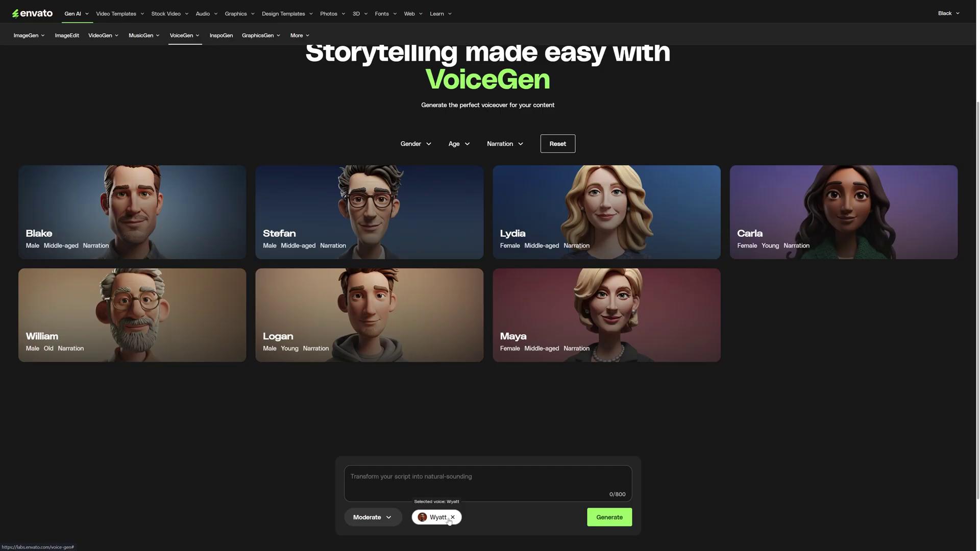
- Remove Wyatt from the chosen voices and preview Blake, Stefan, Lydia and William
{"action": "left_click", "coordinate": [453, 518]}
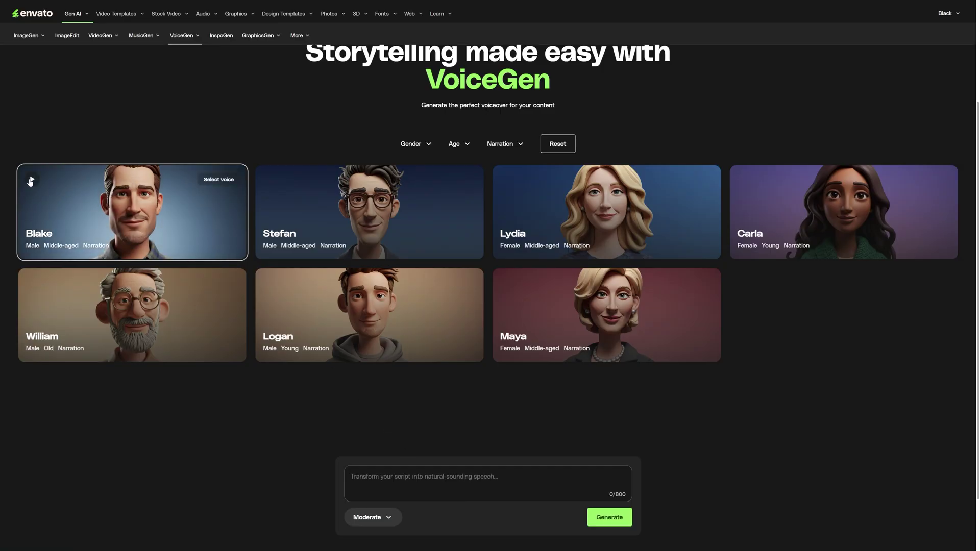
{"action": "left_click", "coordinate": [31, 179]}
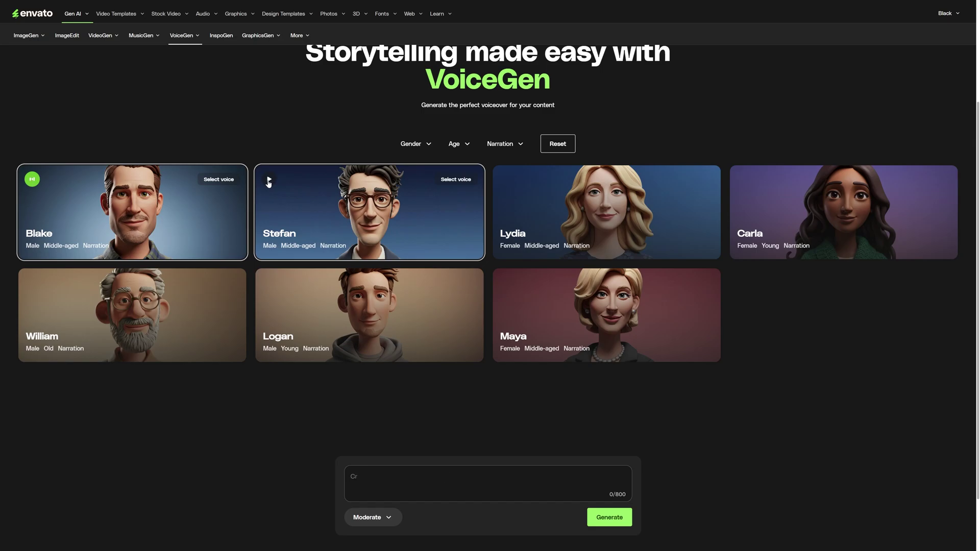
{"action": "left_click", "coordinate": [269, 180]}
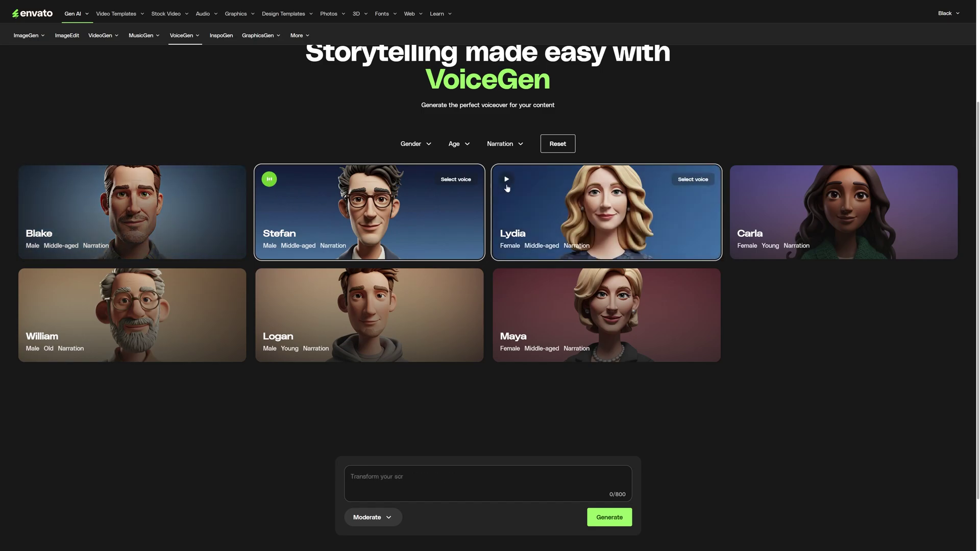
{"action": "left_click", "coordinate": [507, 180]}
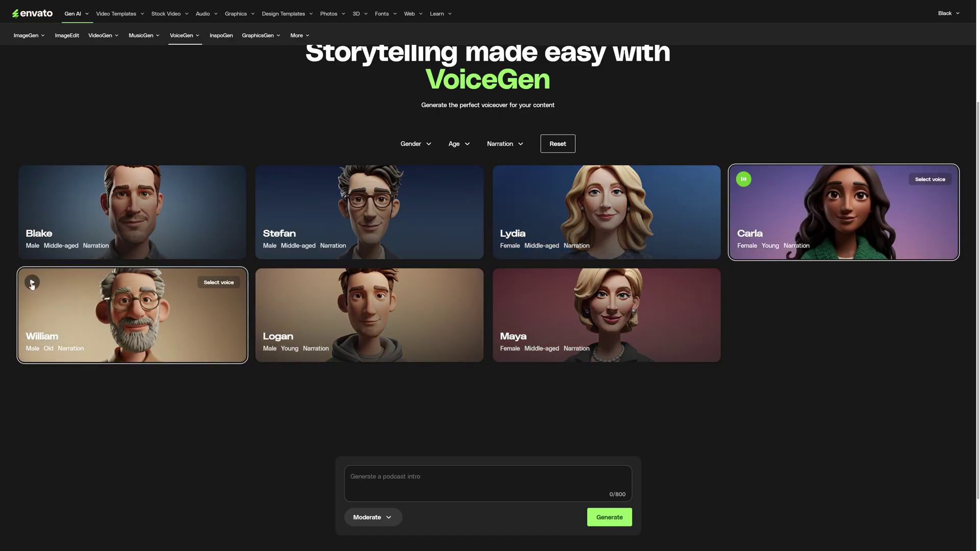
{"action": "left_click", "coordinate": [32, 283]}
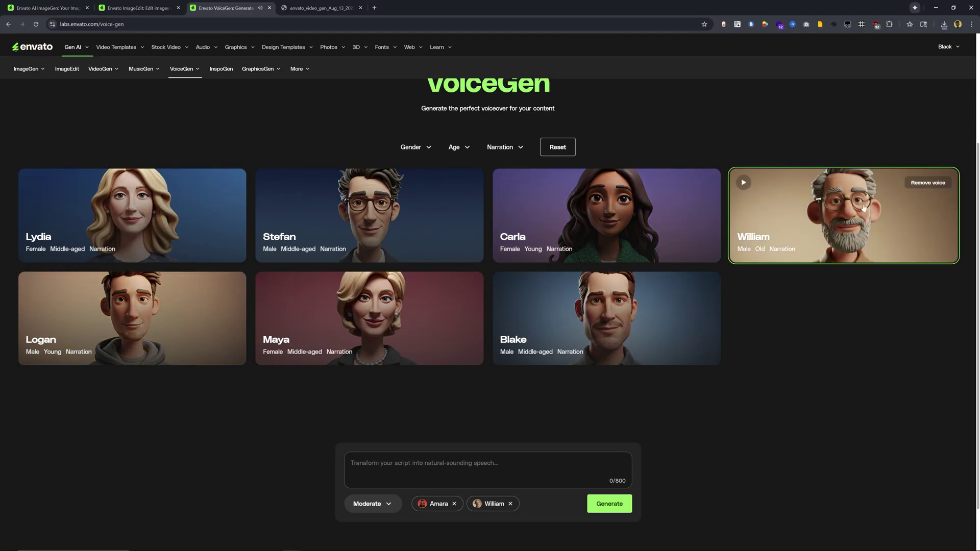
- Remove Amara from the chosen voices and keep the speech speed at Moderate
{"action": "left_click", "coordinate": [454, 504]}
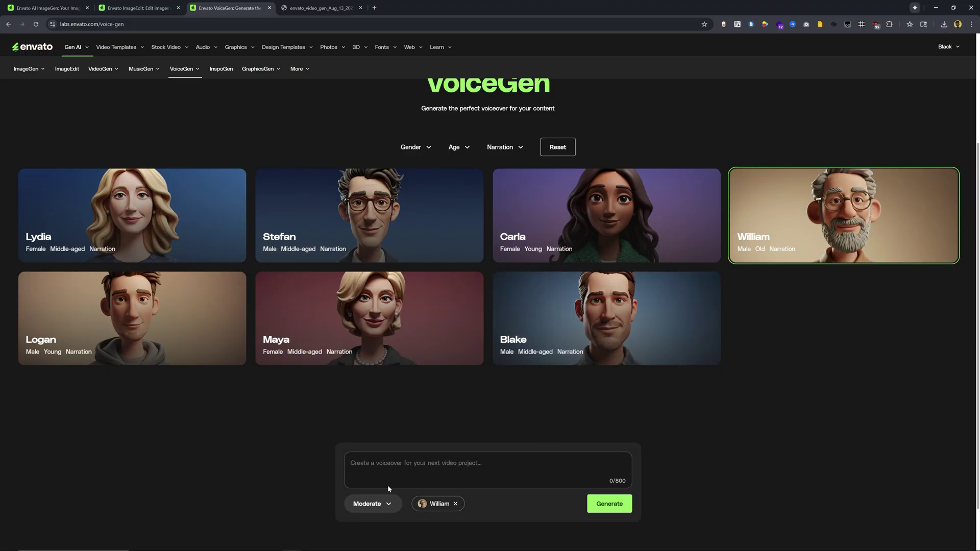
{"action": "left_click", "coordinate": [371, 504]}
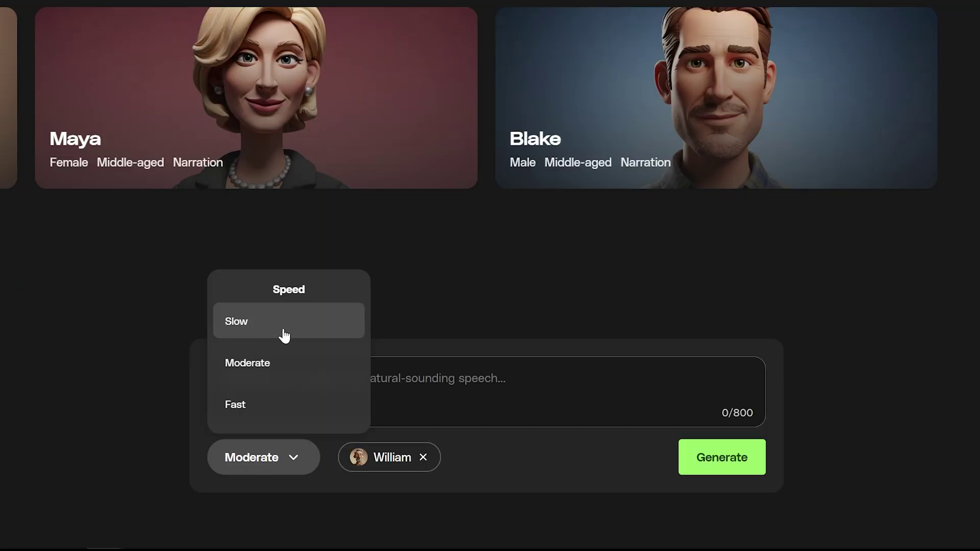
{"action": "left_click", "coordinate": [281, 371]}
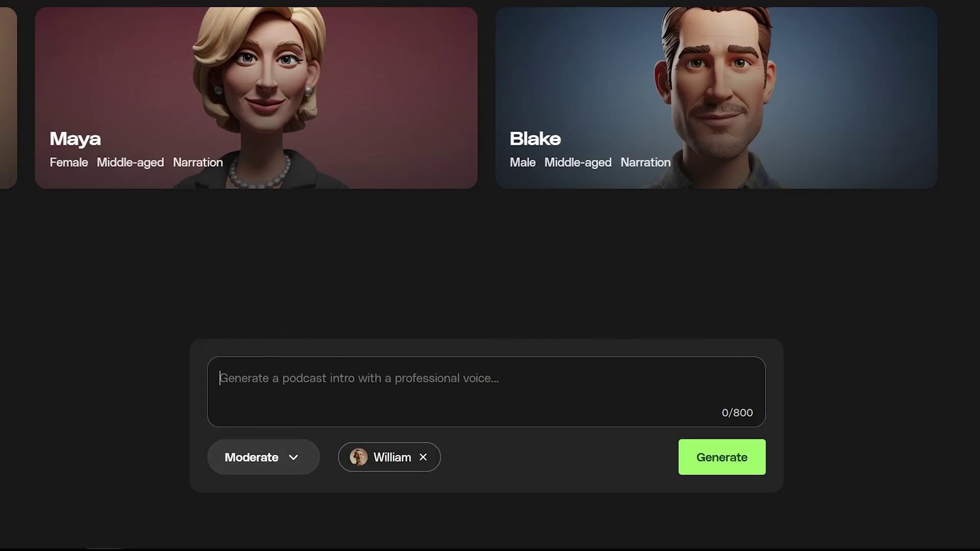
- Enter the script beginning 'The camera floats in space…' and generate William's voiceover
{"action": "type", "text": "The"}
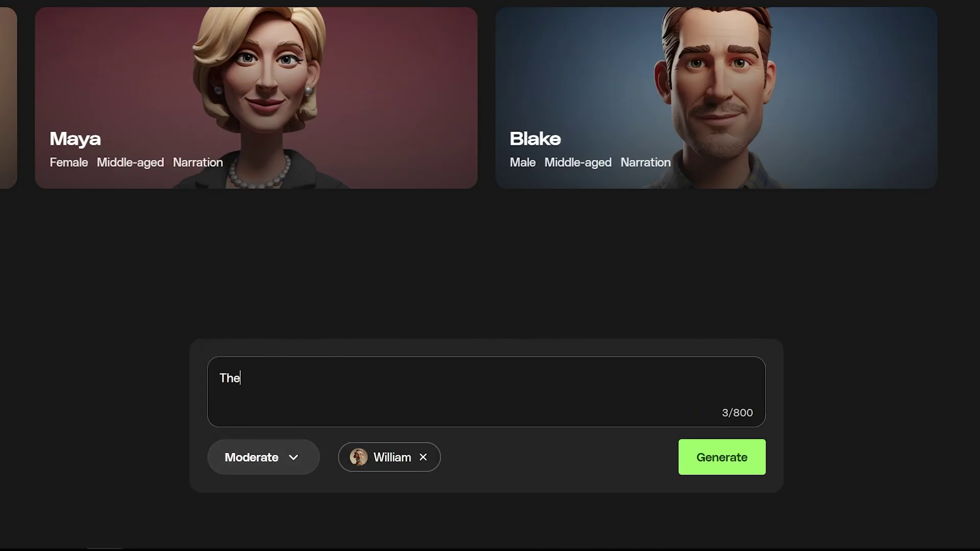
{"action": "type", "text": " camera floats in space, because light is endless. Let's wa"}
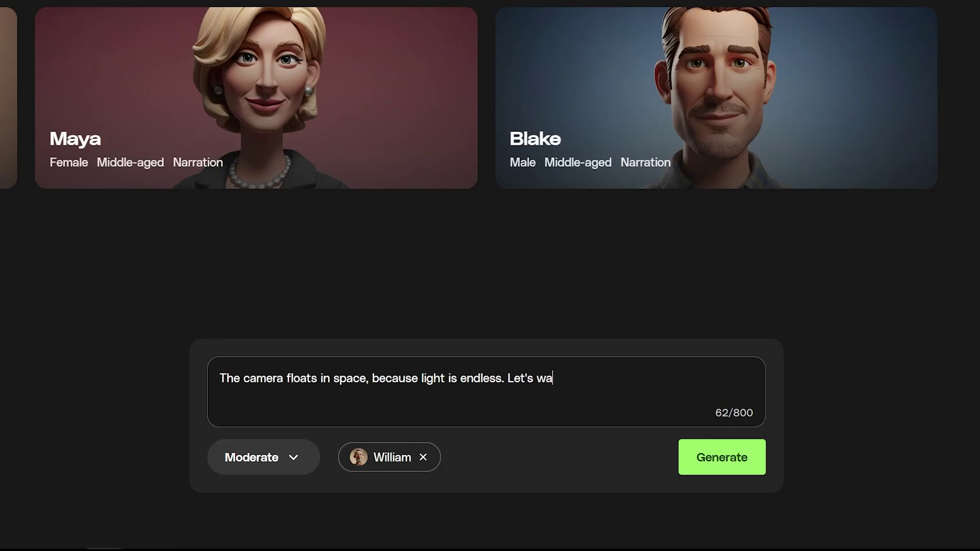
{"action": "type", "text": "ney."}
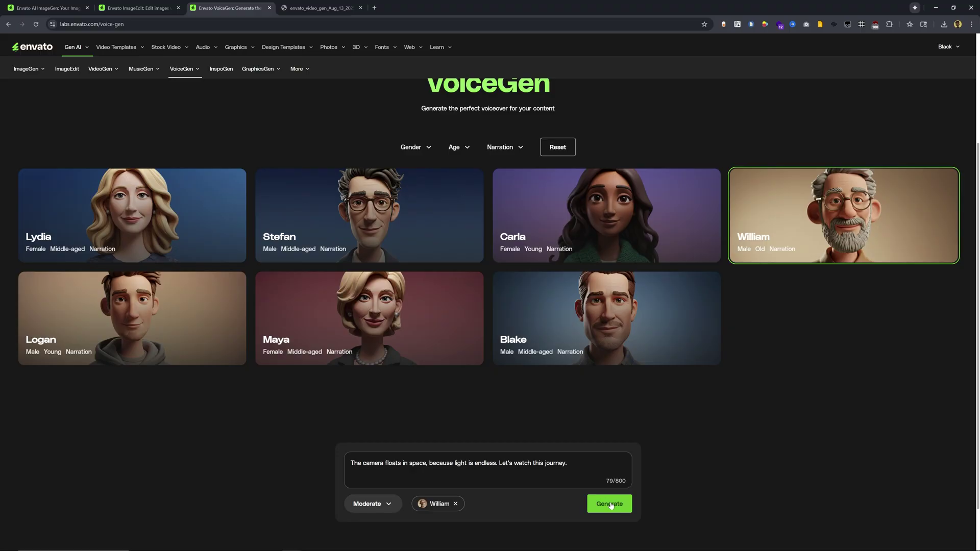
{"action": "left_click", "coordinate": [611, 504]}
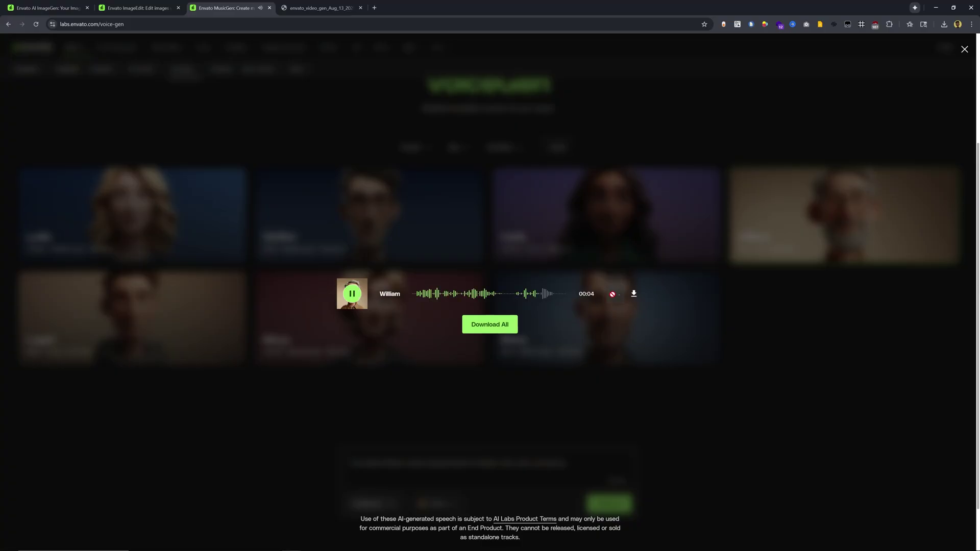
- Save the voiceover zip to the course folder, then place the music and William.mp3 on Premiere's audio tracks
{"action": "left_click", "coordinate": [514, 321]}
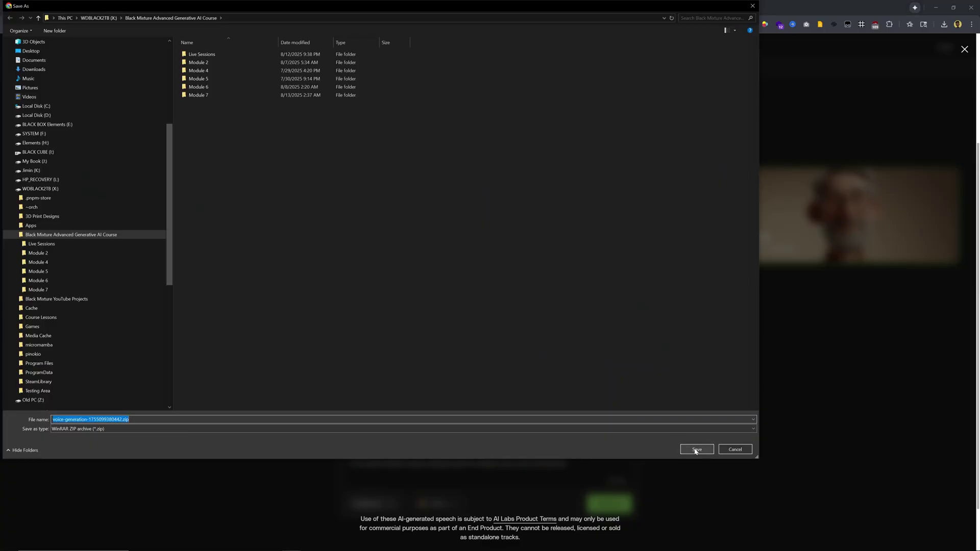
{"action": "left_click", "coordinate": [696, 450]}
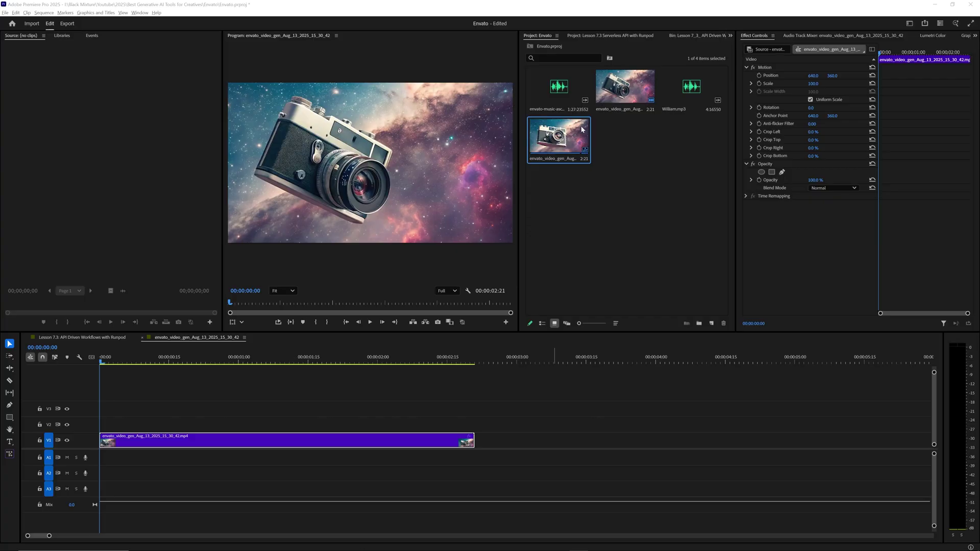
{"action": "left_click_drag", "start_coordinate": [560, 86], "coordinate": [91, 452]}
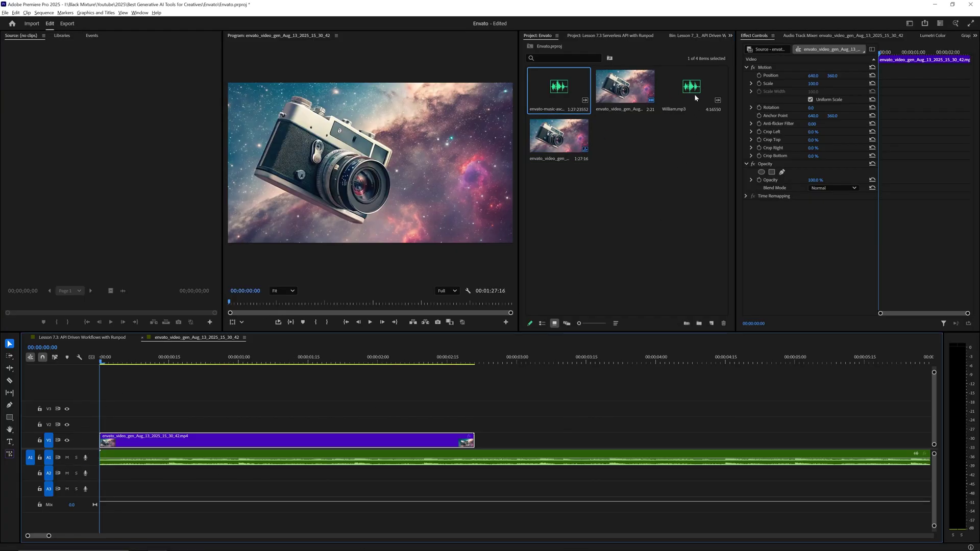
{"action": "left_click_drag", "start_coordinate": [694, 97], "coordinate": [89, 474]}
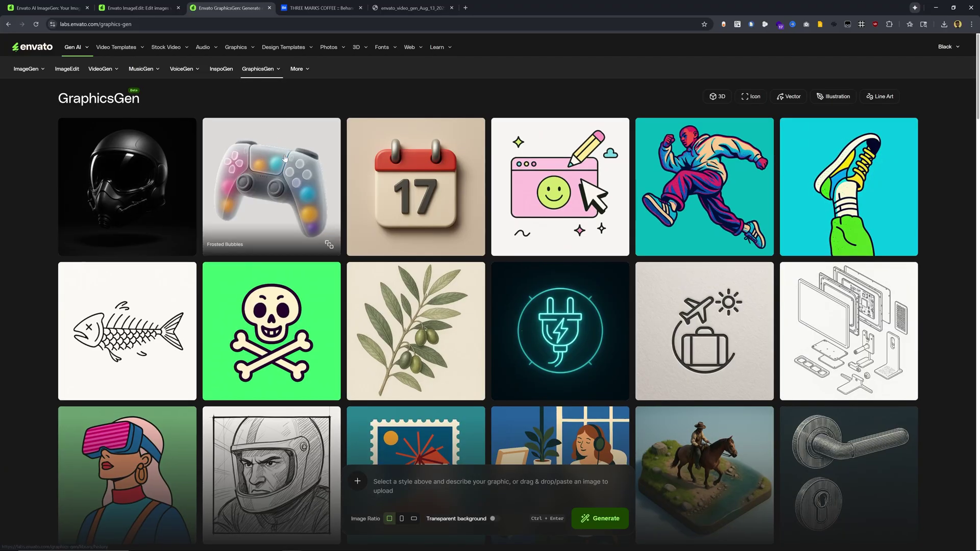
{"action": "scroll", "coordinate": [488, 313], "scroll_direction": "down", "scroll_amount": 5}
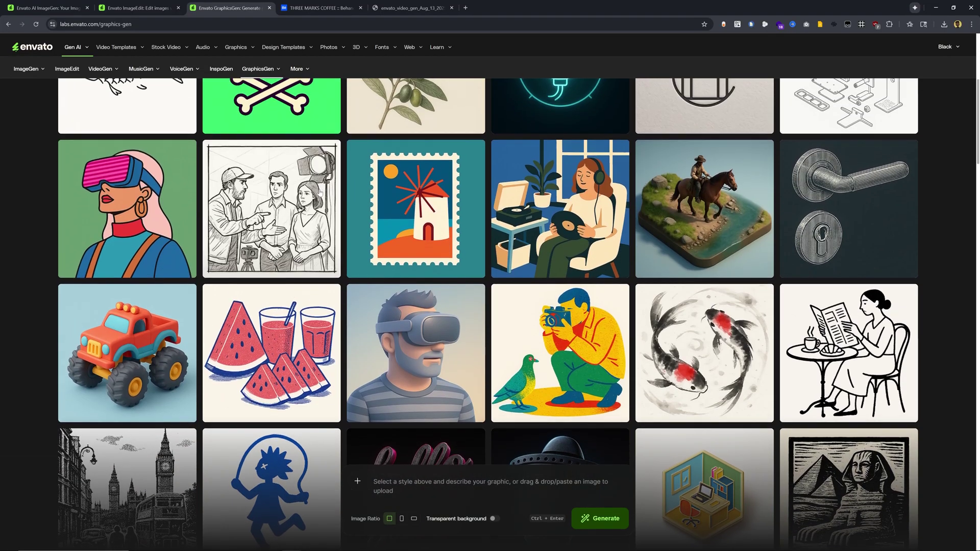
- Turn on Transparent background in Envato GraphicsGen
{"action": "scroll", "coordinate": [488, 306], "scroll_direction": "up", "scroll_amount": 5}
{"action": "mouse_move", "coordinate": [275, 71]}
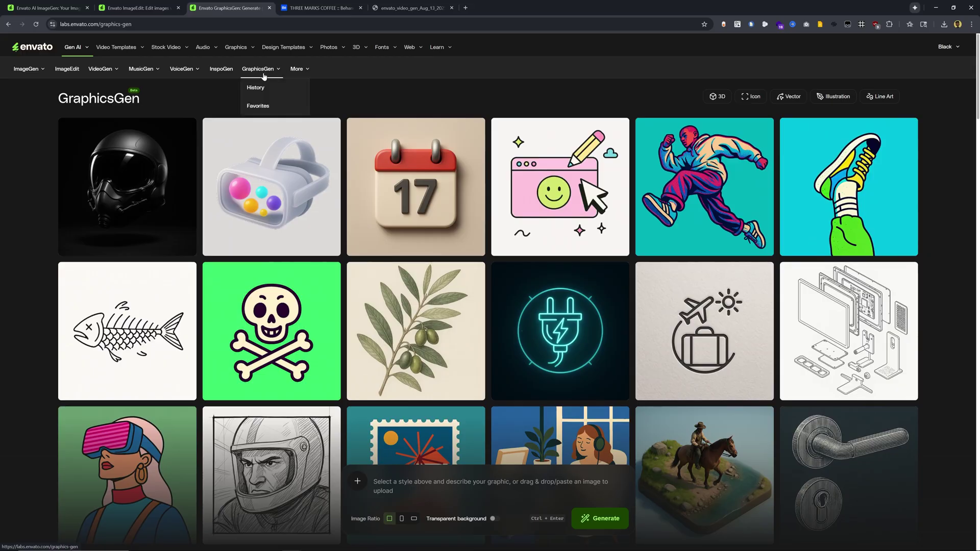
{"action": "scroll", "coordinate": [372, 249], "scroll_direction": "down", "scroll_amount": 15}
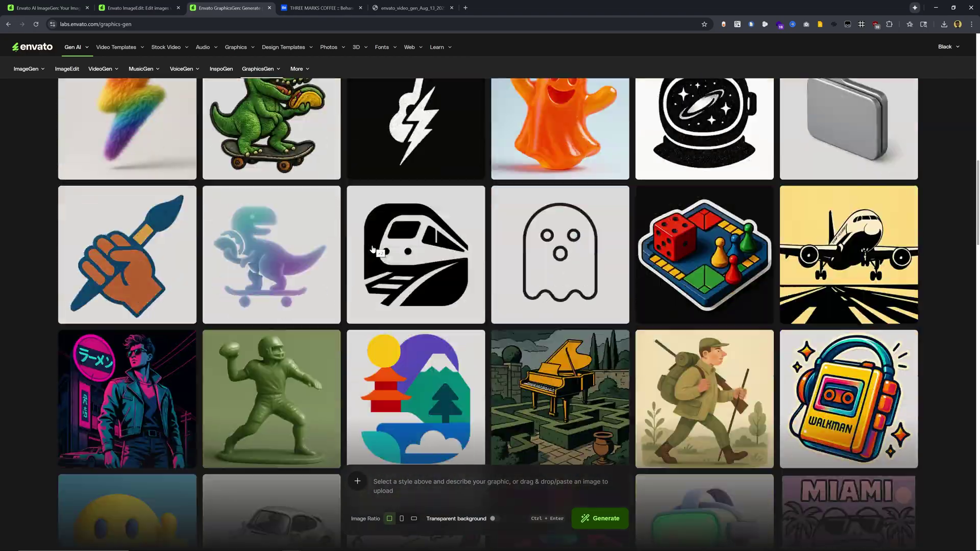
{"action": "scroll", "coordinate": [372, 249], "scroll_direction": "down", "scroll_amount": 12}
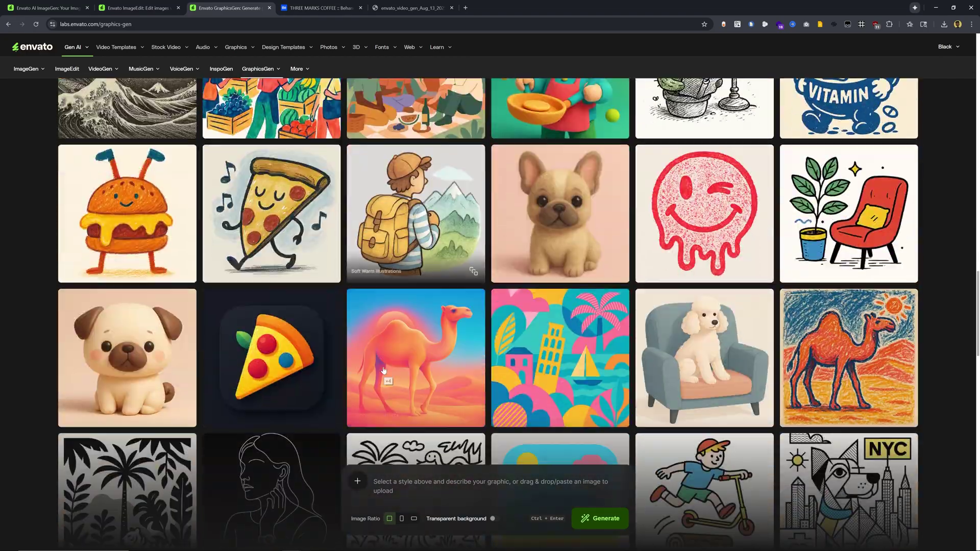
{"action": "scroll", "coordinate": [384, 369], "scroll_direction": "down", "scroll_amount": 15}
{"action": "scroll", "coordinate": [459, 409], "scroll_direction": "up", "scroll_amount": 20}
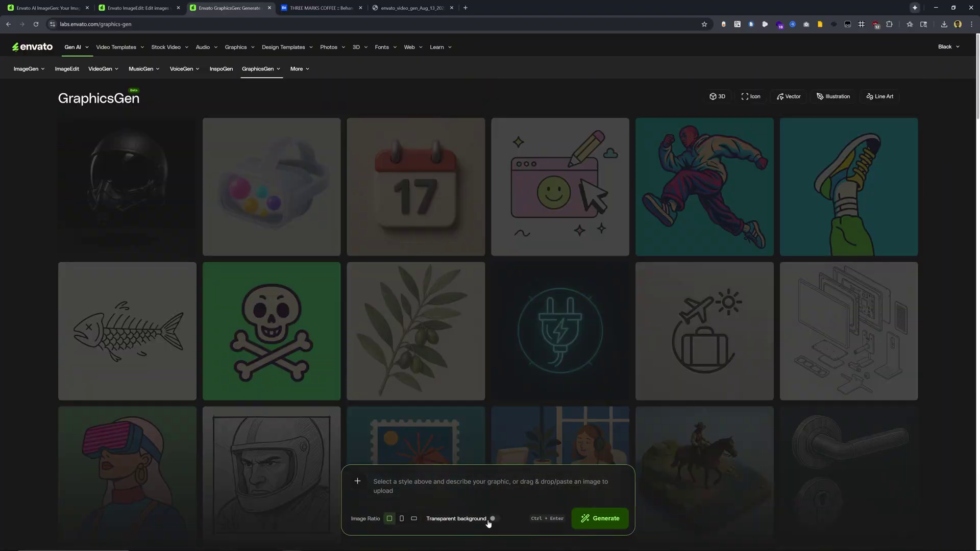
{"action": "left_click", "coordinate": [494, 518]}
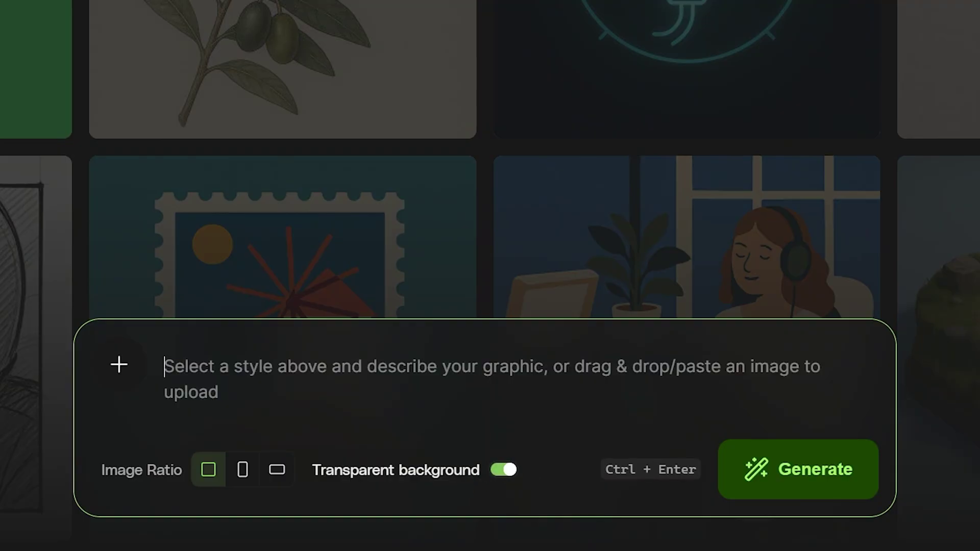
- Generate 'A simple vector art logo of an astronaut holding pizza' and enlarge the blue result
{"action": "type", "text": "A simple vector art logo of an astronaut holding pi"}
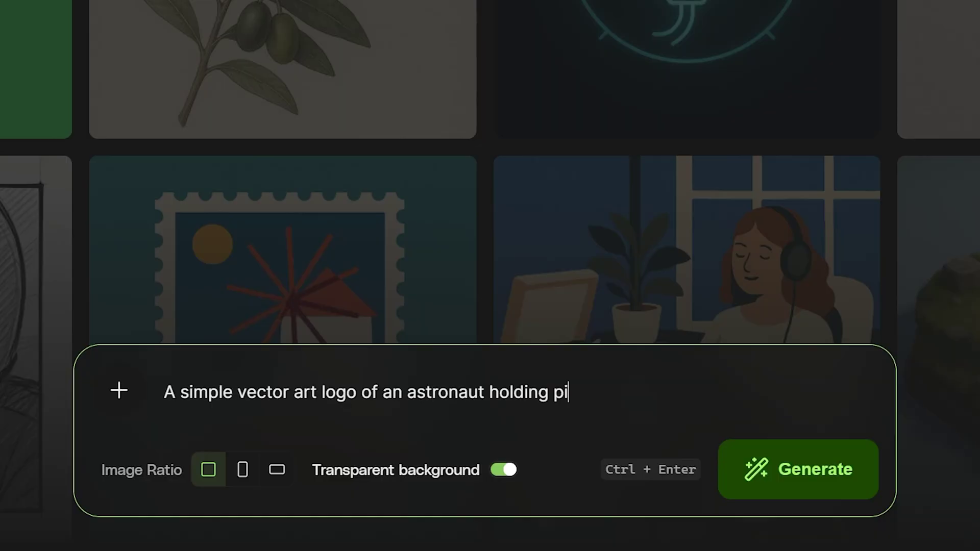
{"action": "type", "text": "a"}
{"action": "left_click", "coordinate": [794, 470]}
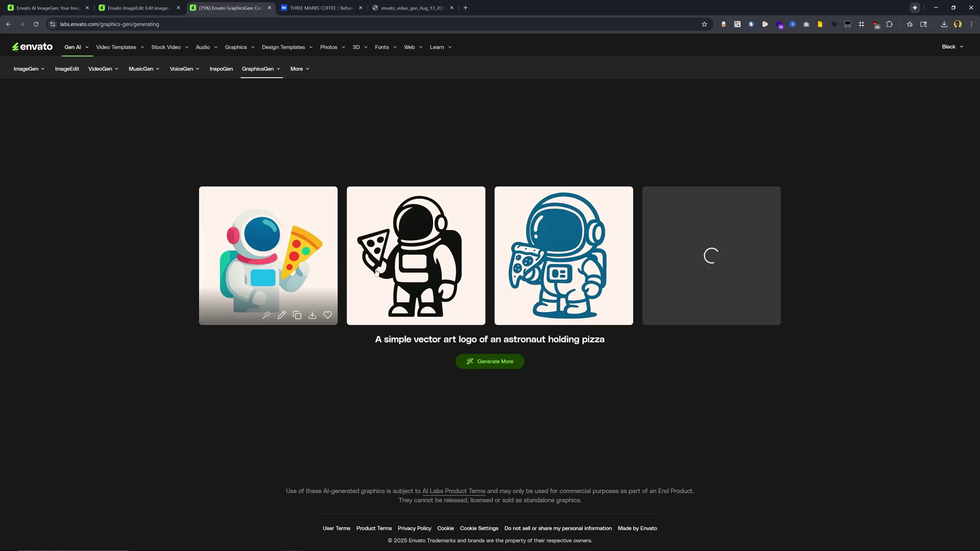
{"action": "left_click", "coordinate": [503, 270]}
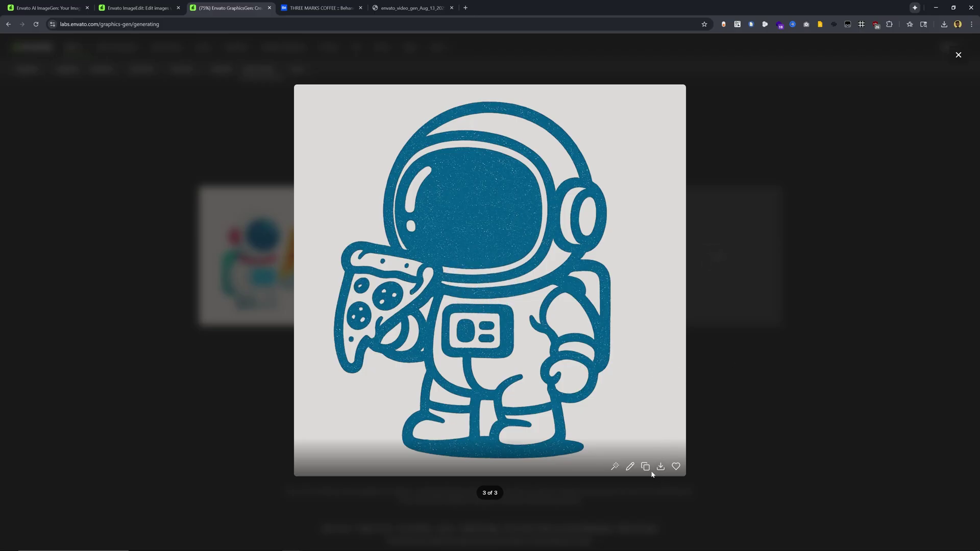
- Place the astronaut PNG on V2 above the camera footage and scale it to 53%
{"action": "left_click_drag", "start_coordinate": [524, 144], "coordinate": [470, 25]}
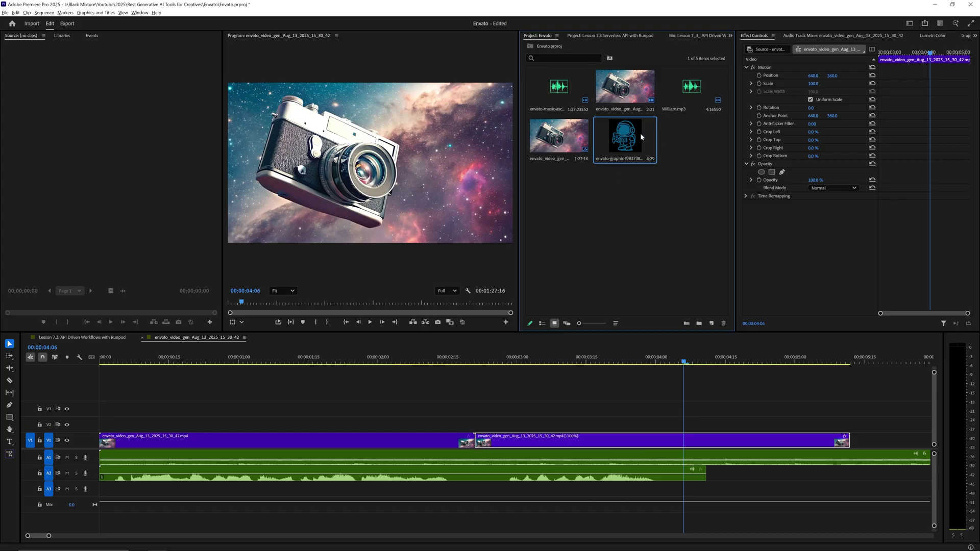
{"action": "left_click_drag", "start_coordinate": [626, 138], "coordinate": [282, 426]}
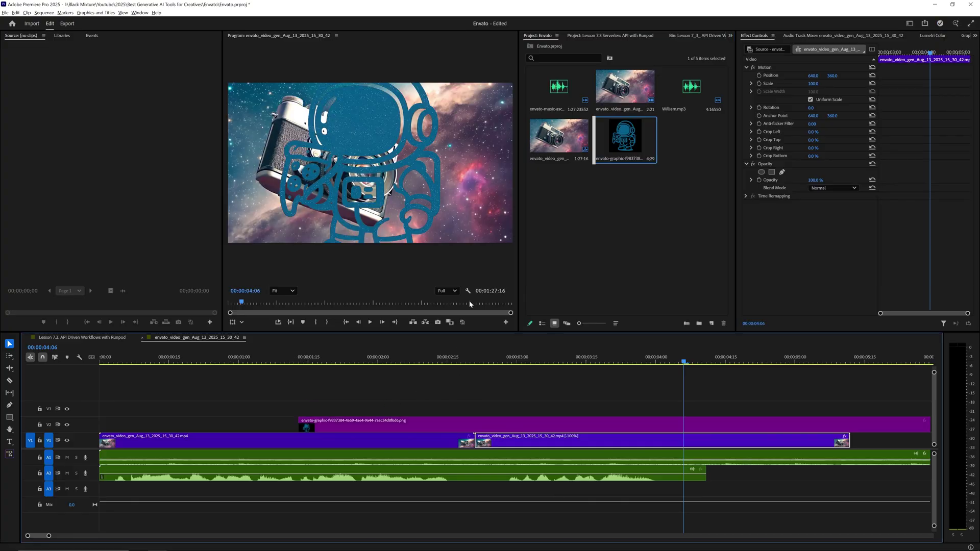
{"action": "left_click", "coordinate": [511, 424]}
{"action": "left_click_drag", "start_coordinate": [812, 83], "coordinate": [789, 83]}
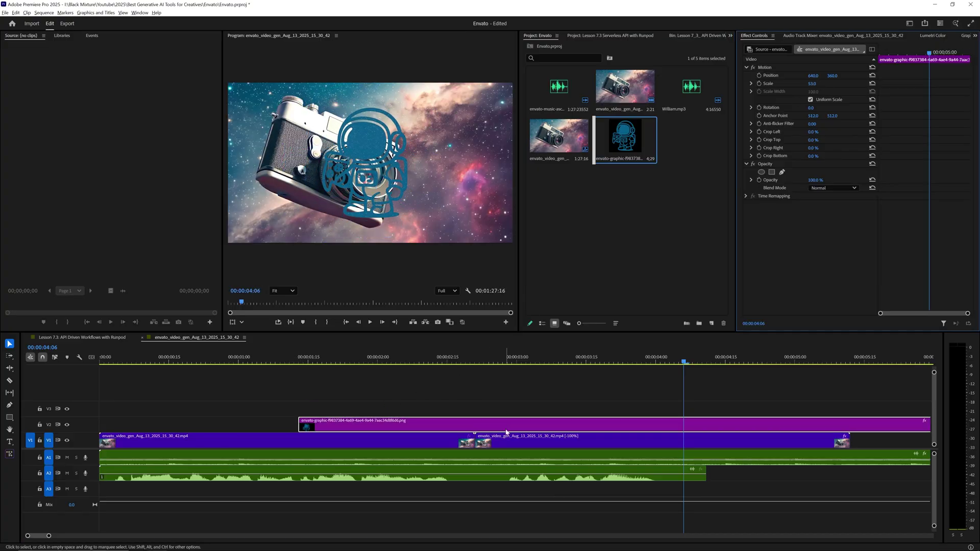
{"action": "left_click", "coordinate": [664, 441]}
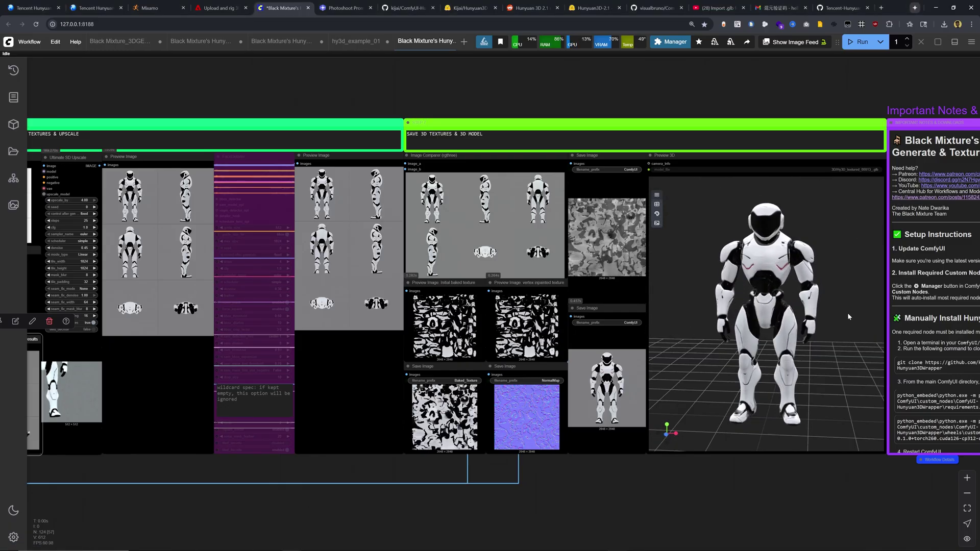
- Look over the robot workflow nodes, then scroll comfy.org down to the Created with ComfyUI gallery
{"action": "scroll", "coordinate": [627, 471], "scroll_direction": "down", "scroll_amount": 3}
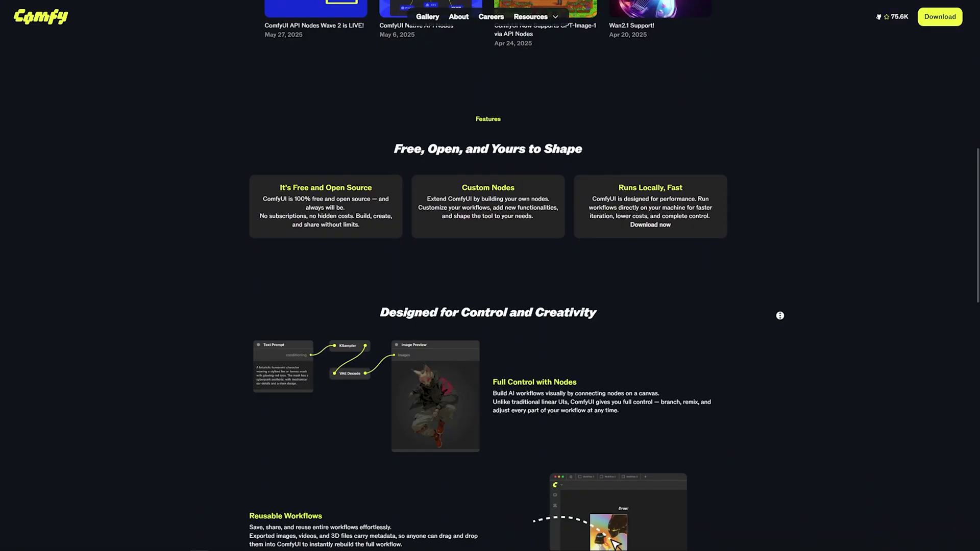
{"action": "scroll", "coordinate": [781, 316], "scroll_direction": "down", "scroll_amount": 2}
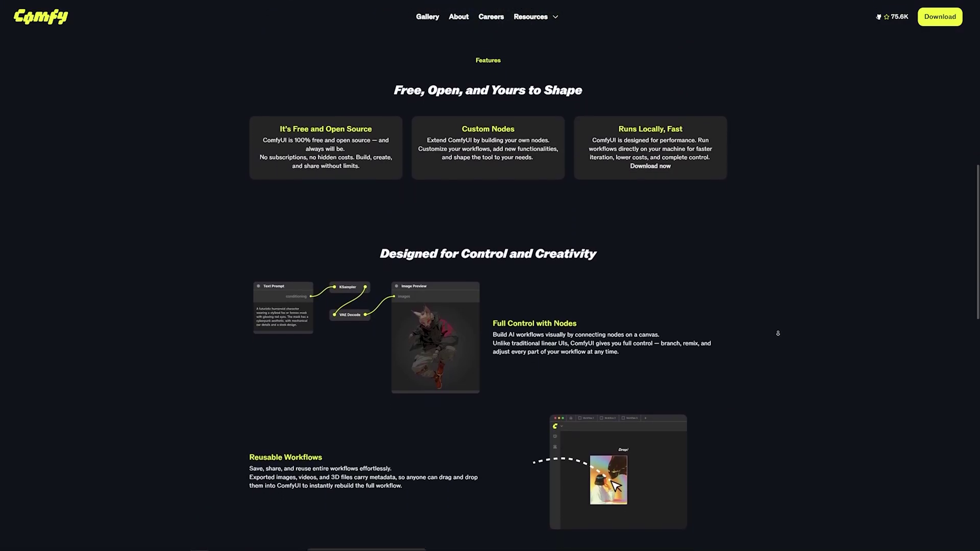
{"action": "scroll", "coordinate": [778, 334], "scroll_direction": "down", "scroll_amount": 1}
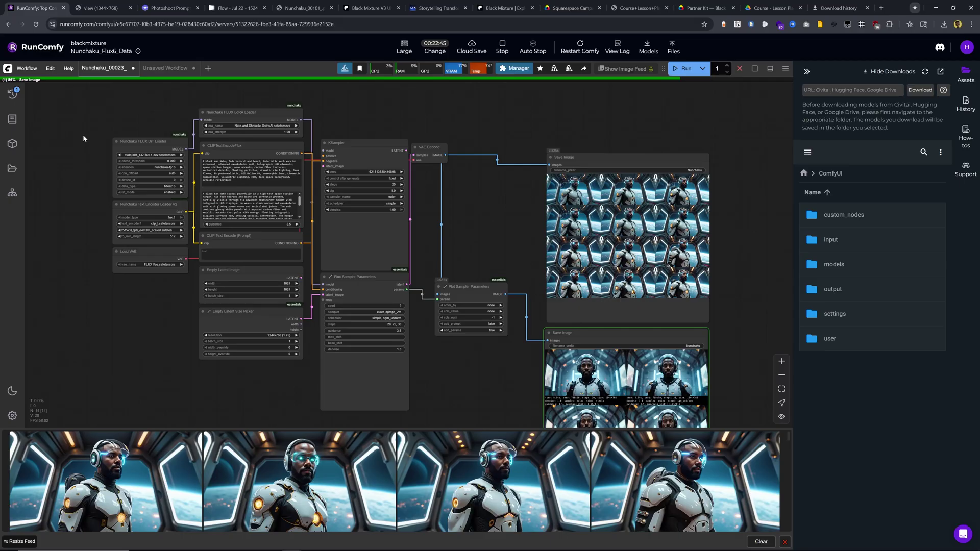
{"action": "left_click_drag", "start_coordinate": [99, 114], "coordinate": [312, 281]}
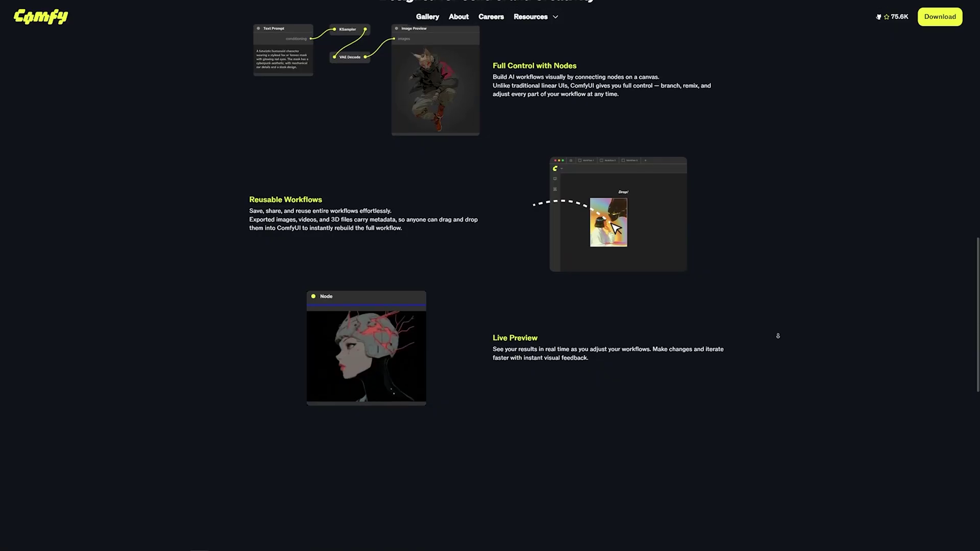
{"action": "scroll", "coordinate": [778, 336], "scroll_direction": "down", "scroll_amount": 3}
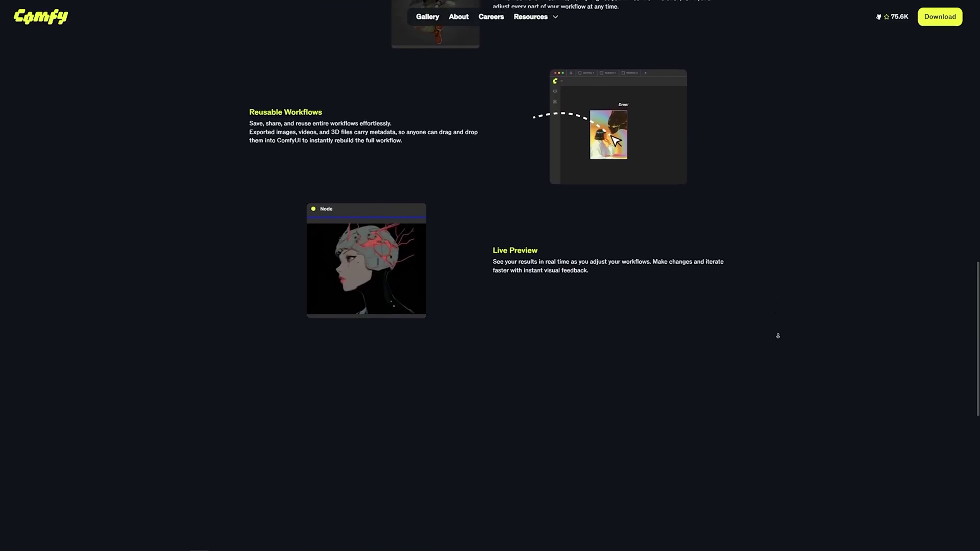
{"action": "scroll", "coordinate": [778, 336], "scroll_direction": "down", "scroll_amount": 3}
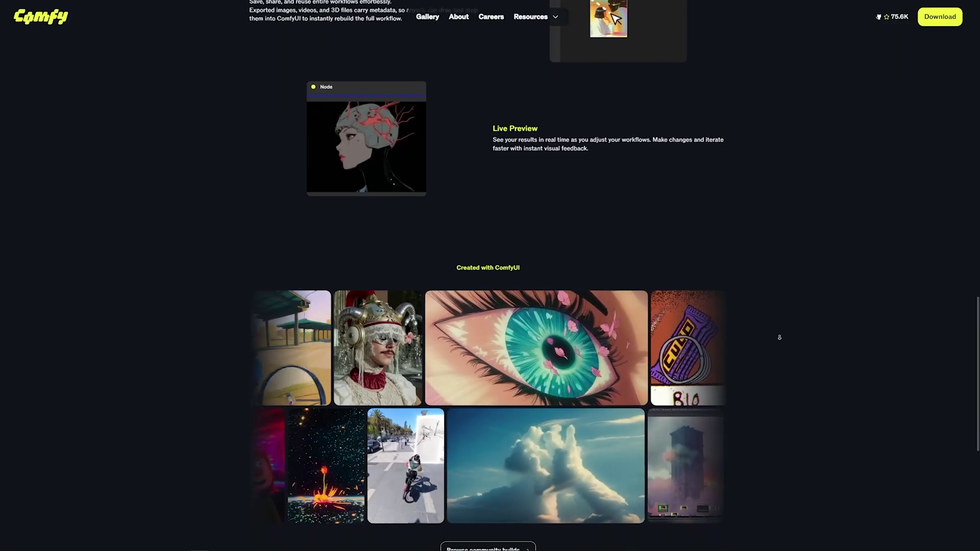
{"action": "scroll", "coordinate": [780, 338], "scroll_direction": "down", "scroll_amount": 3}
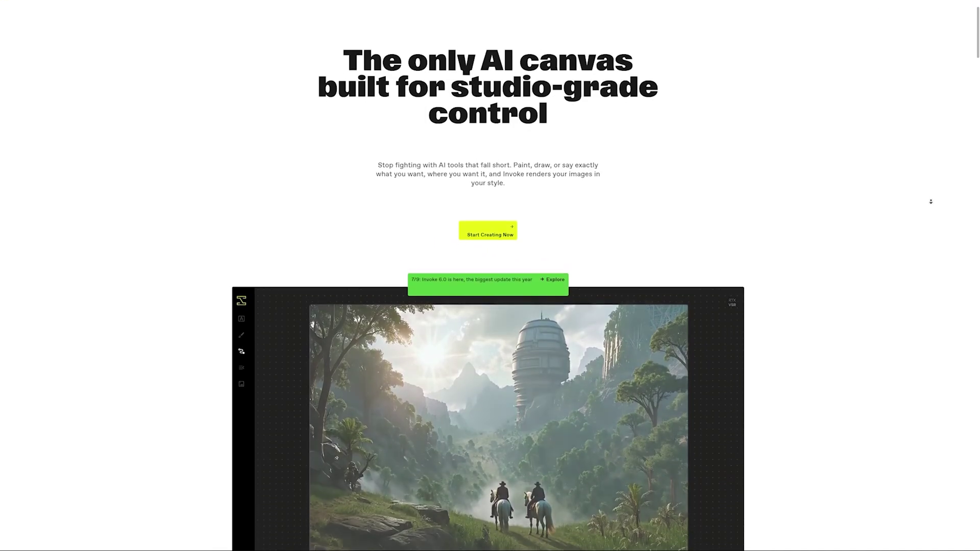
- Scroll the Invoke homepage to the Layer-based Editing, Composite Anything and Infinite Canvas cards
{"action": "scroll", "coordinate": [930, 202], "scroll_direction": "down", "scroll_amount": 2}
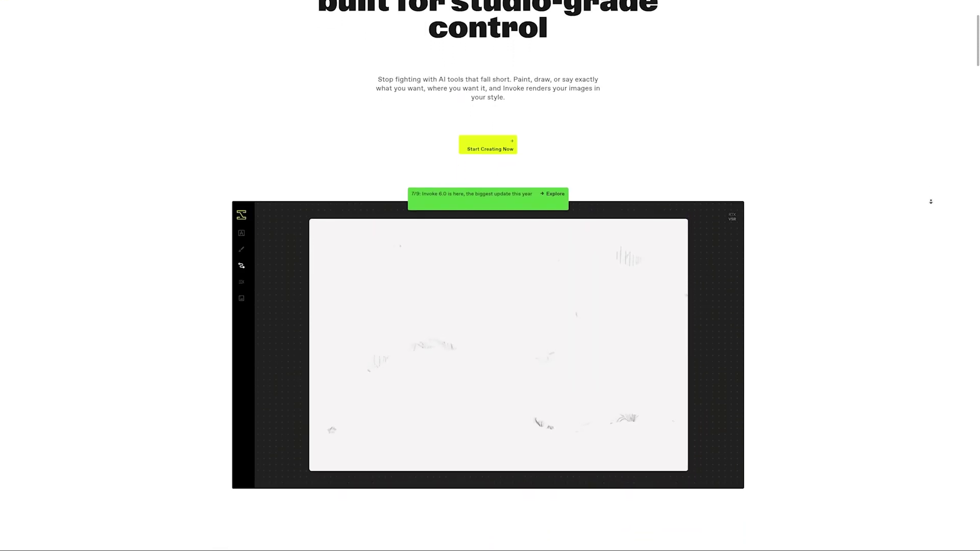
{"action": "scroll", "coordinate": [931, 202], "scroll_direction": "down", "scroll_amount": 2}
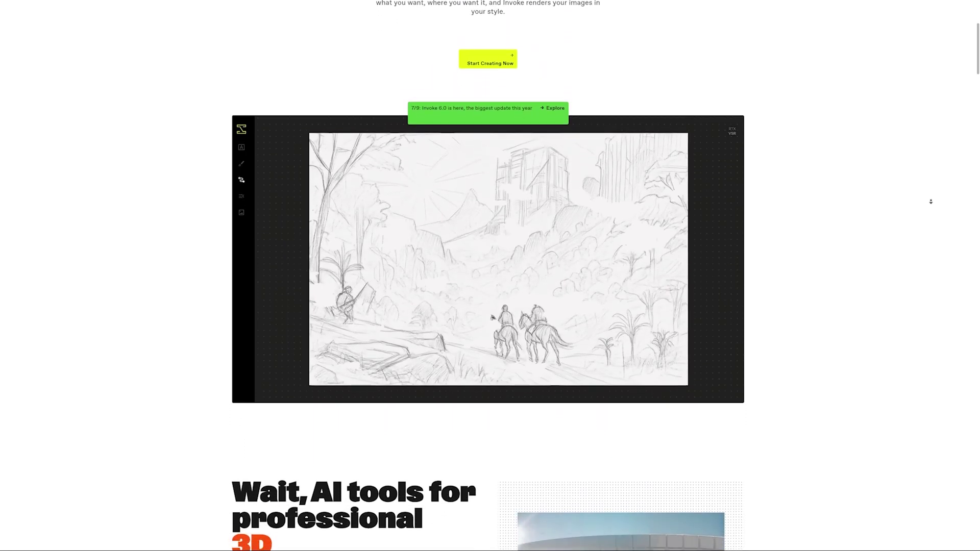
{"action": "scroll", "coordinate": [931, 202], "scroll_direction": "down", "scroll_amount": 2}
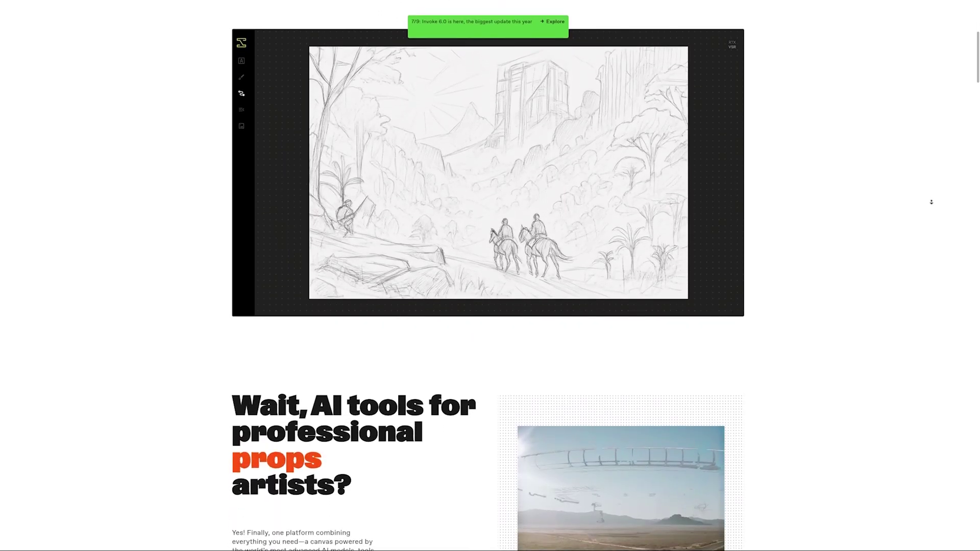
{"action": "scroll", "coordinate": [931, 202], "scroll_direction": "down", "scroll_amount": 2}
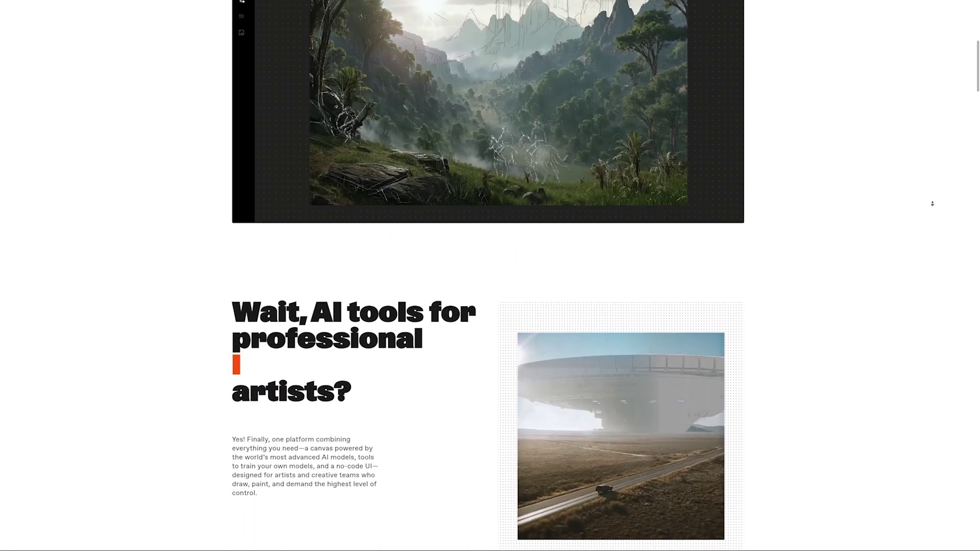
{"action": "scroll", "coordinate": [932, 204], "scroll_direction": "down", "scroll_amount": 3}
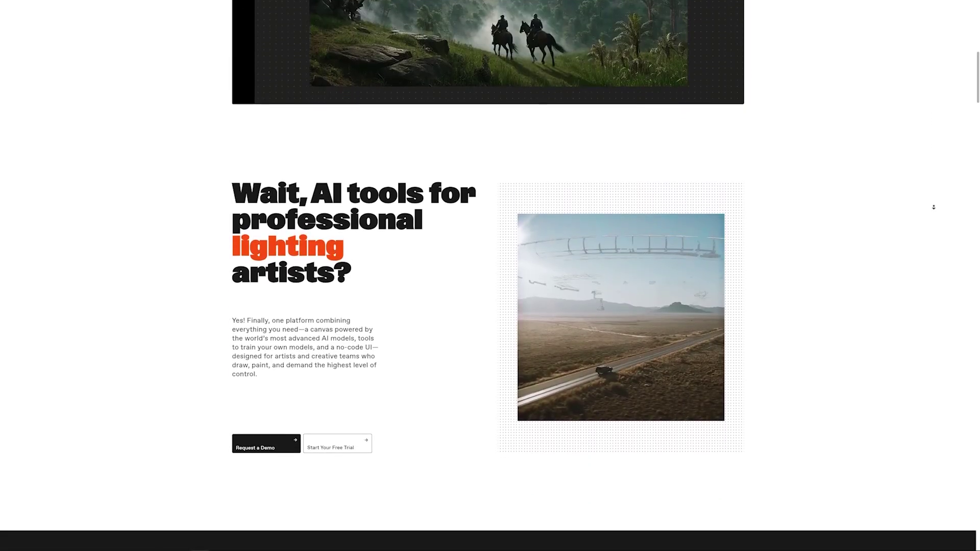
{"action": "scroll", "coordinate": [934, 207], "scroll_direction": "down", "scroll_amount": 3}
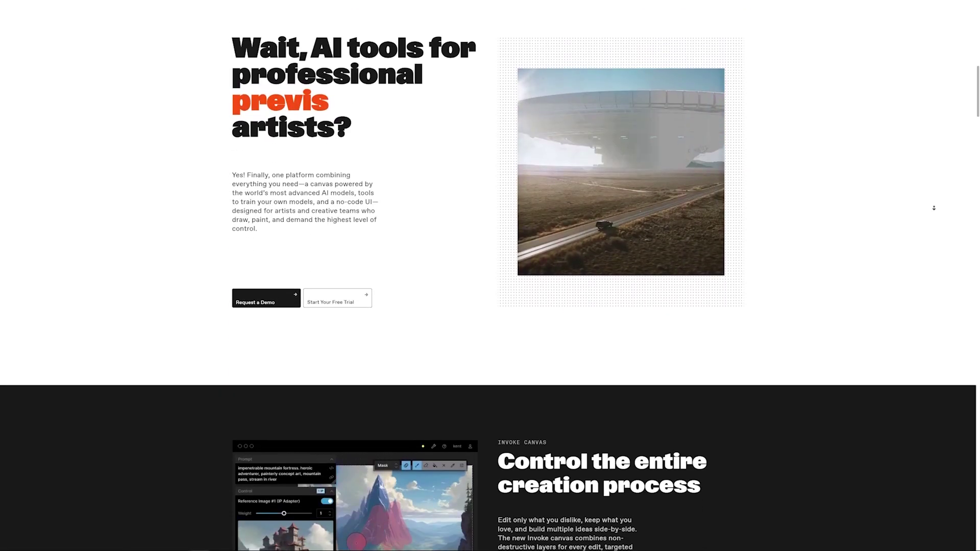
{"action": "scroll", "coordinate": [934, 208], "scroll_direction": "down", "scroll_amount": 3}
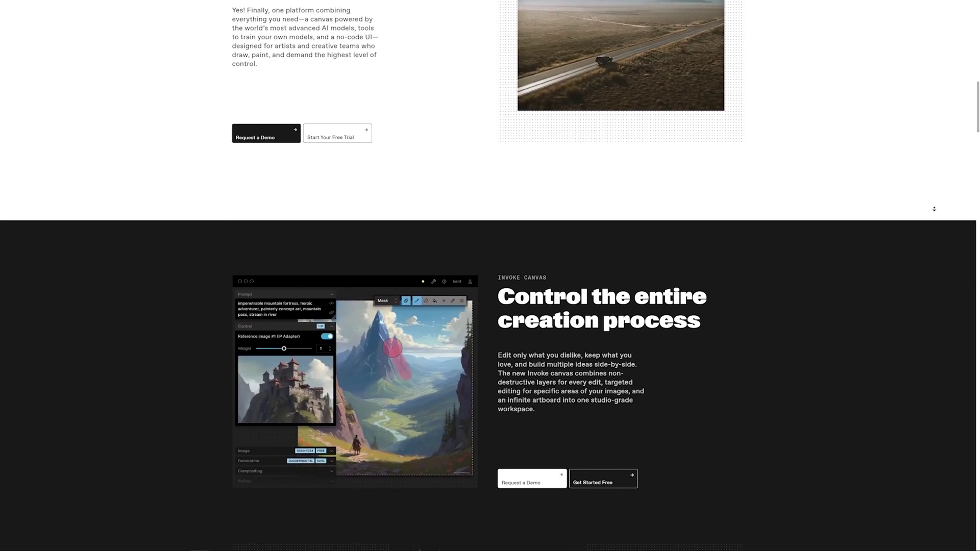
{"action": "scroll", "coordinate": [934, 209], "scroll_direction": "down", "scroll_amount": 3}
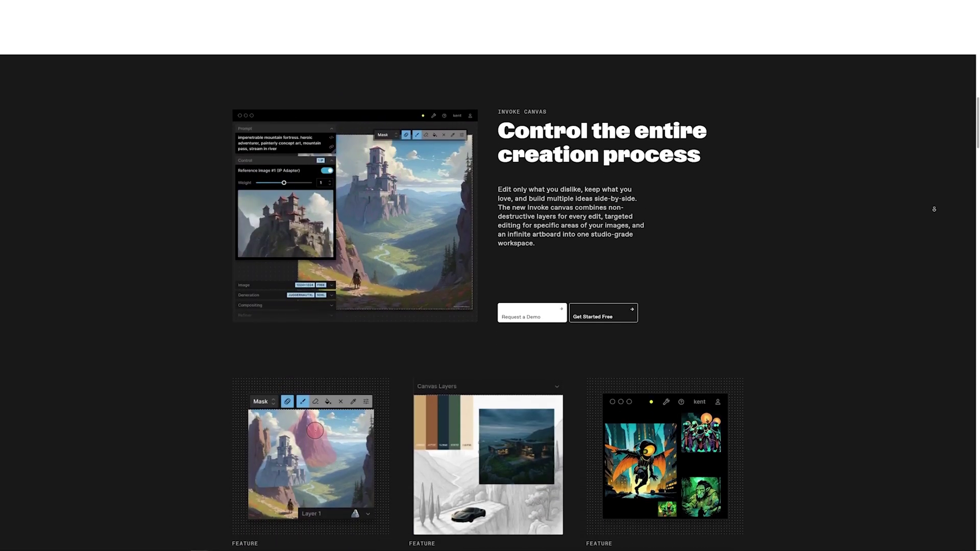
{"action": "scroll", "coordinate": [934, 208], "scroll_direction": "down", "scroll_amount": 2}
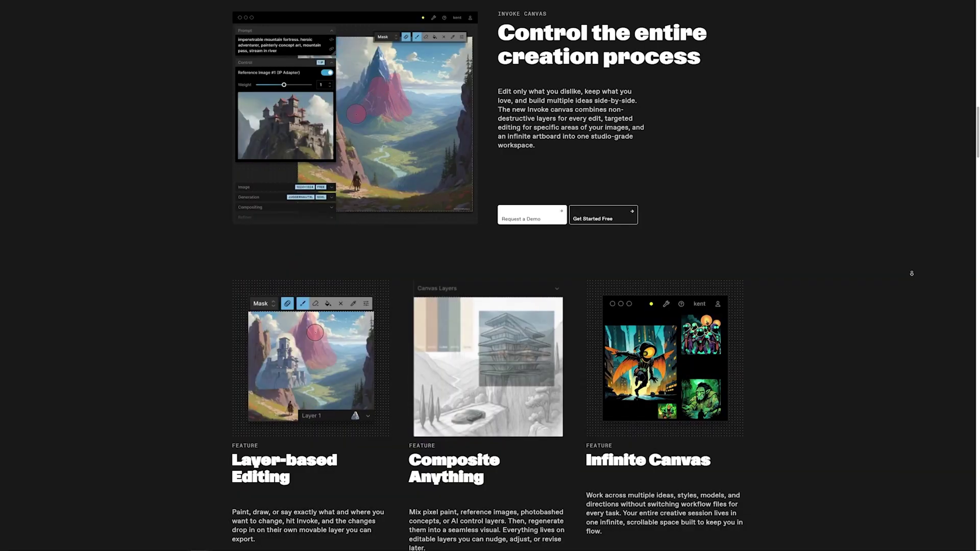
{"action": "scroll", "coordinate": [912, 273], "scroll_direction": "down", "scroll_amount": 1}
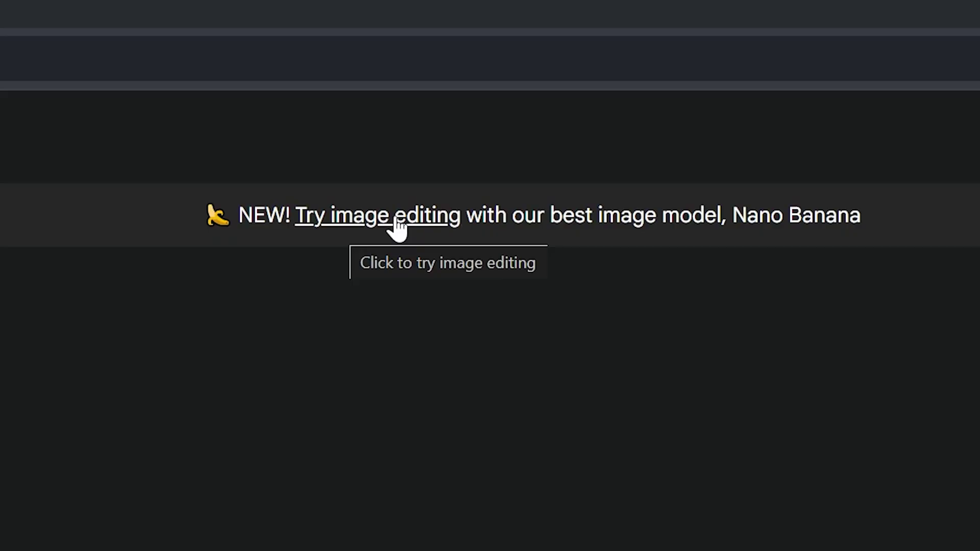
- Start Nano Banana image editing in a new Gemini chat and dismiss the tip
{"action": "left_click", "coordinate": [397, 223]}
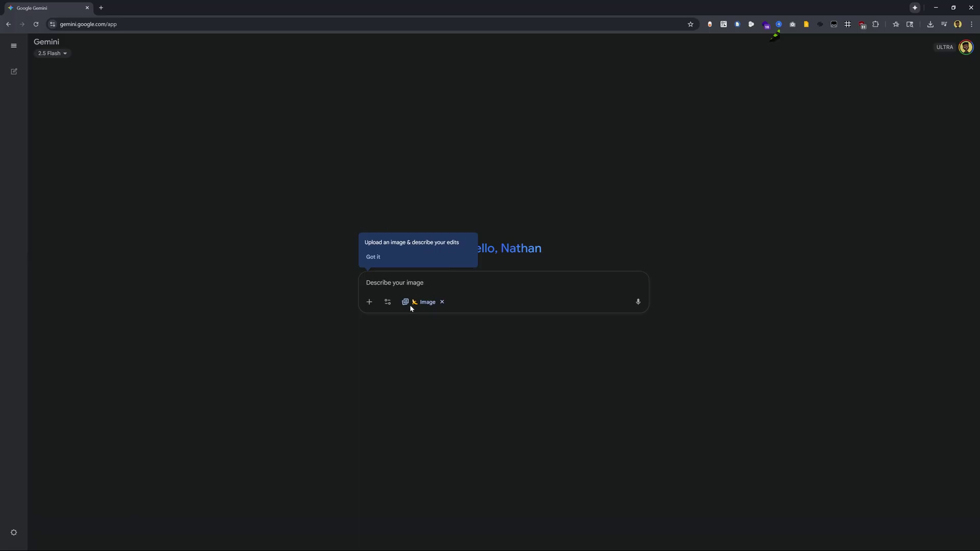
{"action": "left_click", "coordinate": [200, 294]}
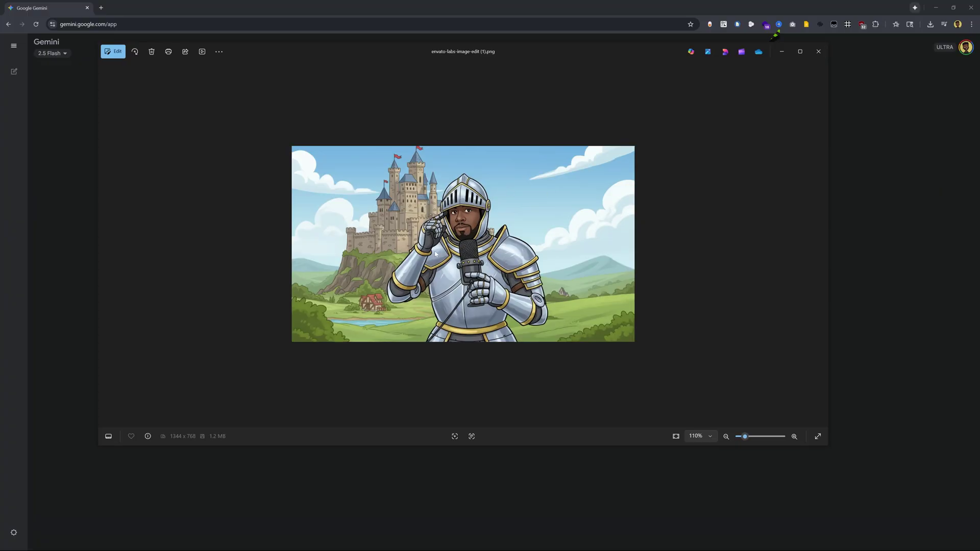
{"action": "scroll", "coordinate": [572, 246], "scroll_direction": "up", "scroll_amount": 1}
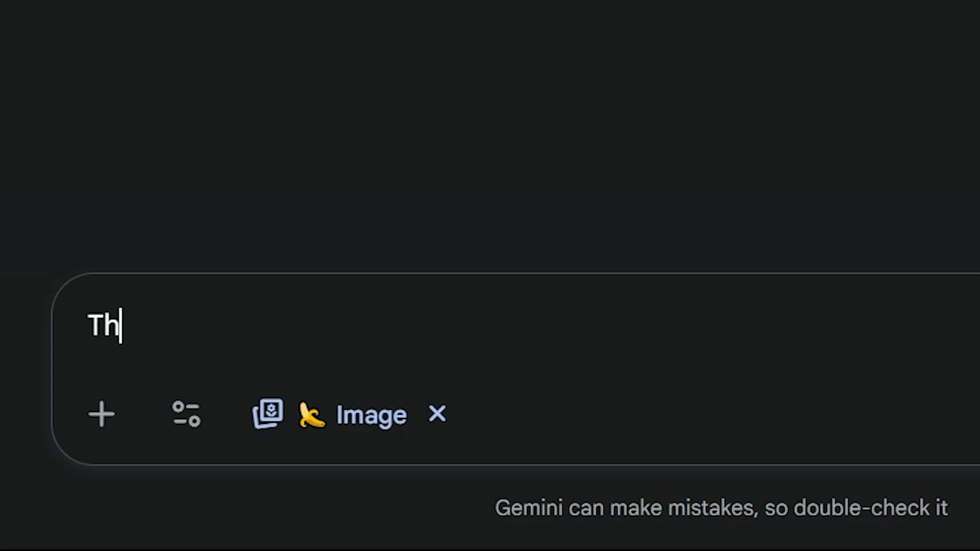
- Ask Gemini to put the knight on a horse, then add a sword and a background dragon
{"action": "key", "text": "BackSpace"}
{"action": "key", "text": "BackSpace"}
{"action": "type", "text": "Make this charac"}
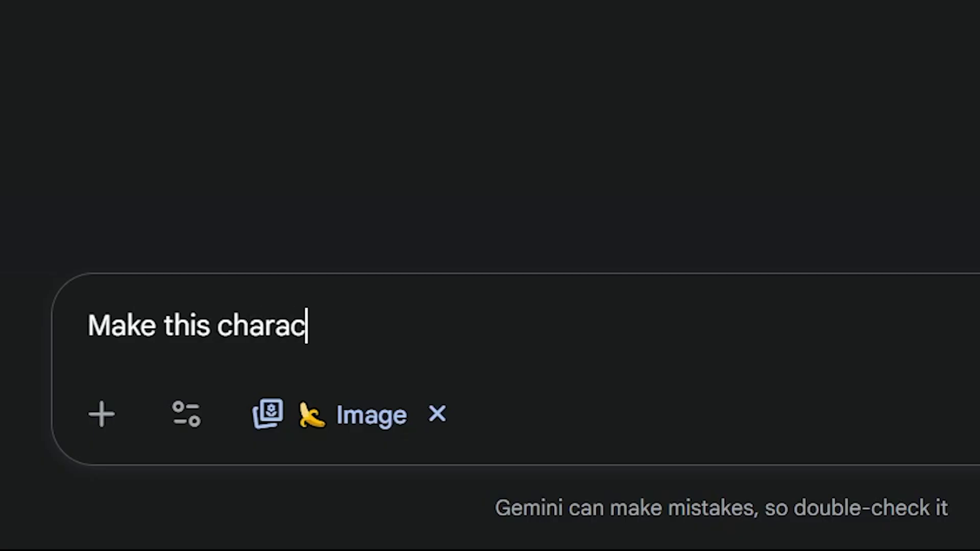
{"action": "type", "text": "ter riding on a horse"}
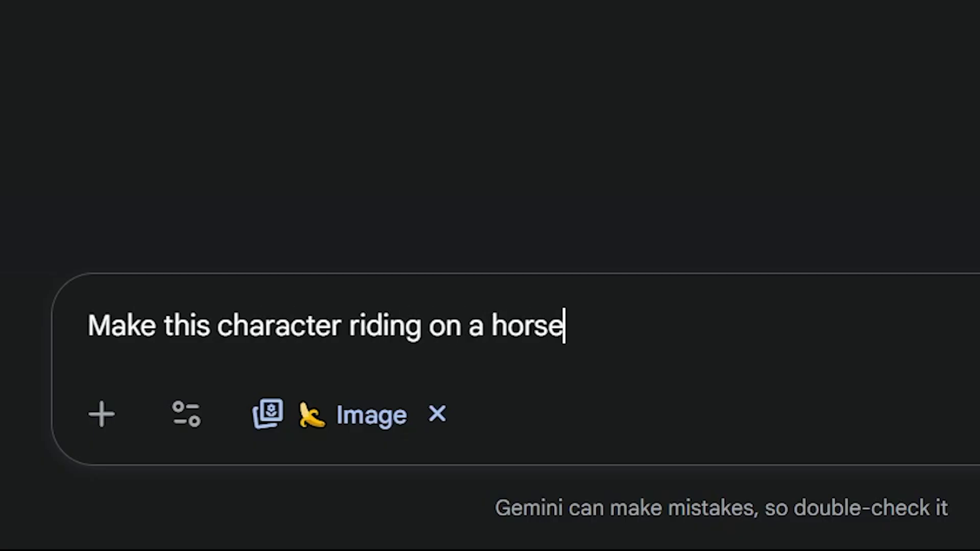
{"action": "key", "text": "Return"}
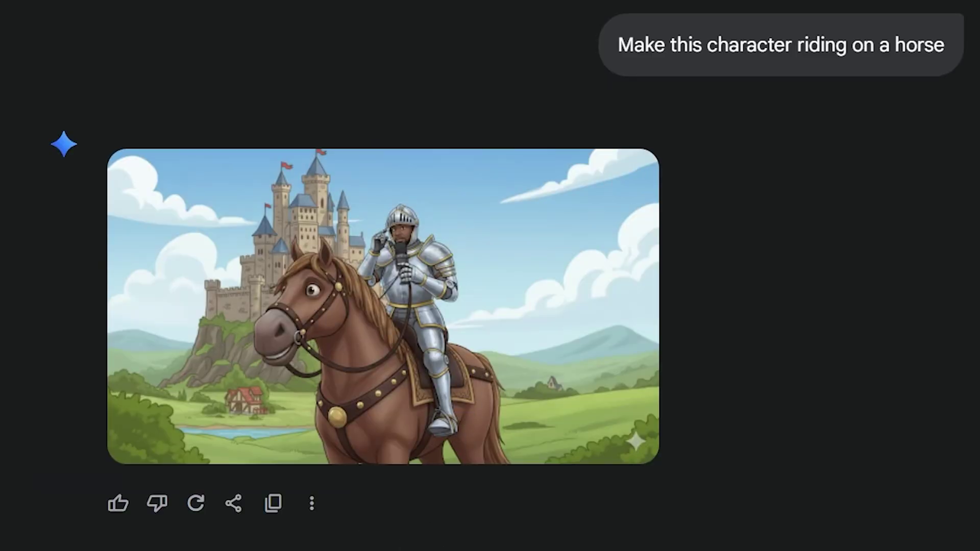
{"action": "type", "text": "Give th"}
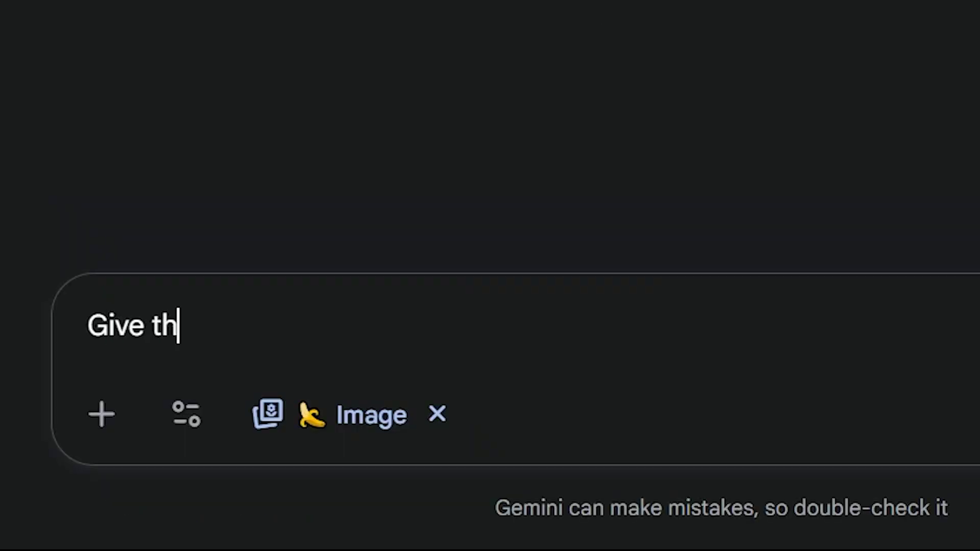
{"action": "type", "text": "e character a sow"}
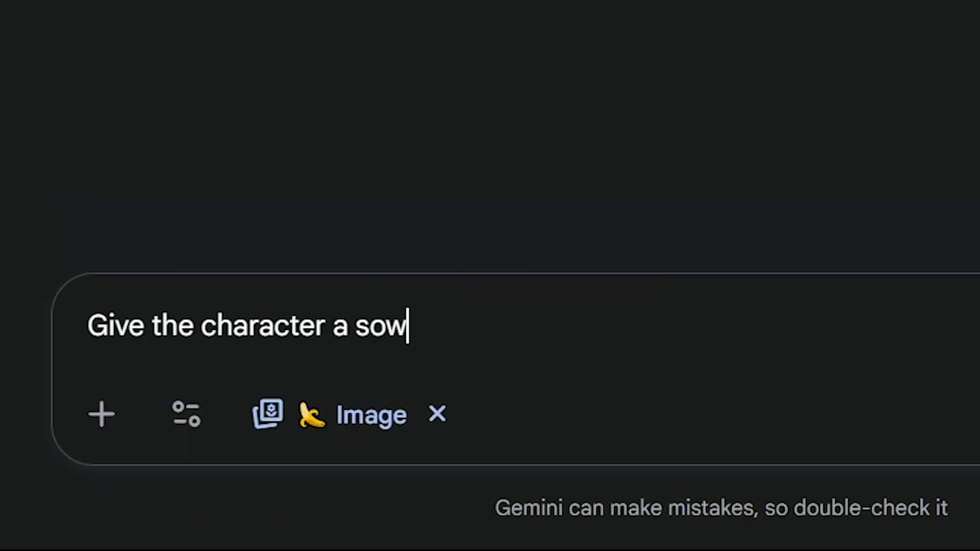
{"action": "key", "text": "BackSpace"}
{"action": "key", "text": "BackSpace"}
{"action": "type", "text": "word and have a dragon in the backgroun"}
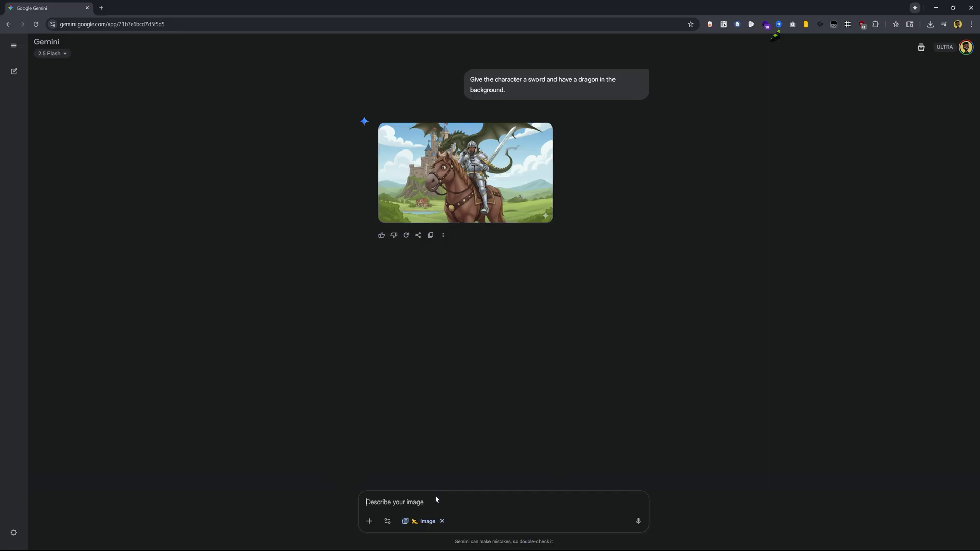
- Make the background look like New York City and view the result full size
{"action": "type", "text": "Make the background loo"}
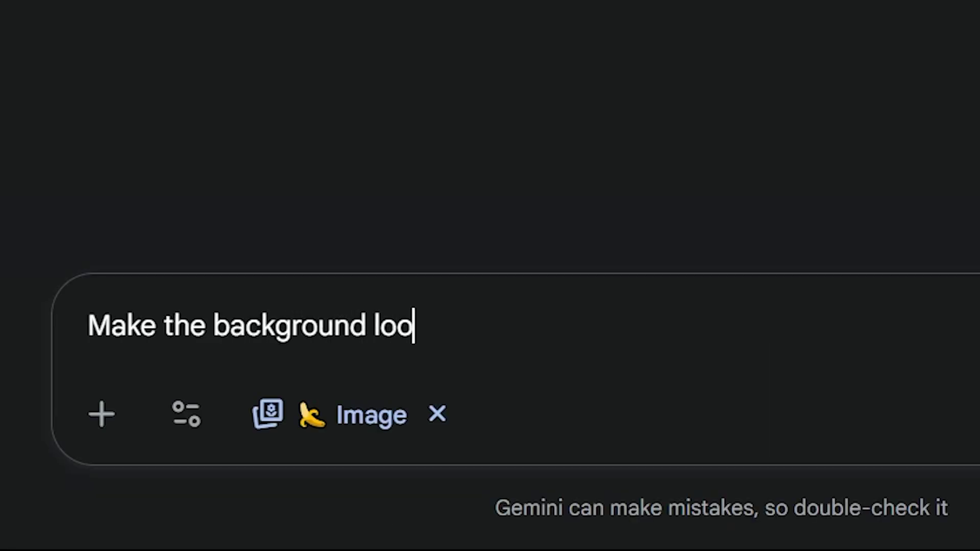
{"action": "type", "text": "k like New York City"}
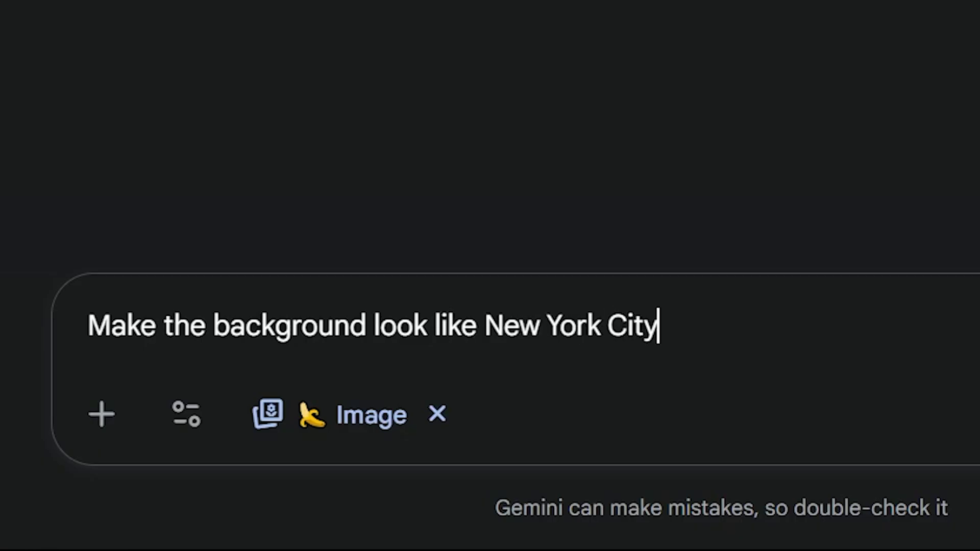
{"action": "key", "text": "Return"}
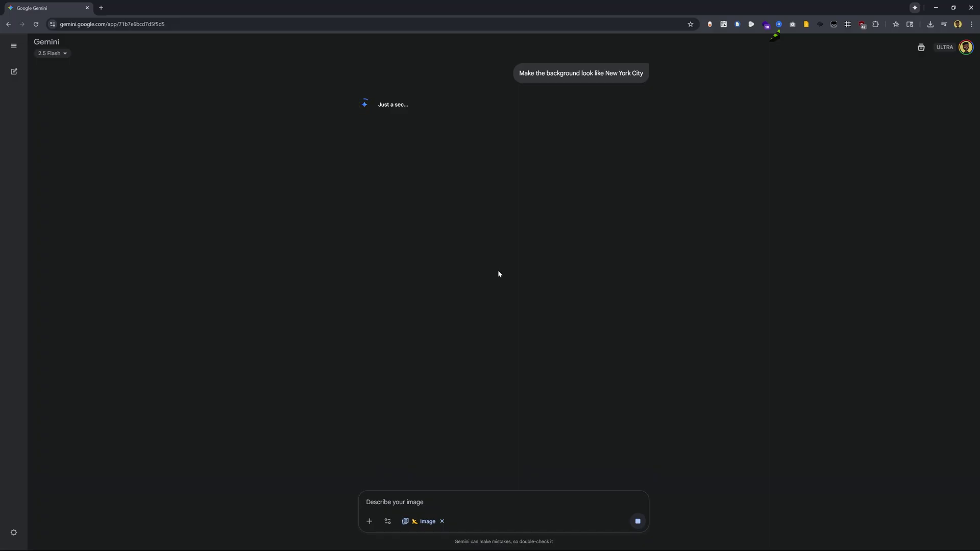
{"action": "left_click", "coordinate": [497, 174]}
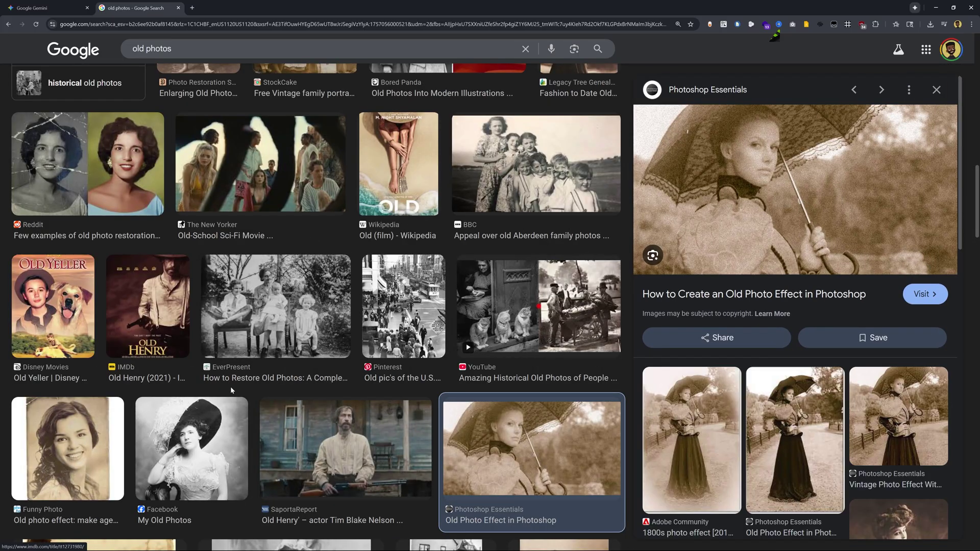
- Bring the Pinterest 'Old pic's of the U.S.A.' street photo into Gemini and begin a 'Colorize' prompt
{"action": "left_click", "coordinate": [397, 301]}
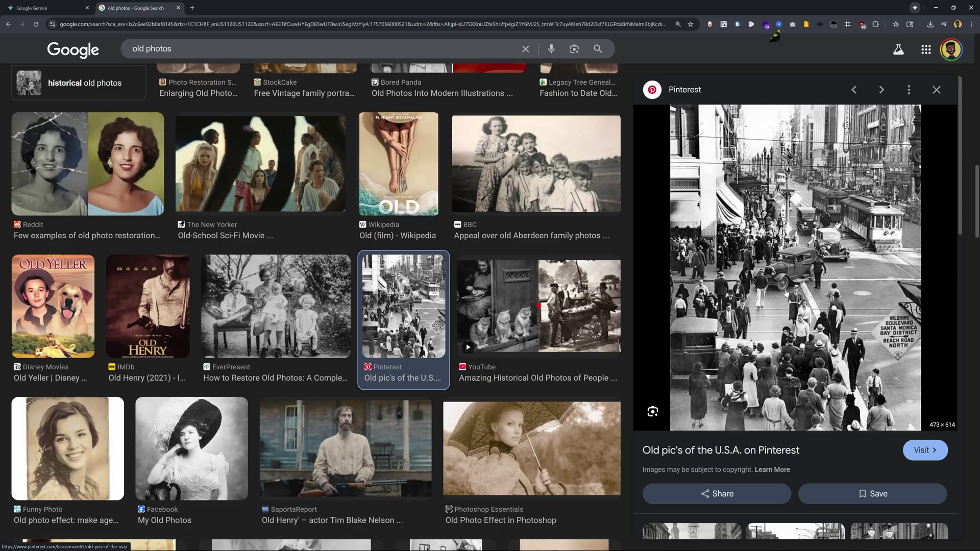
{"action": "left_click_drag", "start_coordinate": [788, 293], "coordinate": [442, 489]}
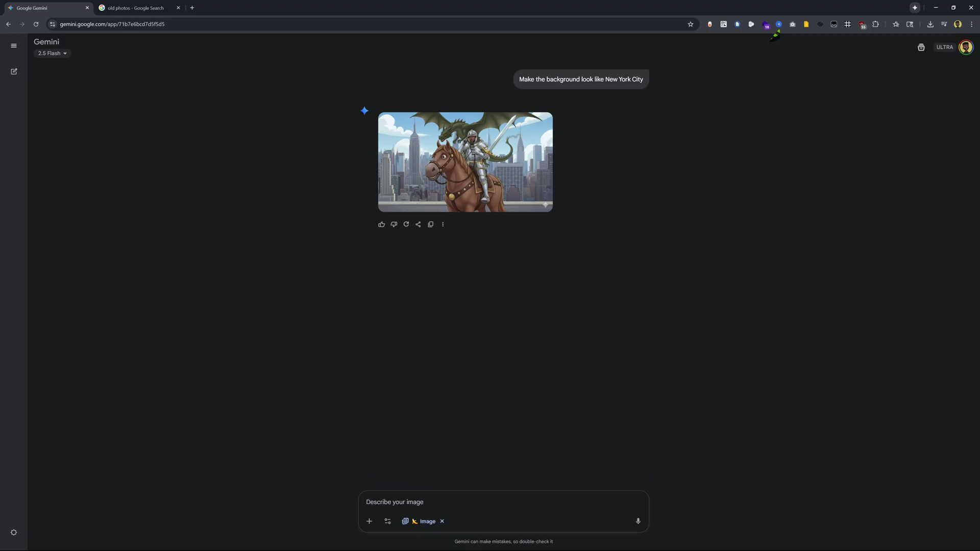
{"action": "type", "text": "Colorize"}
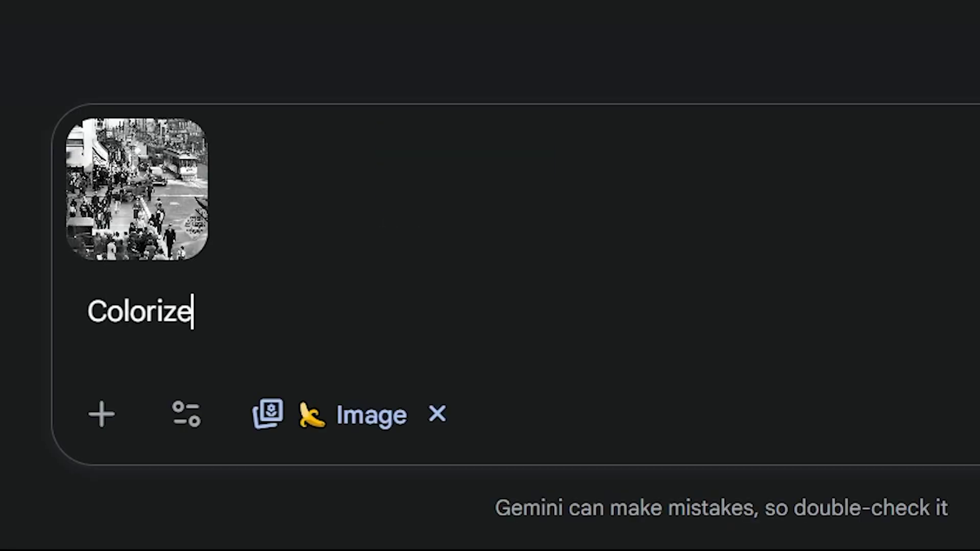
{"action": "type", "text": " a"}
- Write the prompt 'Colorize this photo and make it high quality' for the attached street photo
{"action": "key", "text": "BackSpace"}
{"action": "type", "text": "this photo a"}
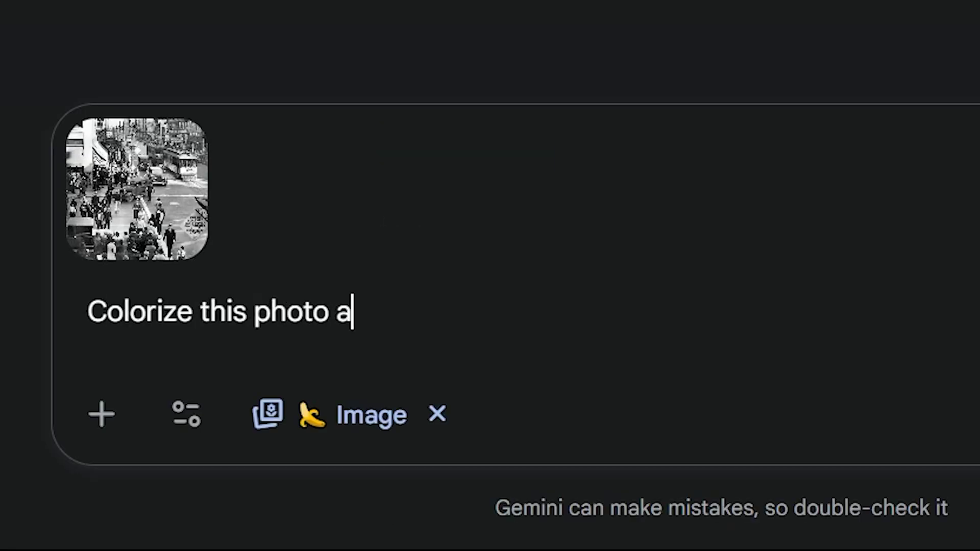
{"action": "type", "text": "nd make it high "}
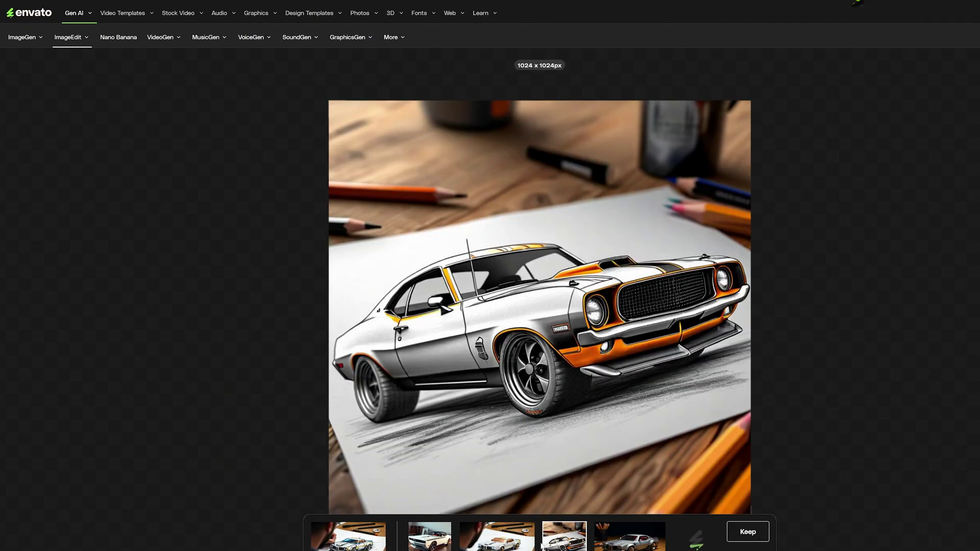
- View the silver model car variant, then scroll through the ImageEdit example cards
{"action": "left_click", "coordinate": [619, 543]}
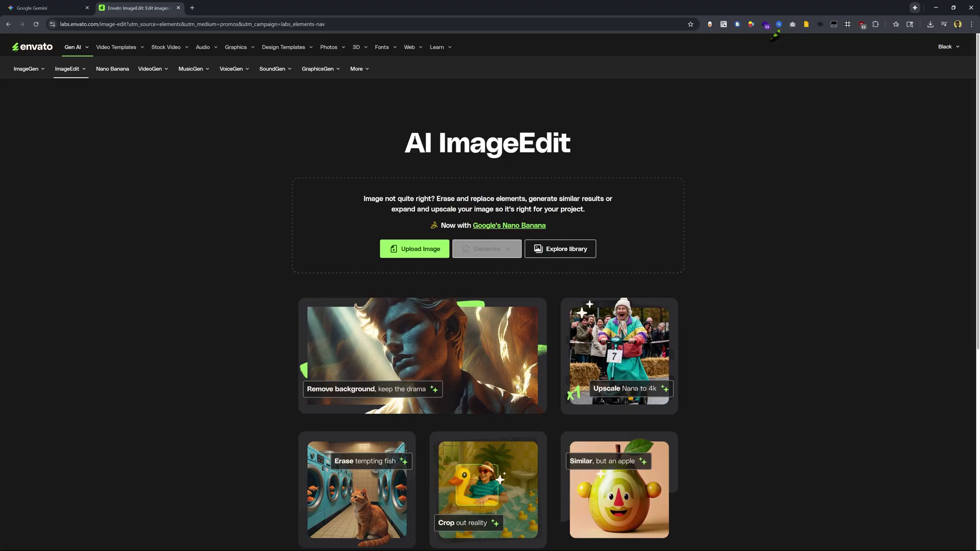
{"action": "scroll", "coordinate": [412, 425], "scroll_direction": "down", "scroll_amount": 2}
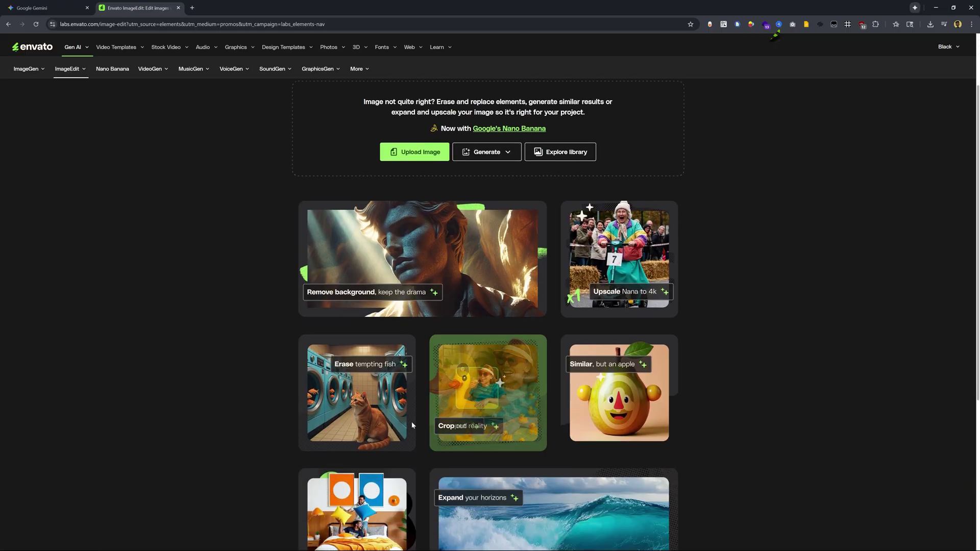
{"action": "scroll", "coordinate": [440, 352], "scroll_direction": "down", "scroll_amount": 3}
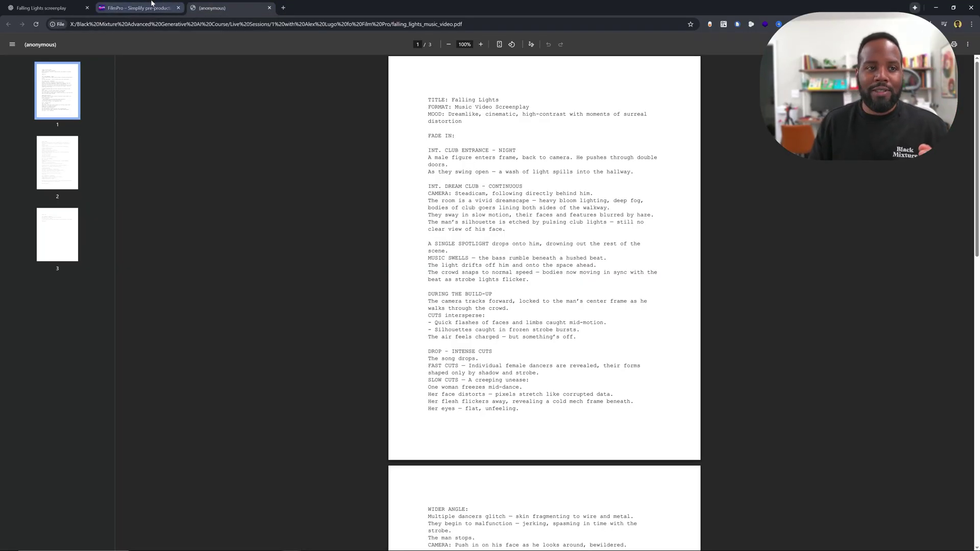
- Start a FilmPro AI project from falling_lights_music_video.pdf and review the screenplay
{"action": "left_click", "coordinate": [135, 8]}
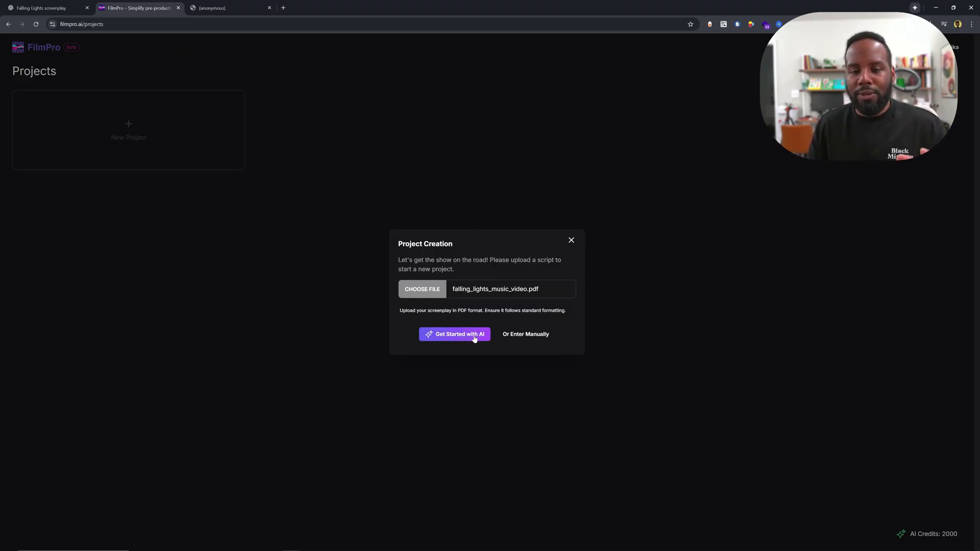
{"action": "left_click", "coordinate": [455, 339]}
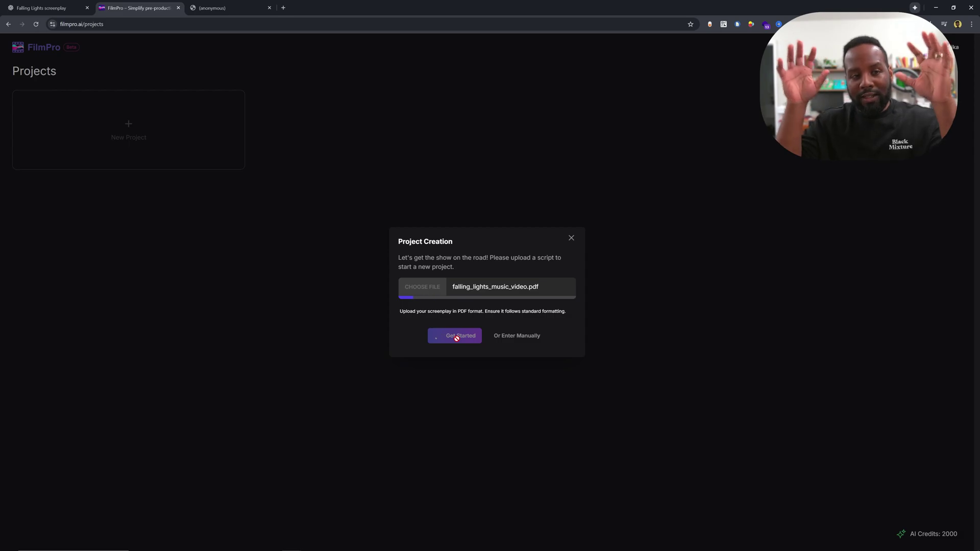
{"action": "left_click", "coordinate": [212, 7]}
{"action": "scroll", "coordinate": [544, 301], "scroll_direction": "down", "scroll_amount": 15}
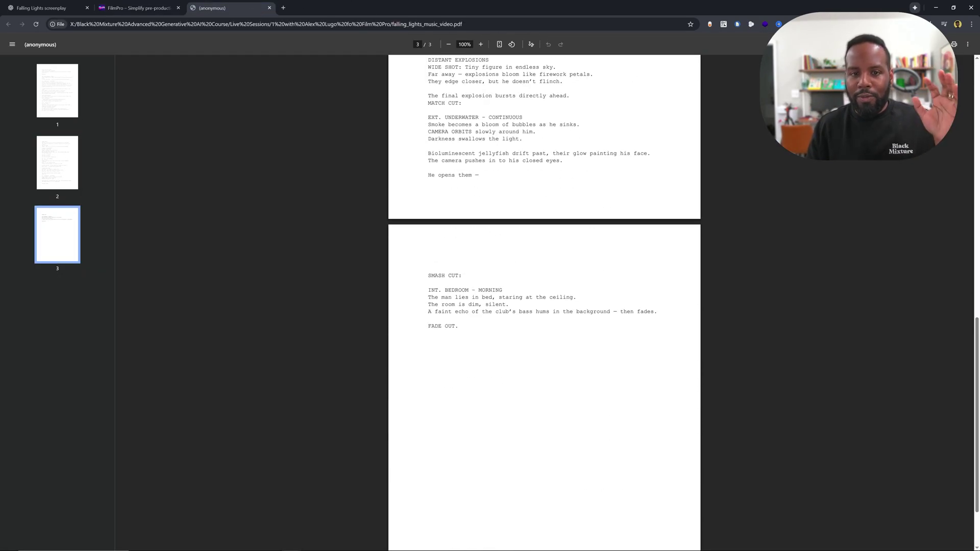
{"action": "scroll", "coordinate": [544, 302], "scroll_direction": "up", "scroll_amount": 13}
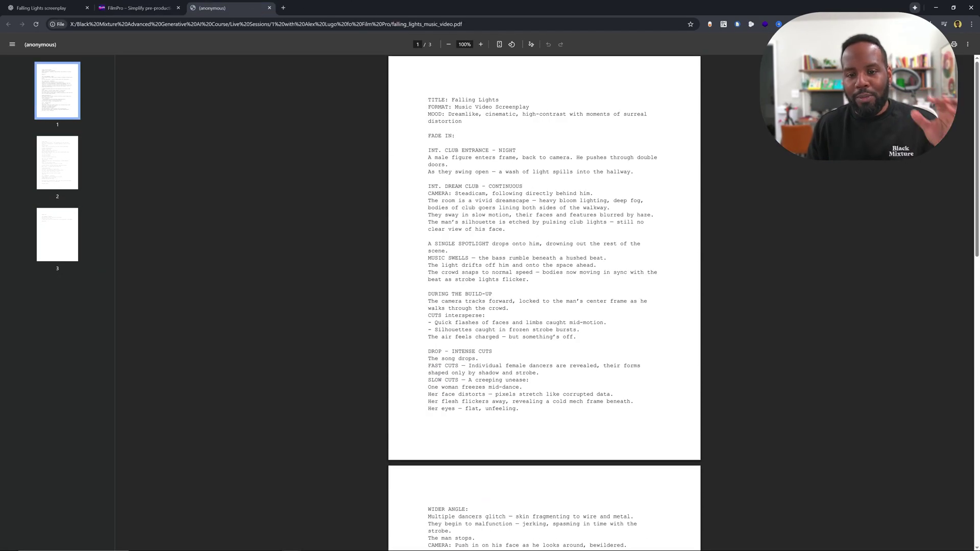
- Back on the project creation form, replace the null writer value with the writer's name
{"action": "left_click", "coordinate": [151, 8]}
{"action": "double_click", "coordinate": [438, 250]}
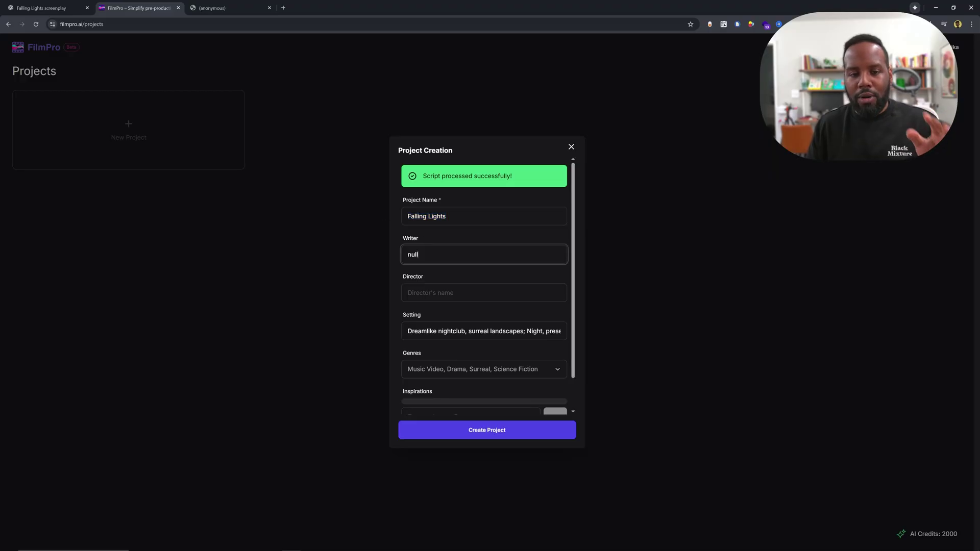
{"action": "type", "text": "Nate Dwarika"}
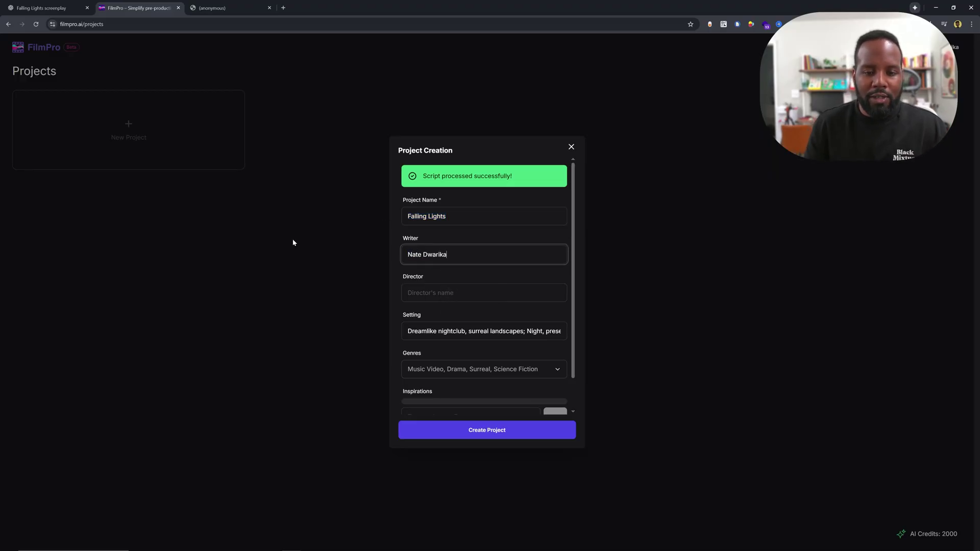
{"action": "scroll", "coordinate": [431, 291], "scroll_direction": "down", "scroll_amount": 2}
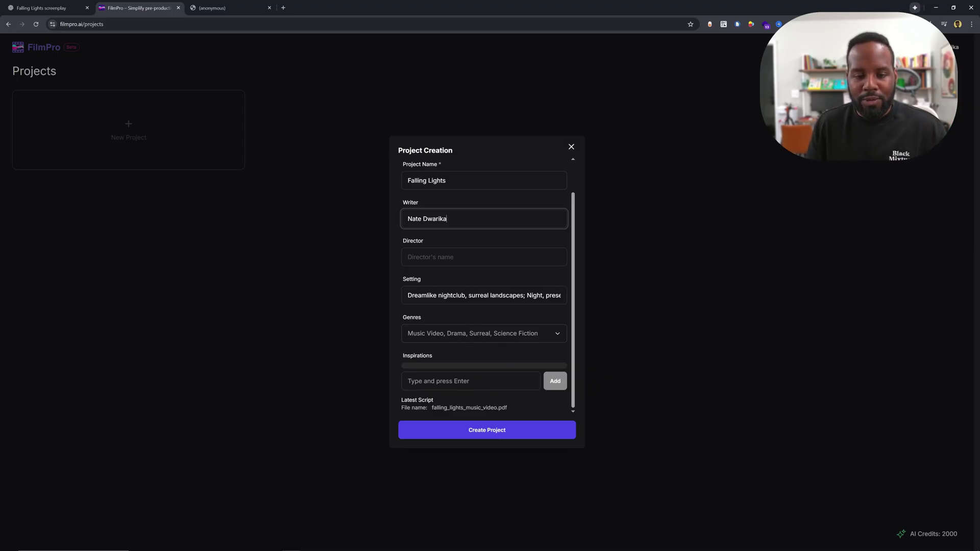
- Add Kingdom Hearts, Inception, Spirited Away and Belly (movie) as inspirations, then create the project
{"action": "left_click", "coordinate": [475, 363]}
{"action": "type", "text": "Kin"}
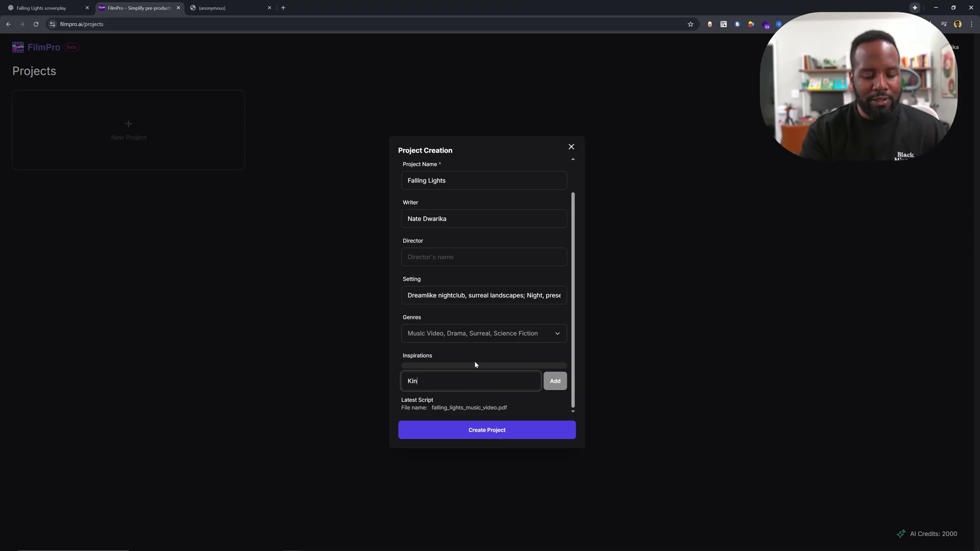
{"action": "type", "text": "gdom Hearts, Inception, "}
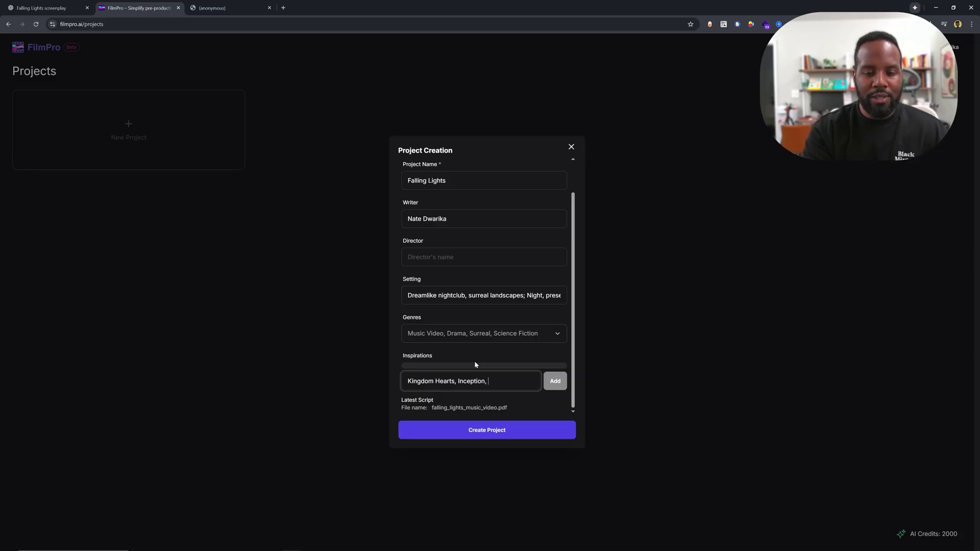
{"action": "type", "text": "Spirited Away, "}
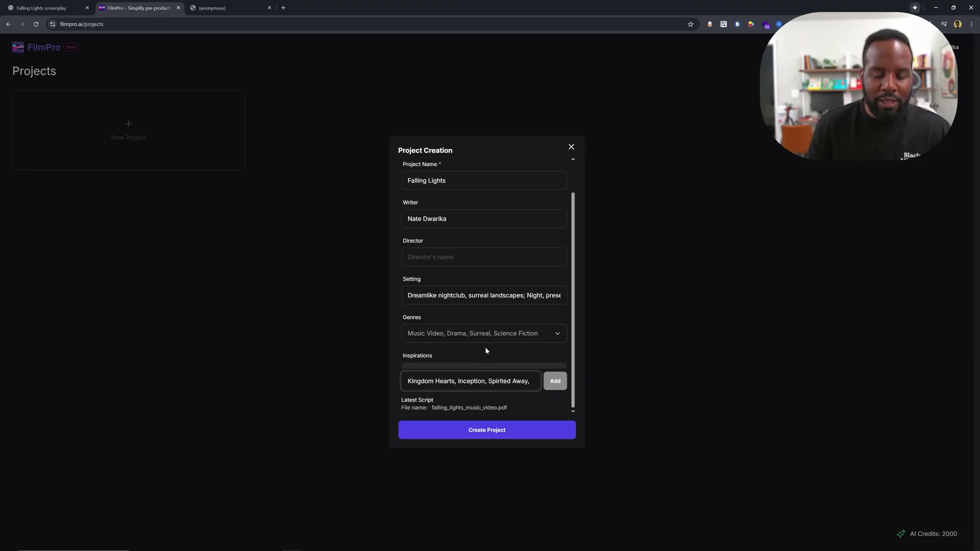
{"action": "type", "text": "Belly (movie)"}
{"action": "key", "text": "Return"}
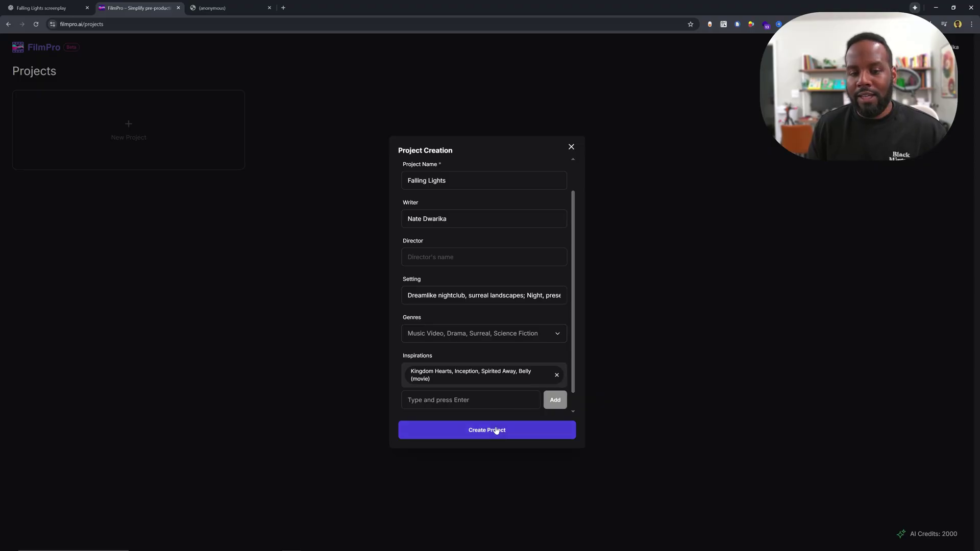
{"action": "left_click", "coordinate": [499, 433]}
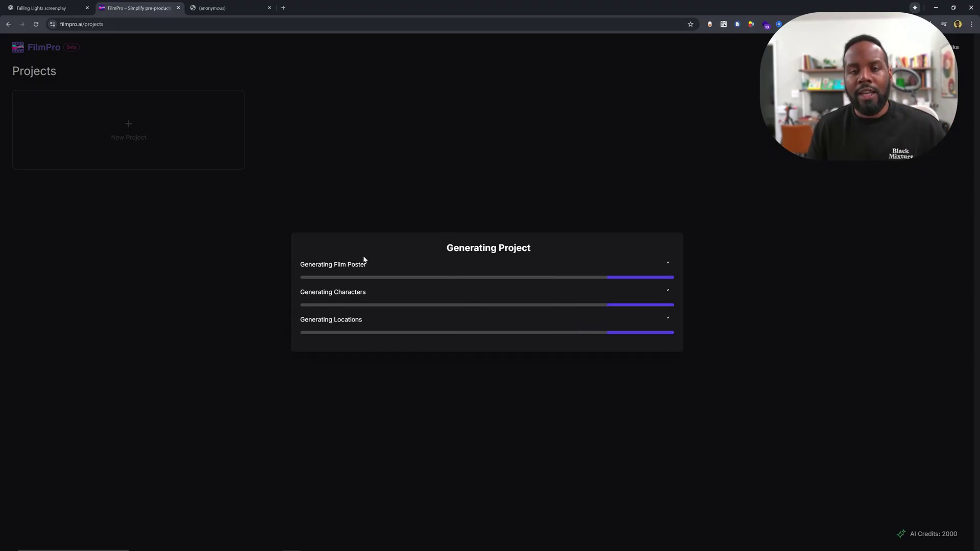
- Follow the poster, characters and locations generation steps, then open the finished Falling Lights project
{"action": "left_click_drag", "start_coordinate": [308, 265], "coordinate": [372, 268]}
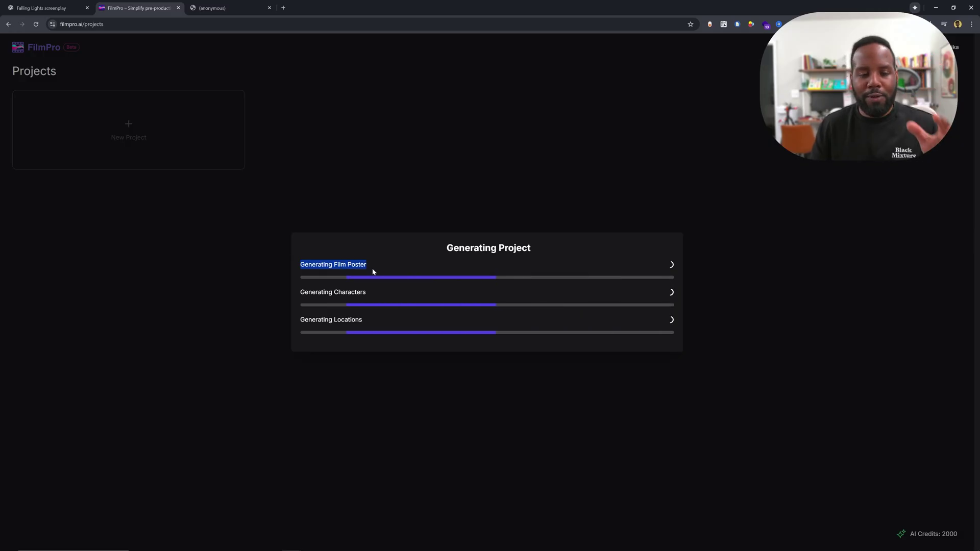
{"action": "left_click", "coordinate": [341, 281]}
{"action": "double_click", "coordinate": [317, 292]}
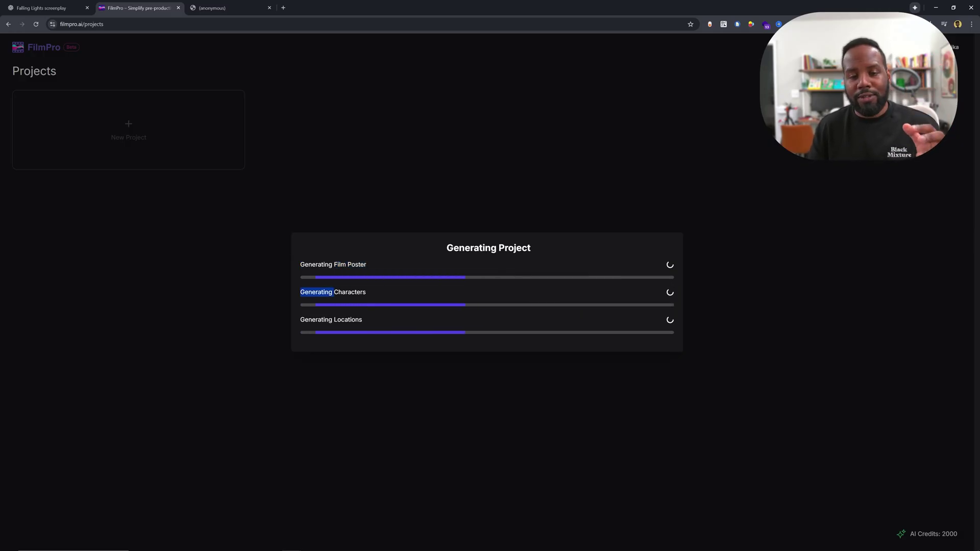
{"action": "left_click_drag", "start_coordinate": [305, 319], "coordinate": [360, 329]}
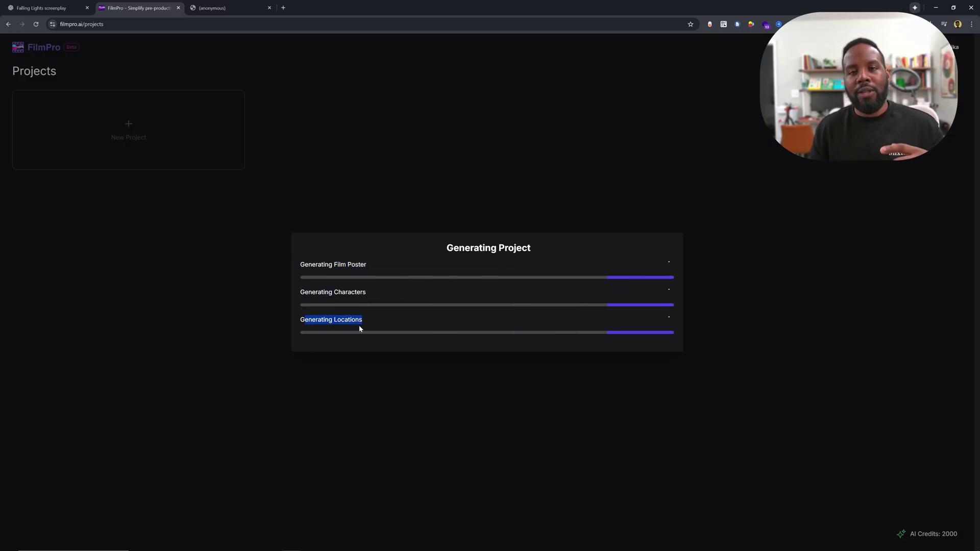
{"action": "left_click", "coordinate": [366, 322]}
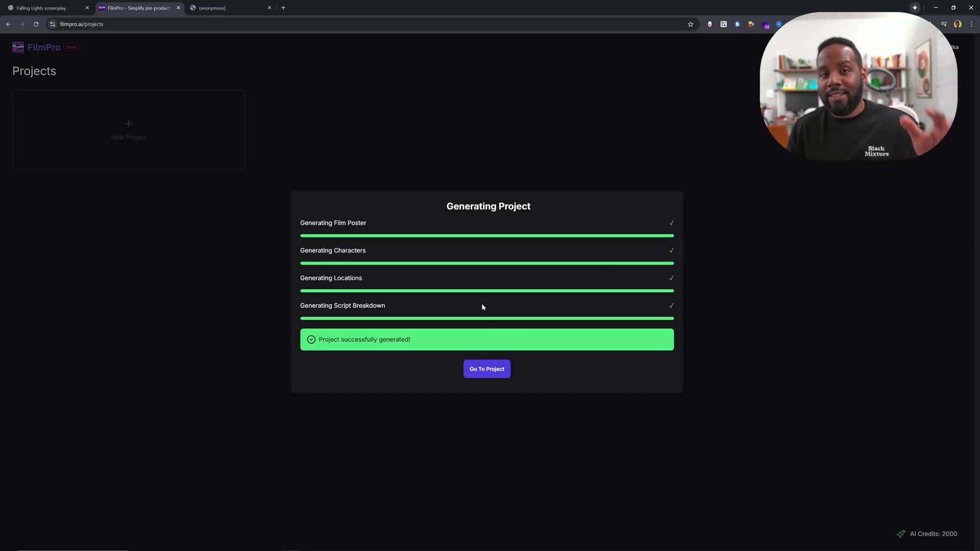
{"action": "left_click", "coordinate": [507, 370]}
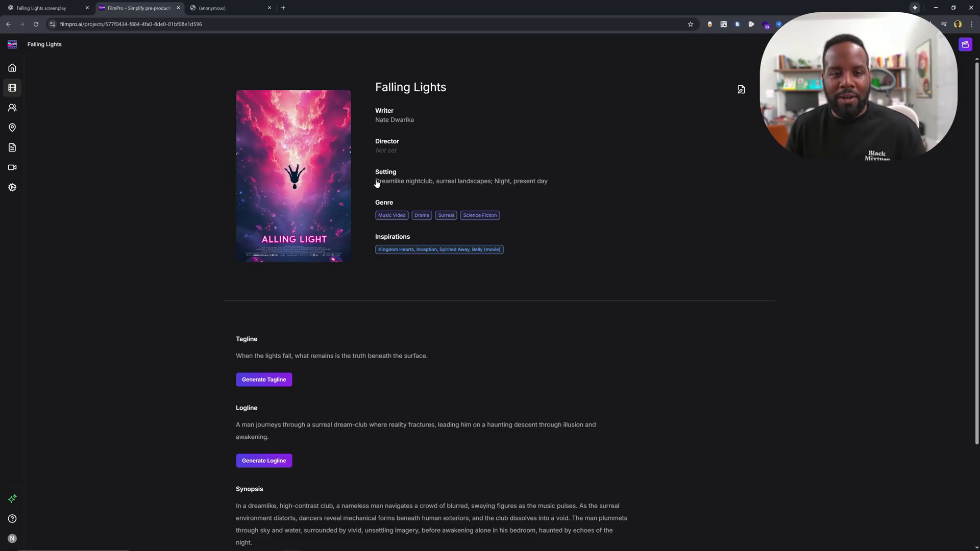
- Scroll the Falling Lights page, then open the Regenerate Film Poster dialog with Poster (2:3) type
{"action": "left_click_drag", "start_coordinate": [376, 184], "coordinate": [531, 184]}
{"action": "left_click", "coordinate": [548, 218]}
{"action": "scroll", "coordinate": [288, 293], "scroll_direction": "down", "scroll_amount": 2}
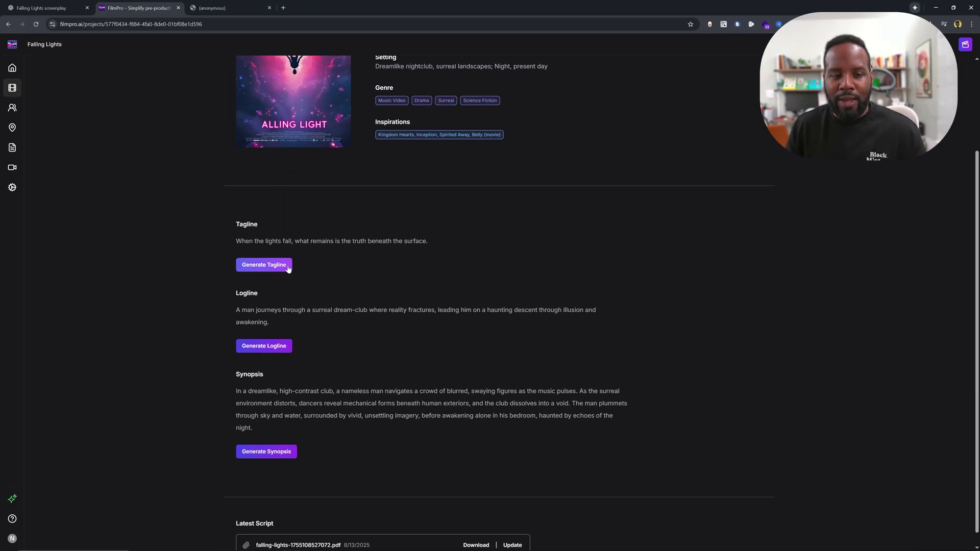
{"action": "scroll", "coordinate": [271, 305], "scroll_direction": "down", "scroll_amount": 1}
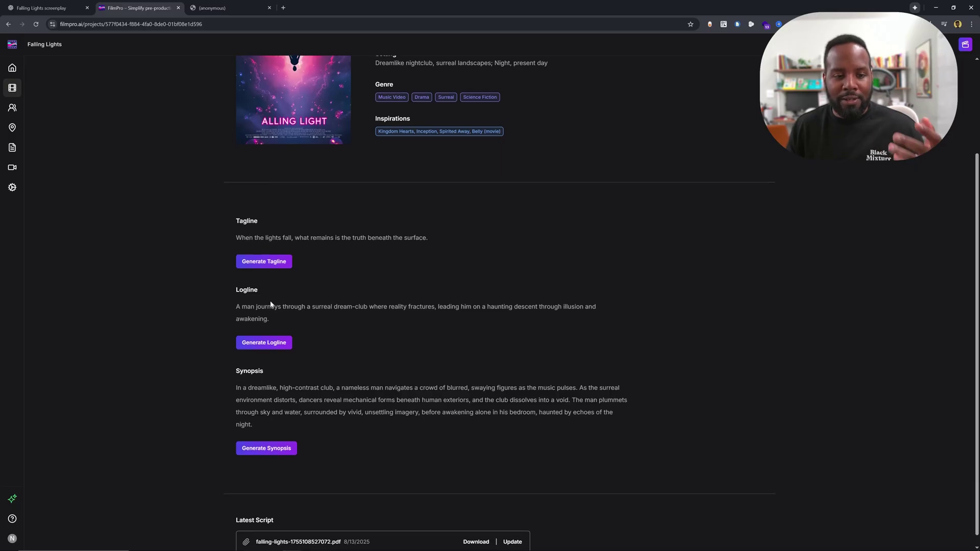
{"action": "scroll", "coordinate": [271, 304], "scroll_direction": "down", "scroll_amount": 1}
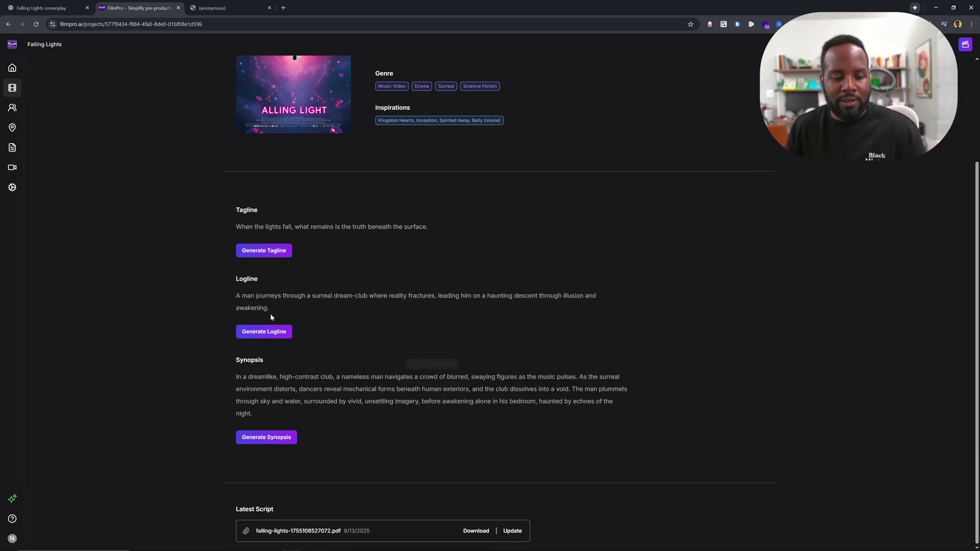
{"action": "scroll", "coordinate": [302, 220], "scroll_direction": "up", "scroll_amount": 3}
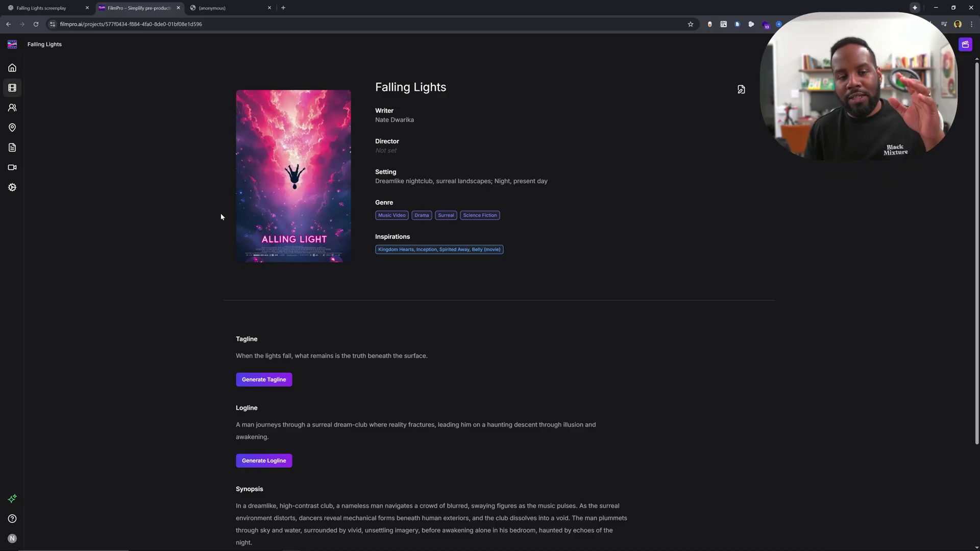
{"action": "mouse_move", "coordinate": [293, 205]}
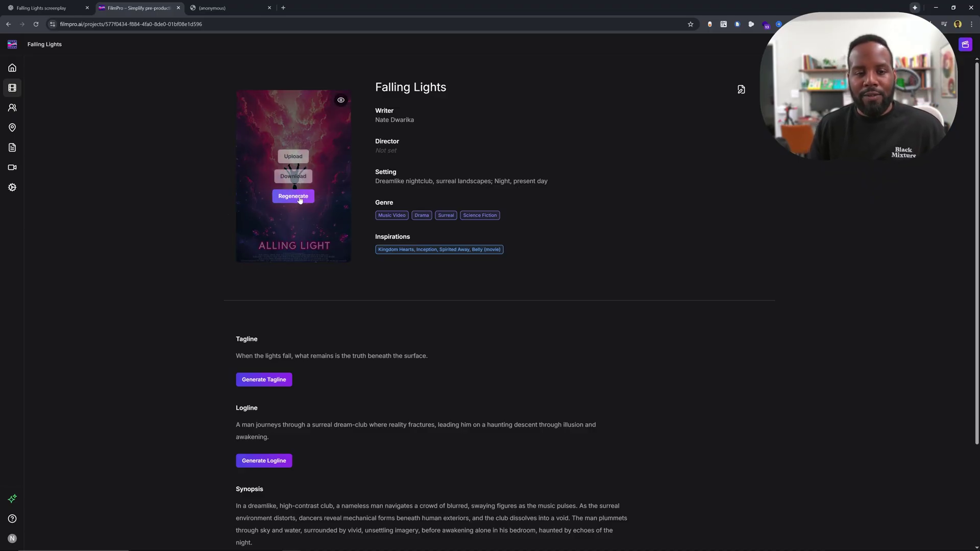
{"action": "left_click", "coordinate": [299, 199]}
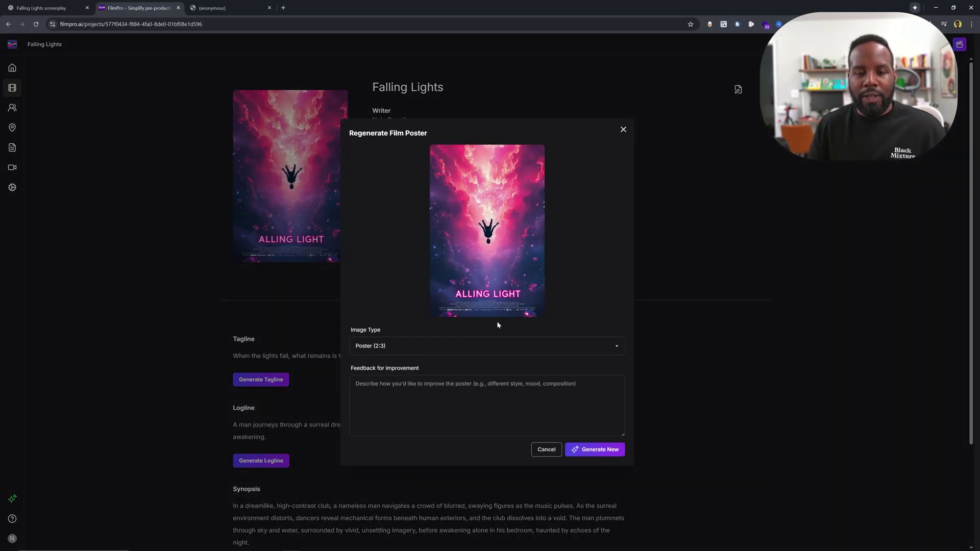
- Enter 'Improve th' as poster feedback and keep the new FALLING LIGHT poster
{"action": "left_click", "coordinate": [487, 228]}
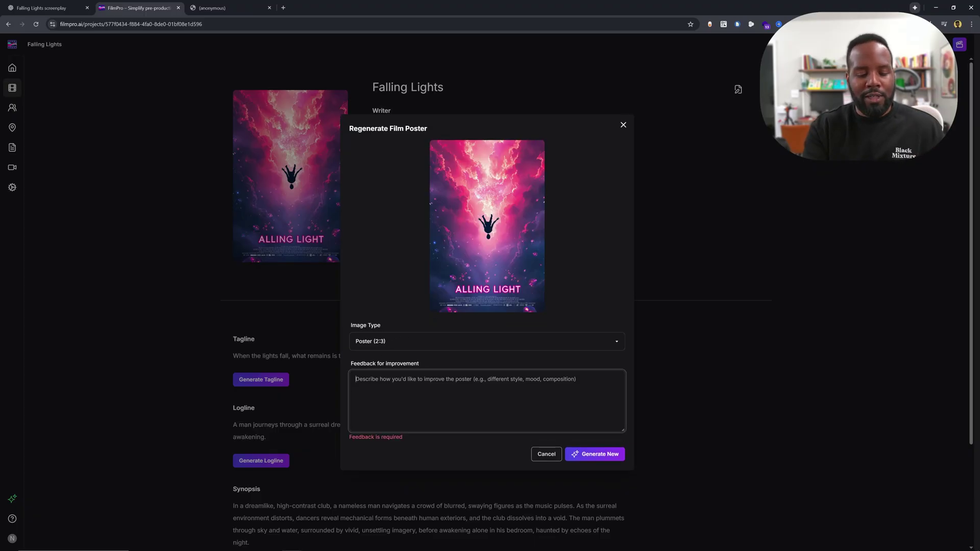
{"action": "type", "text": "Im"}
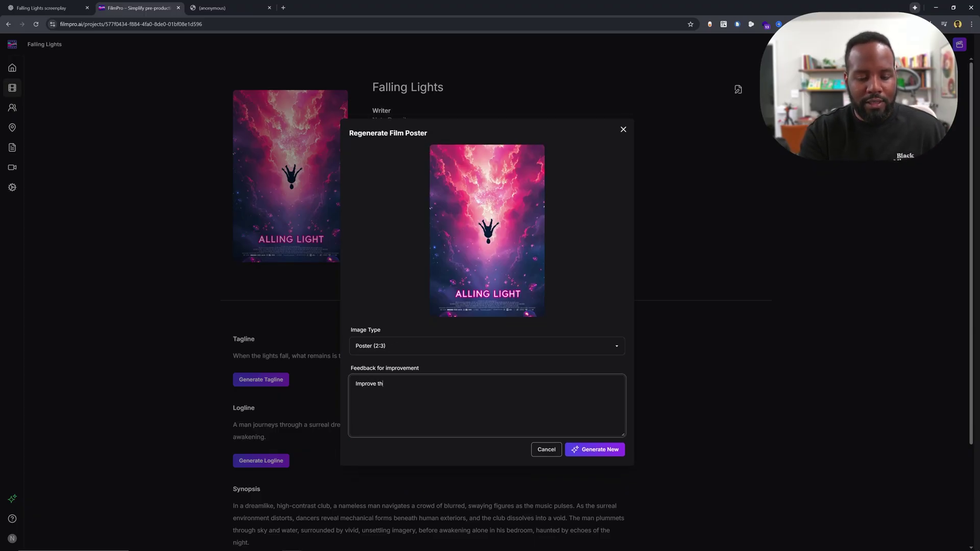
{"action": "type", "text": "prove th"}
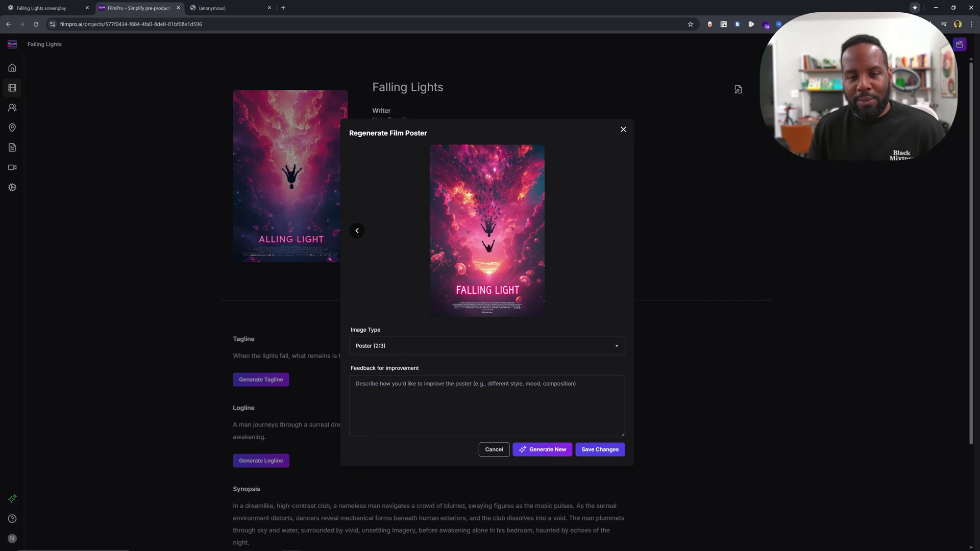
{"action": "left_click", "coordinate": [595, 449]}
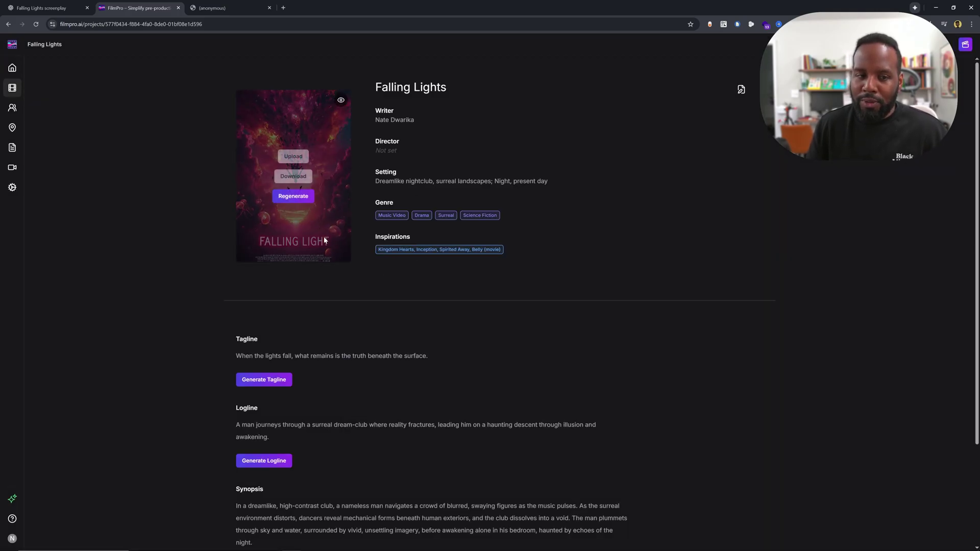
- View the new poster at full size, then go to the Character Breakdown page
{"action": "left_click", "coordinate": [341, 100]}
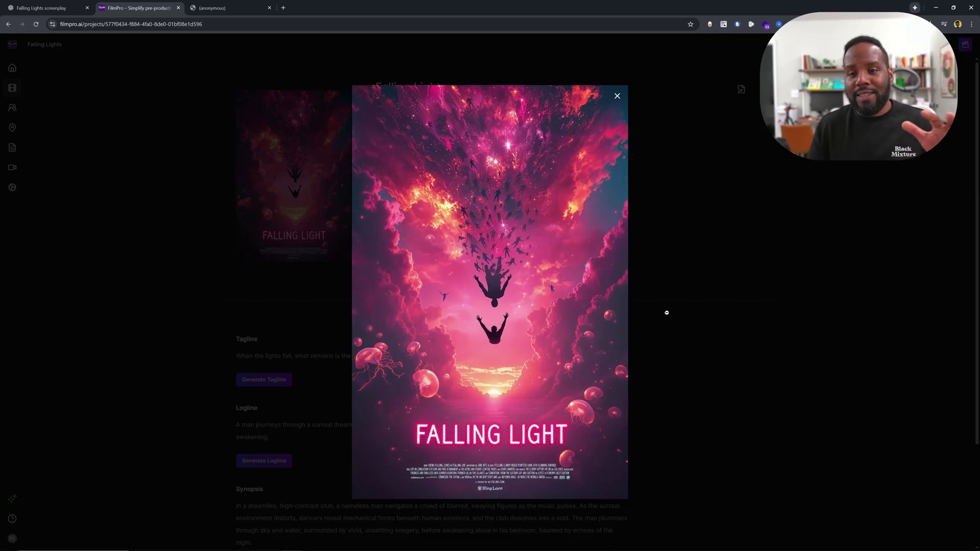
{"action": "left_click", "coordinate": [617, 96]}
{"action": "left_click", "coordinate": [31, 108]}
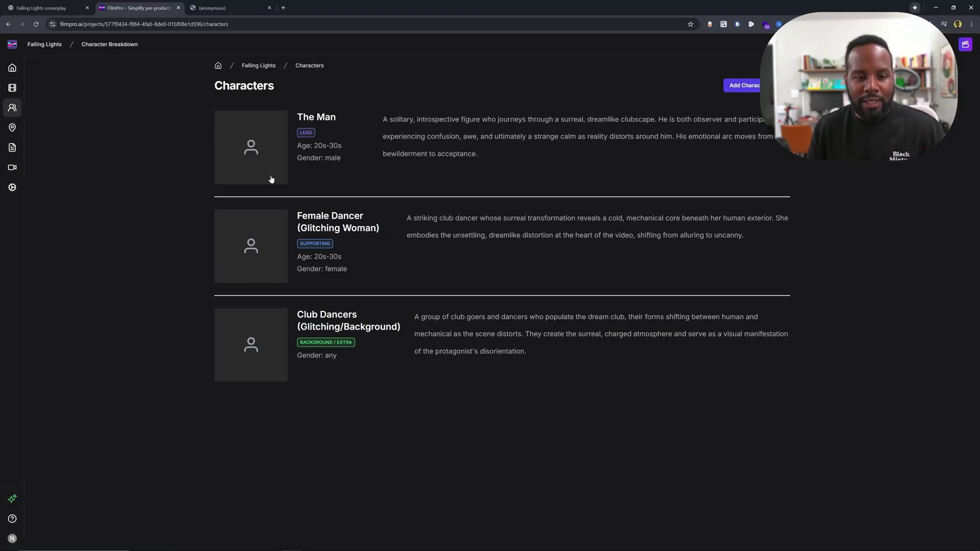
- Open The Man's character details and generate an initial portrait
{"action": "left_click_drag", "start_coordinate": [477, 158], "coordinate": [443, 137]}
{"action": "left_click", "coordinate": [443, 137]}
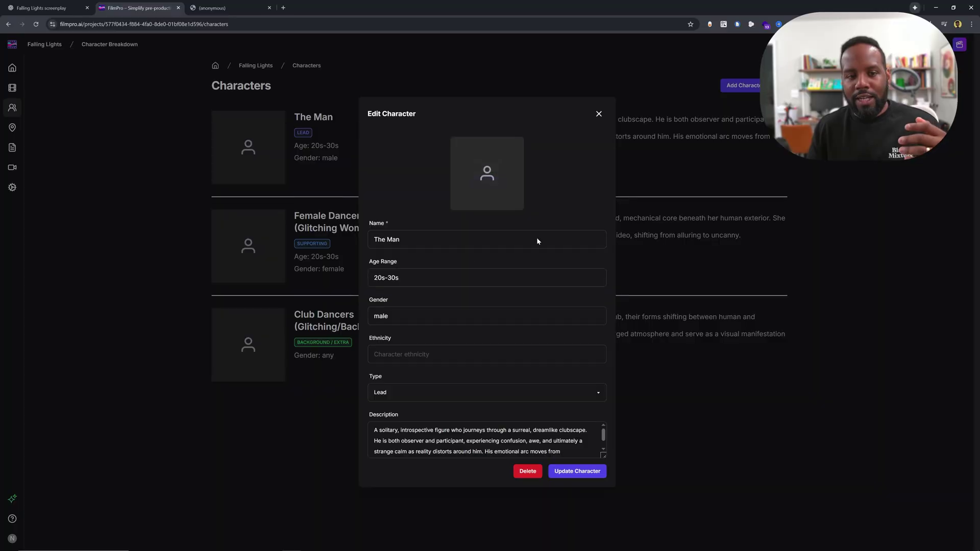
{"action": "left_click", "coordinate": [599, 114]}
{"action": "left_click", "coordinate": [306, 164]}
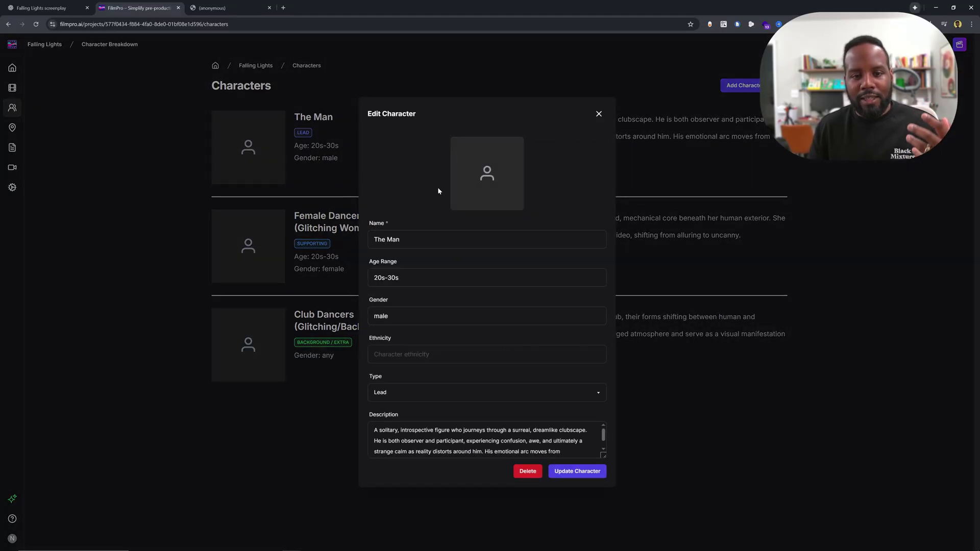
{"action": "left_click", "coordinate": [495, 185]}
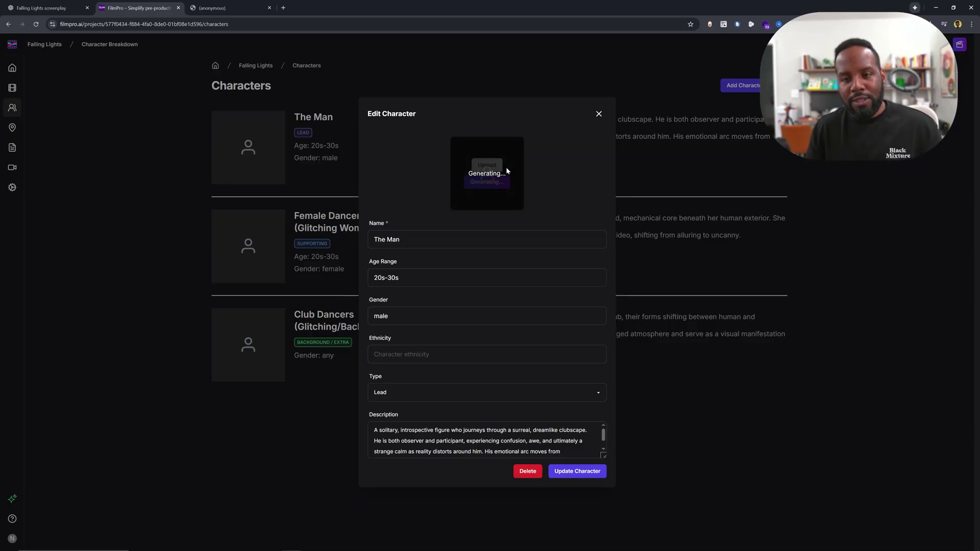
- Regenerate The Man's portrait with feedback 'A black male with a beard', save it, then go to Locations
{"action": "left_click", "coordinate": [507, 167]}
{"action": "left_click", "coordinate": [356, 347]}
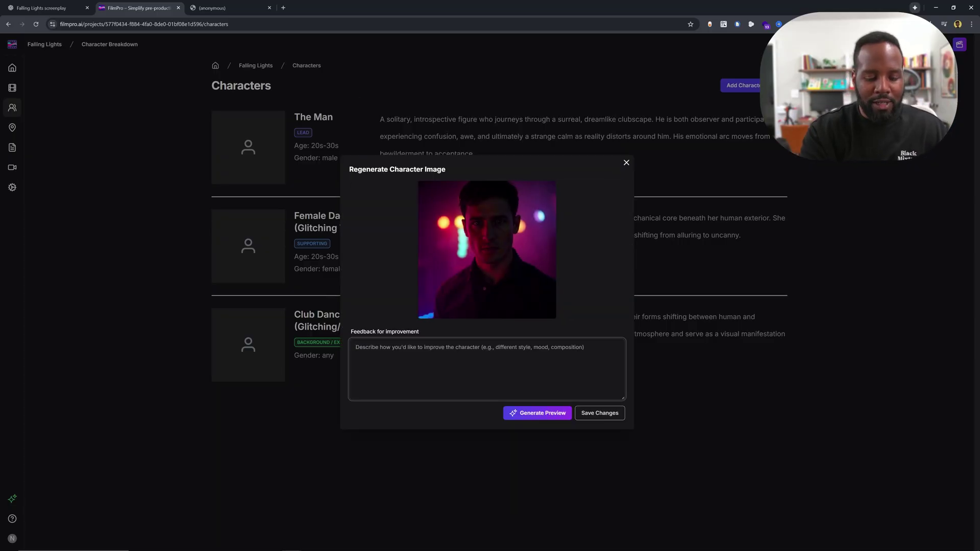
{"action": "type", "text": "A black mal"}
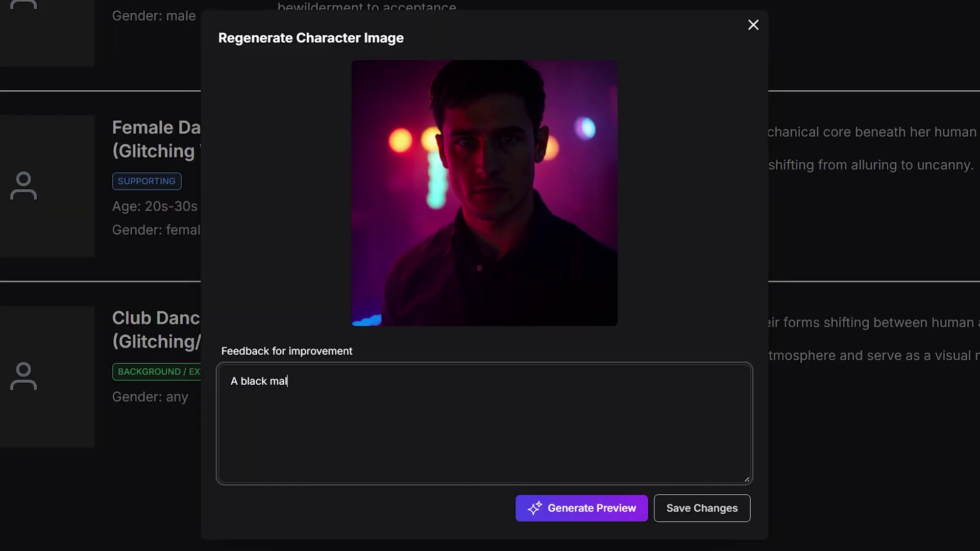
{"action": "type", "text": "e with a beard"}
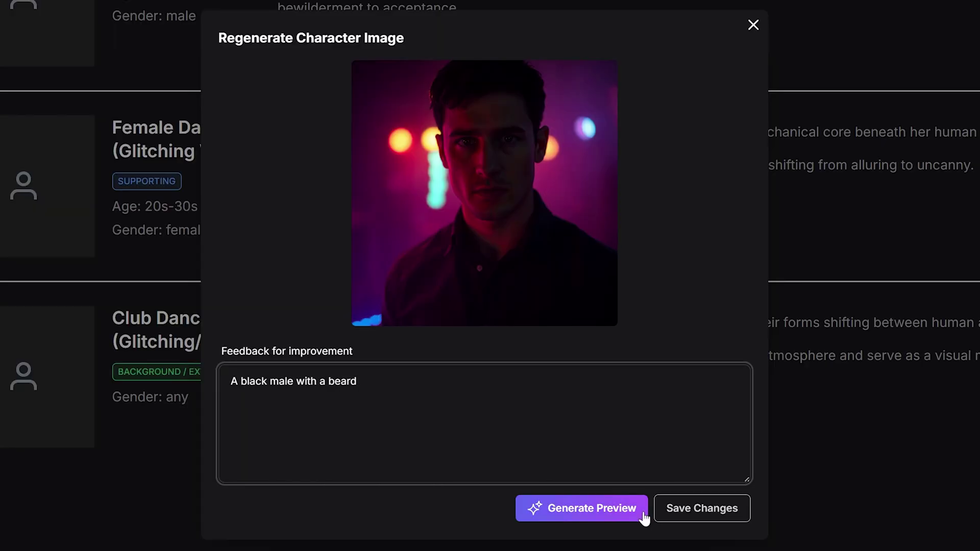
{"action": "left_click", "coordinate": [612, 509]}
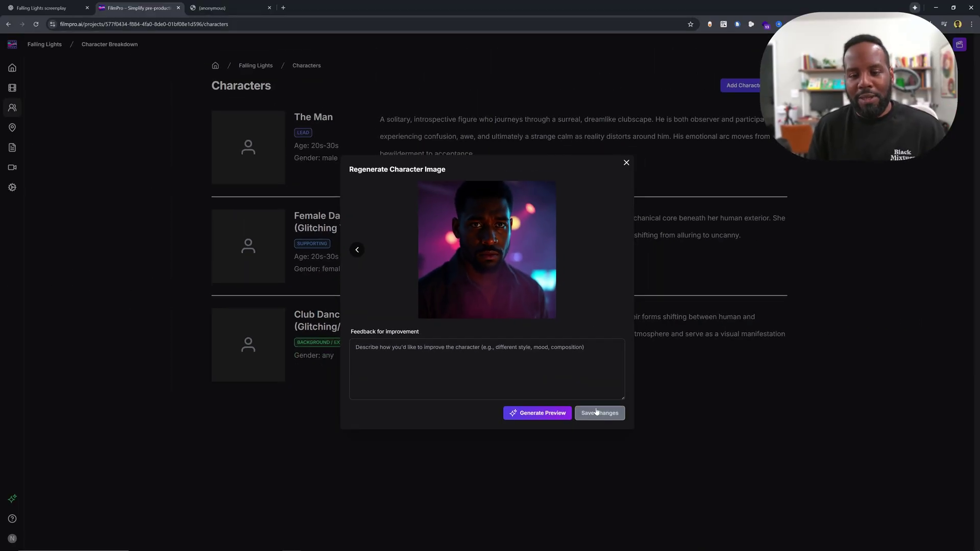
{"action": "left_click", "coordinate": [640, 449]}
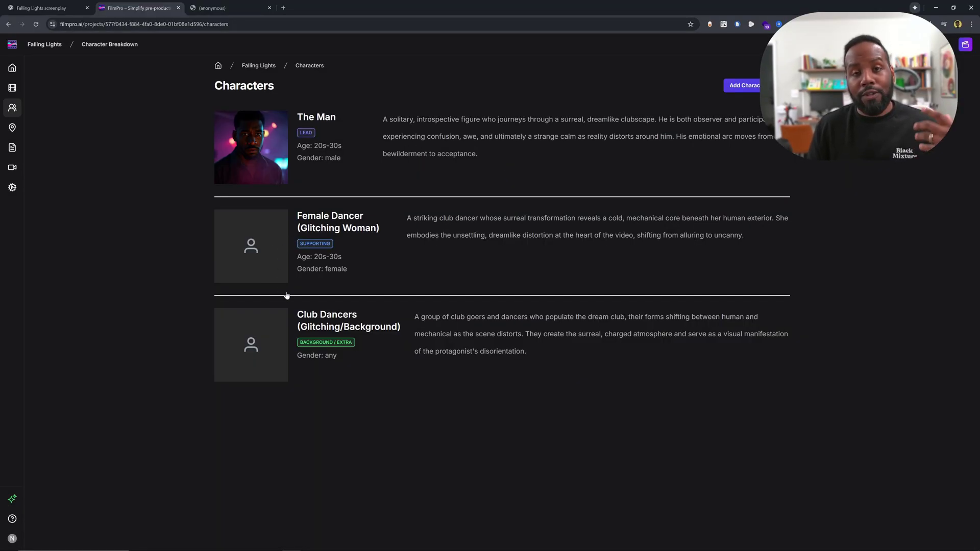
{"action": "left_click", "coordinate": [7, 126]}
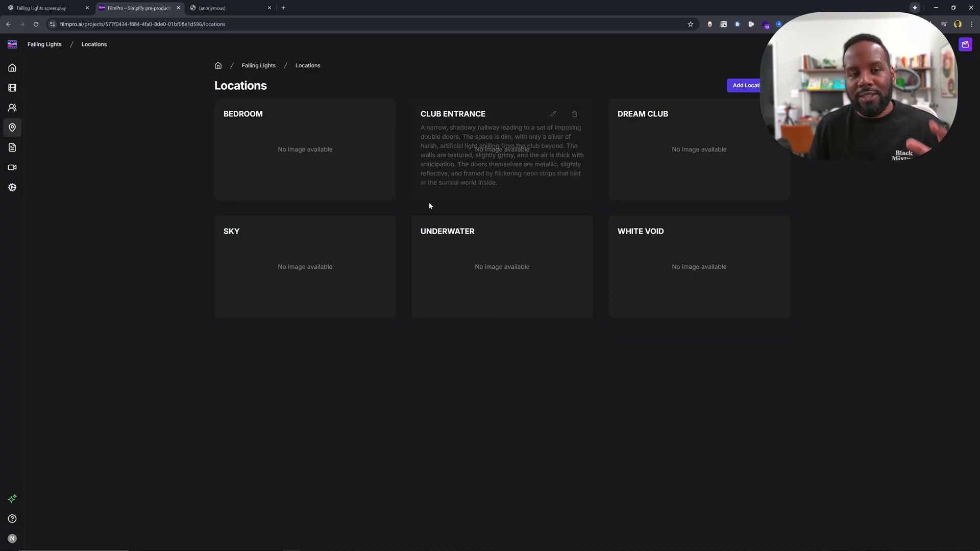
- Generate a neon-lit hallway image for the CLUB ENTRANCE location and save the location
{"action": "left_click", "coordinate": [553, 114]}
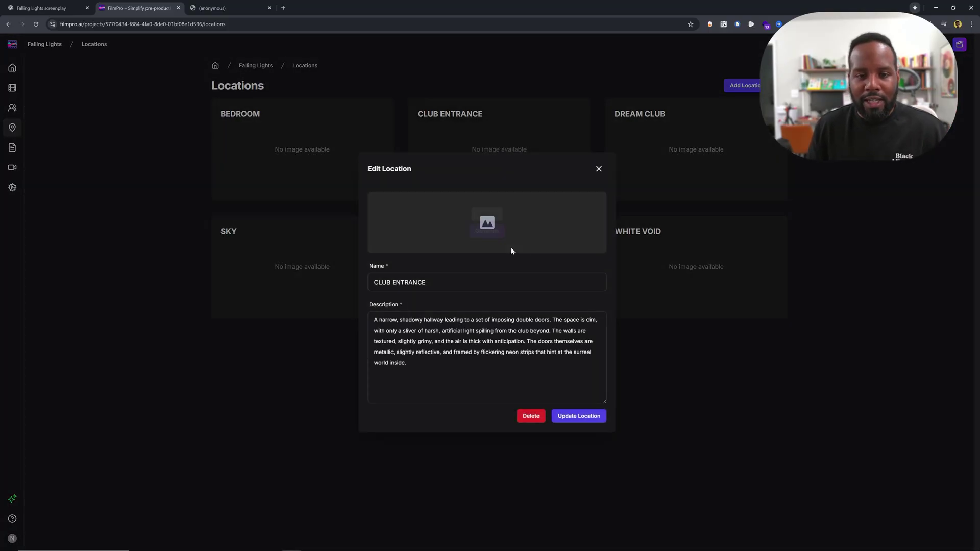
{"action": "left_click", "coordinate": [498, 230]}
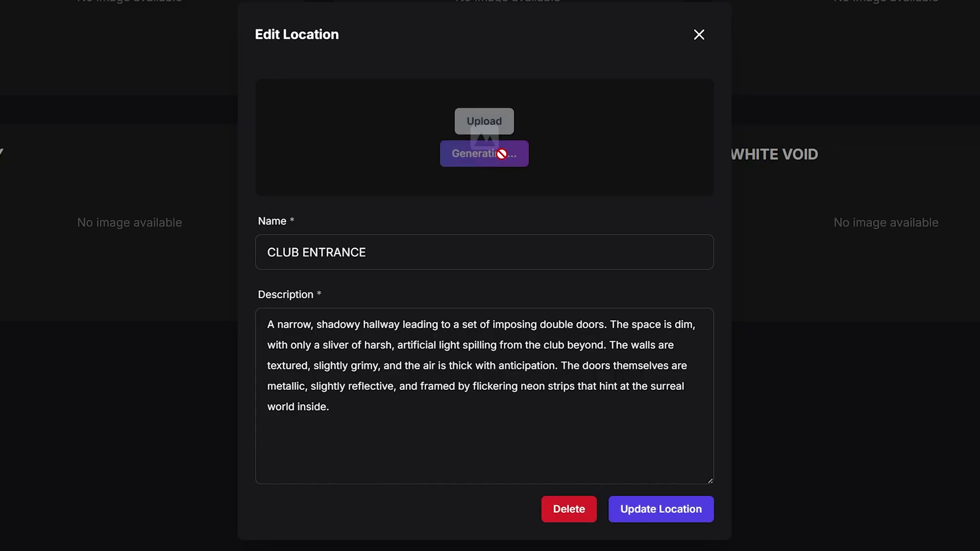
{"action": "left_click_drag", "start_coordinate": [278, 324], "coordinate": [363, 423]}
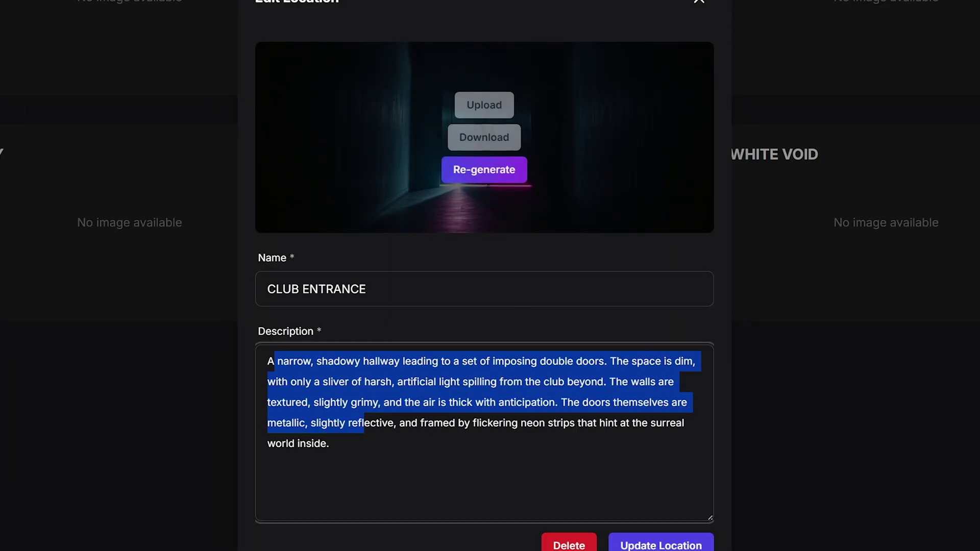
{"action": "left_click", "coordinate": [636, 545]}
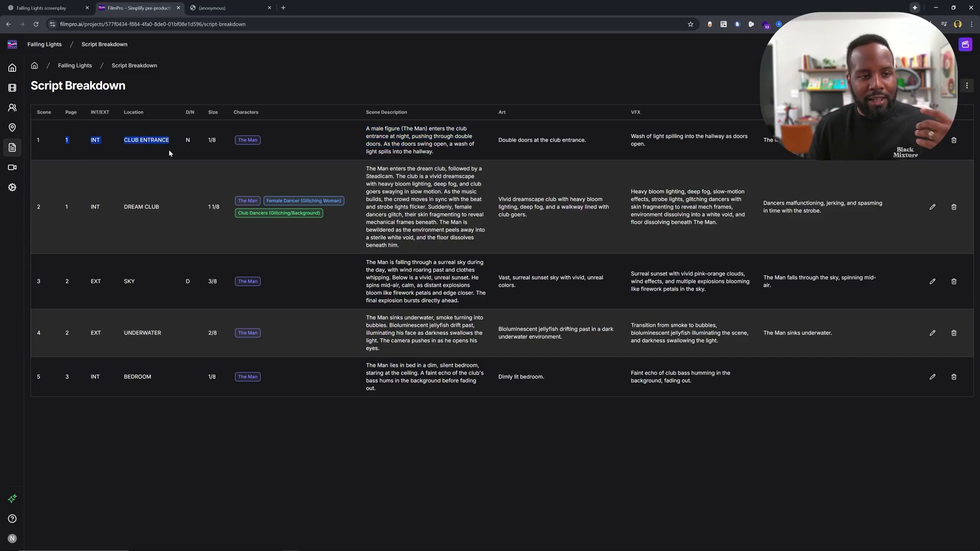
- Review scene 1's INT CLUB ENTRANCE details and 1/8 page size, then go to the Shot List
{"action": "left_click_drag", "start_coordinate": [170, 153], "coordinate": [187, 118]}
{"action": "left_click", "coordinate": [186, 137]}
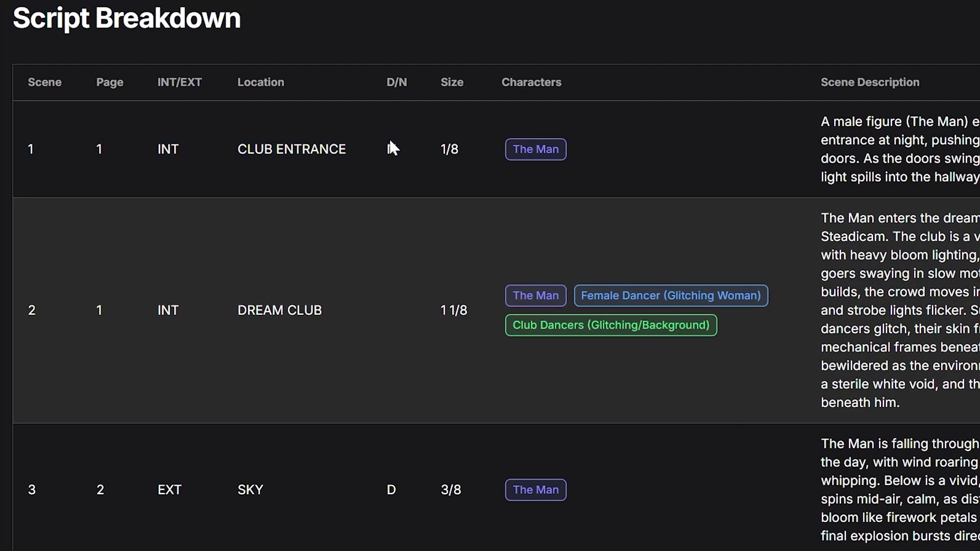
{"action": "left_click_drag", "start_coordinate": [442, 156], "coordinate": [474, 149]}
{"action": "left_click", "coordinate": [474, 149]}
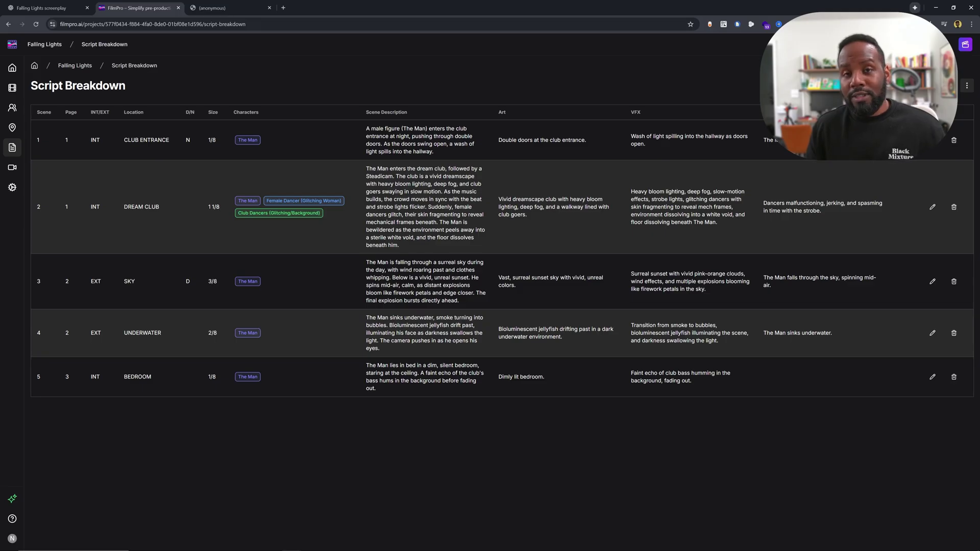
{"action": "left_click", "coordinate": [20, 169]}
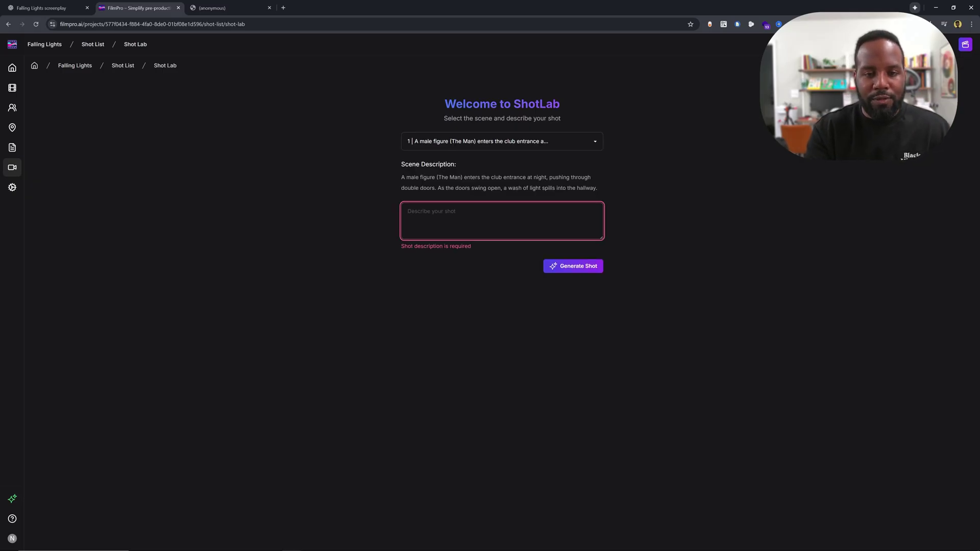
- Generate a shot from 'A cinematic scene in which the man enters the club entrance.', preview it, and add it to the shot list
{"action": "type", "text": "A cinematic scene in which the man enters the club e"}
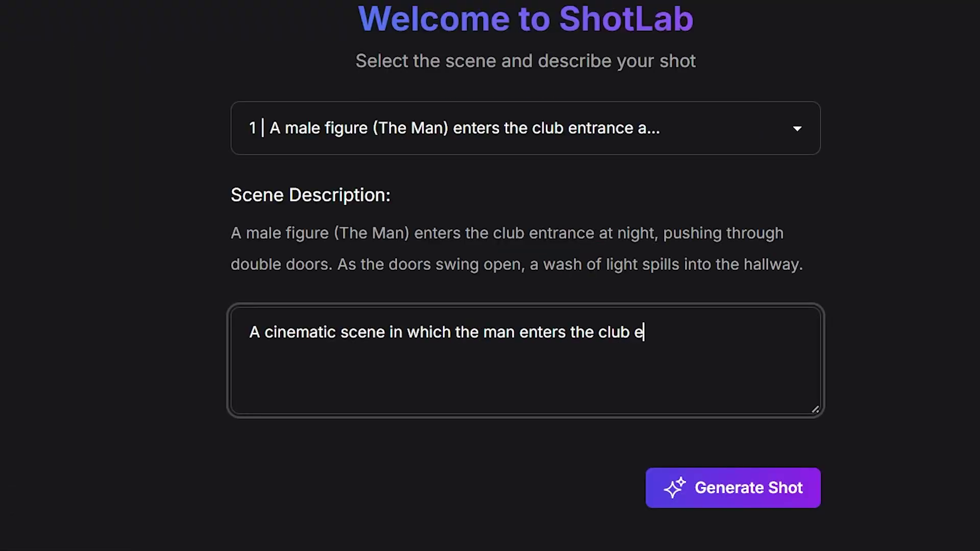
{"action": "type", "text": "ntrance."}
{"action": "left_click", "coordinate": [766, 486]}
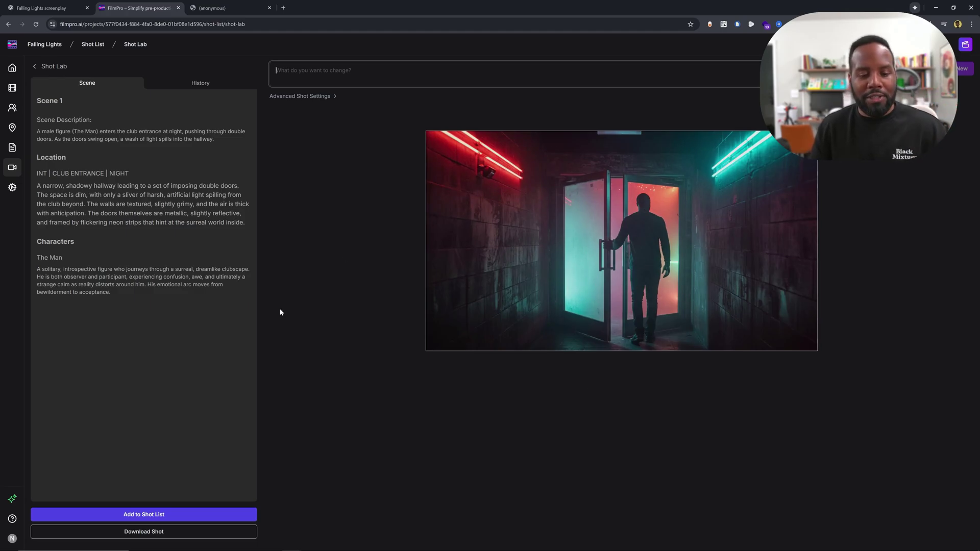
{"action": "left_click", "coordinate": [598, 299]}
{"action": "left_click", "coordinate": [749, 156]}
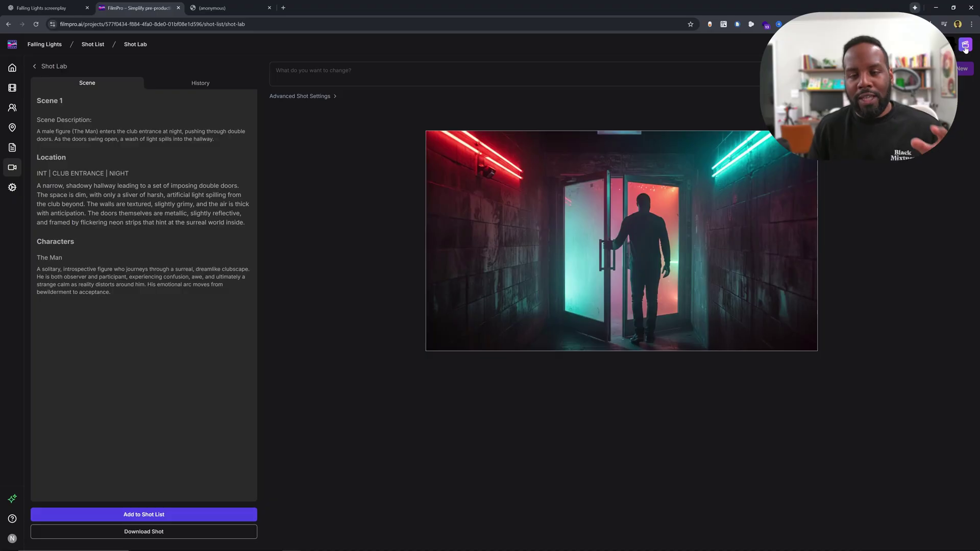
{"action": "left_click", "coordinate": [159, 516]}
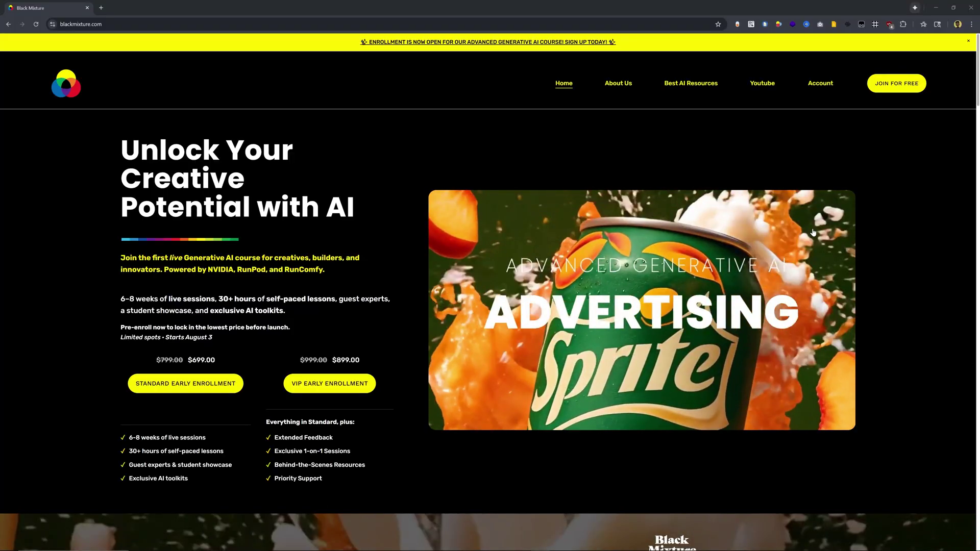
- Open the 3.7 High-Resolution Magic lesson from the course lesson list and skim it
{"action": "scroll", "coordinate": [893, 194], "scroll_direction": "down", "scroll_amount": 4}
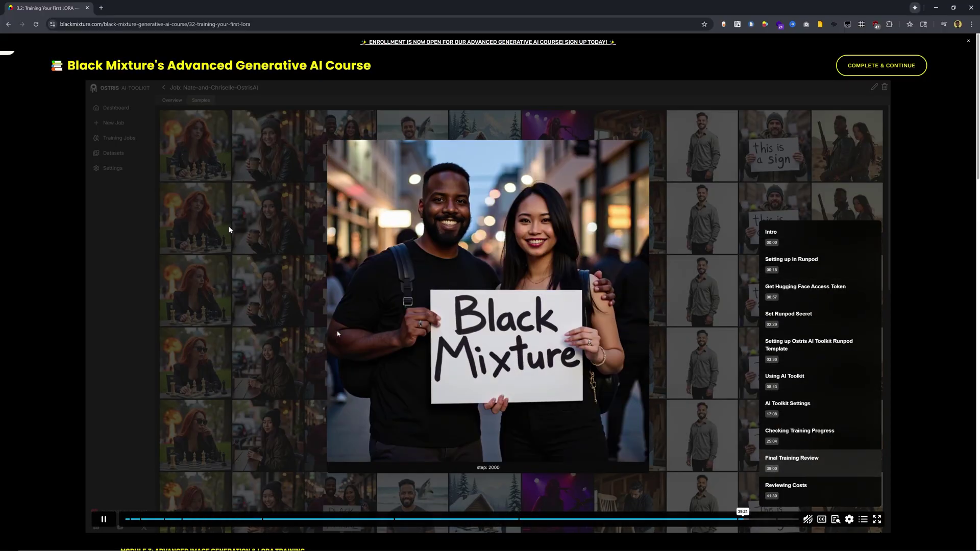
{"action": "left_click", "coordinate": [7, 51]}
{"action": "scroll", "coordinate": [76, 306], "scroll_direction": "down", "scroll_amount": 1}
{"action": "left_click", "coordinate": [81, 485]}
{"action": "scroll", "coordinate": [436, 272], "scroll_direction": "down", "scroll_amount": 6}
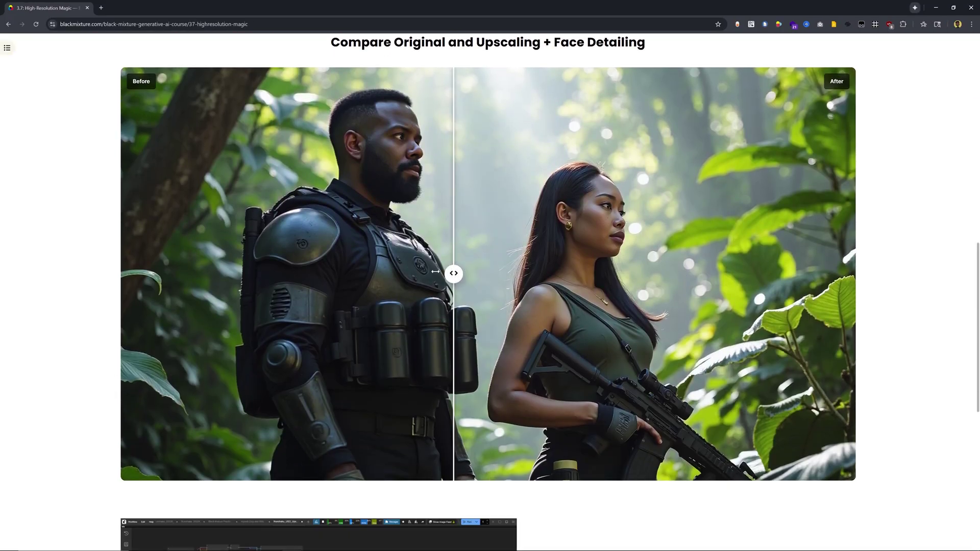
{"action": "scroll", "coordinate": [445, 396], "scroll_direction": "up", "scroll_amount": 2}
- Read through the 3.4 Ultimate Composition Control lesson, sliding the comparison to reveal the upscaled After image
{"action": "left_click", "coordinate": [7, 48]}
{"action": "scroll", "coordinate": [76, 307], "scroll_direction": "down", "scroll_amount": 5}
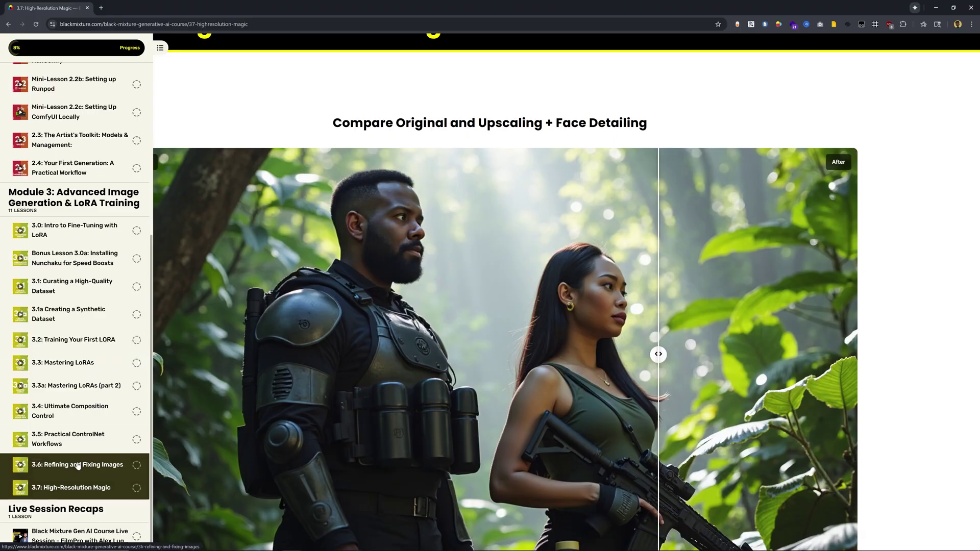
{"action": "left_click", "coordinate": [78, 428]}
{"action": "scroll", "coordinate": [79, 428], "scroll_direction": "down", "scroll_amount": 4}
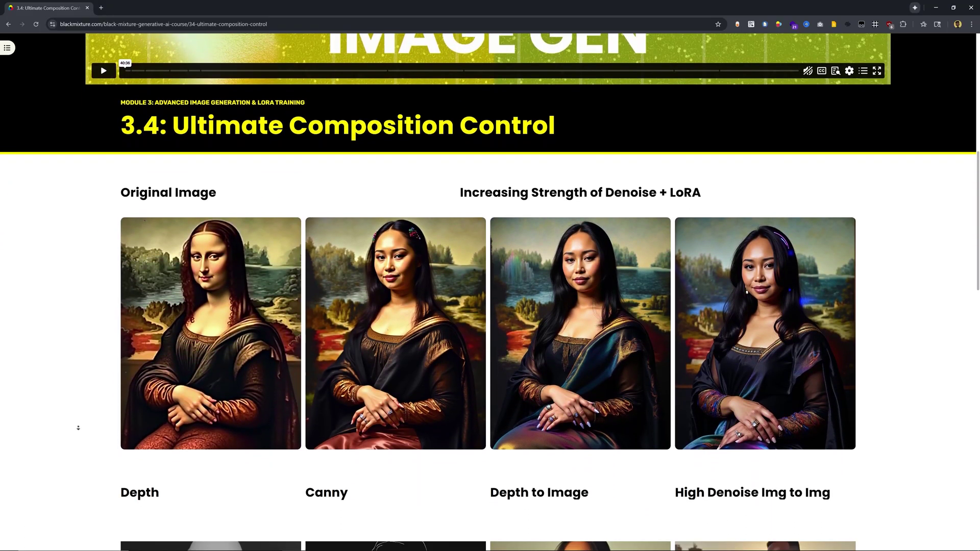
{"action": "scroll", "coordinate": [78, 428], "scroll_direction": "down", "scroll_amount": 4}
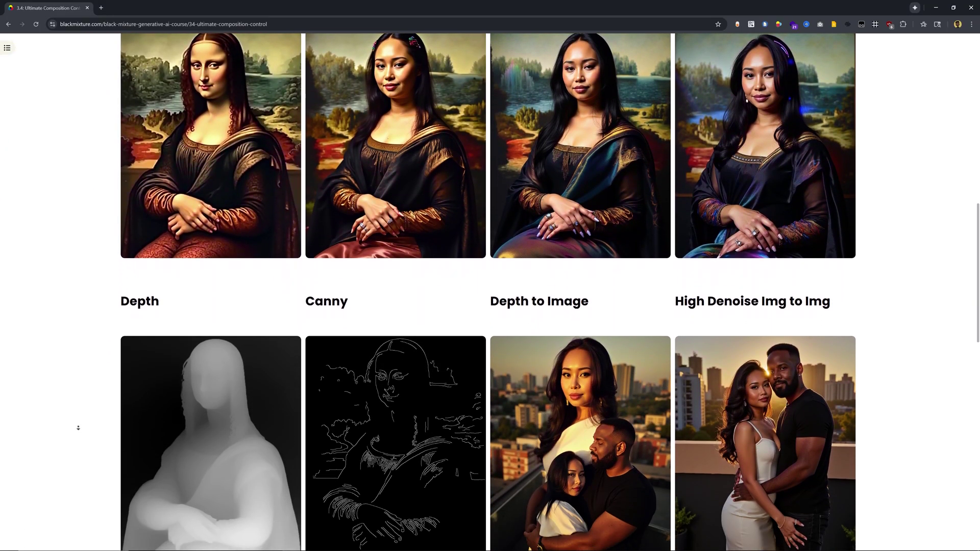
{"action": "scroll", "coordinate": [78, 428], "scroll_direction": "down", "scroll_amount": 4}
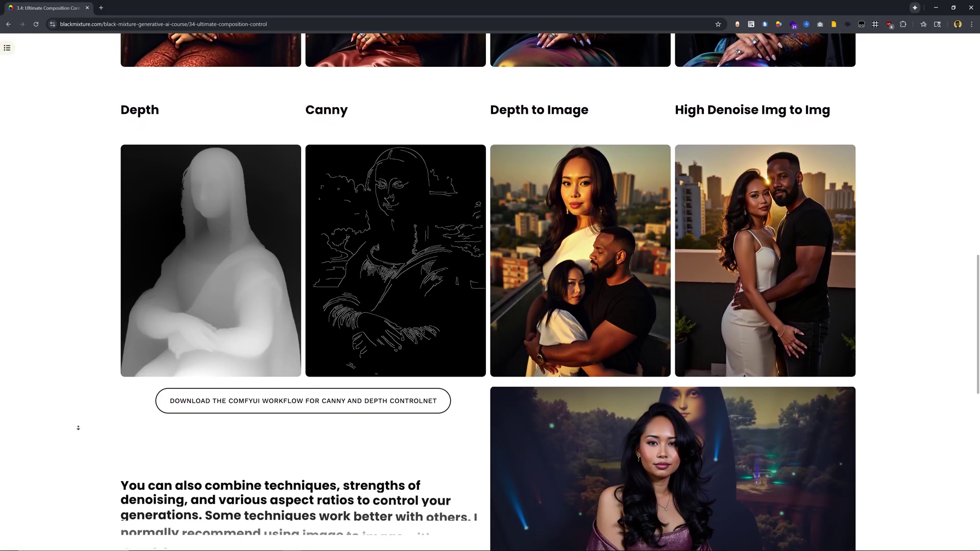
{"action": "scroll", "coordinate": [78, 428], "scroll_direction": "down", "scroll_amount": 4}
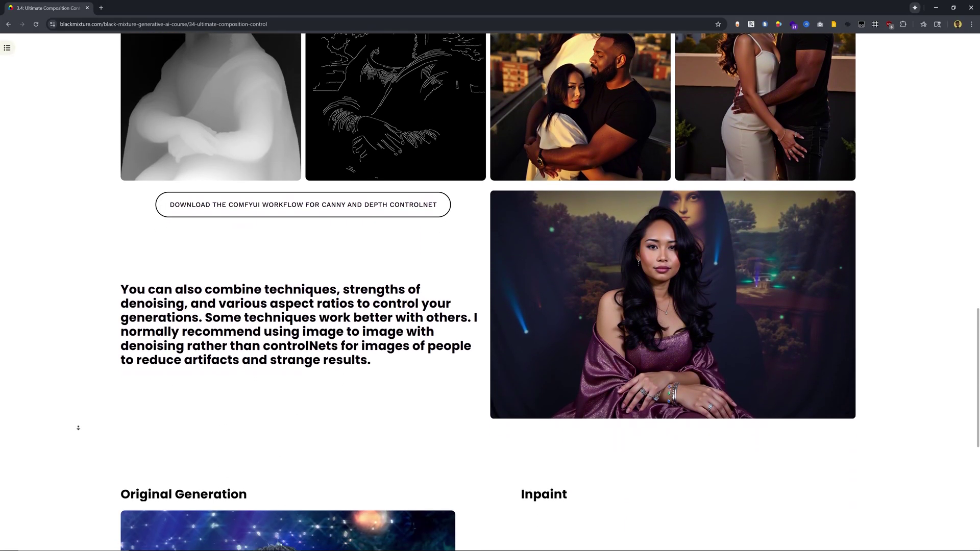
{"action": "scroll", "coordinate": [78, 428], "scroll_direction": "down", "scroll_amount": 4}
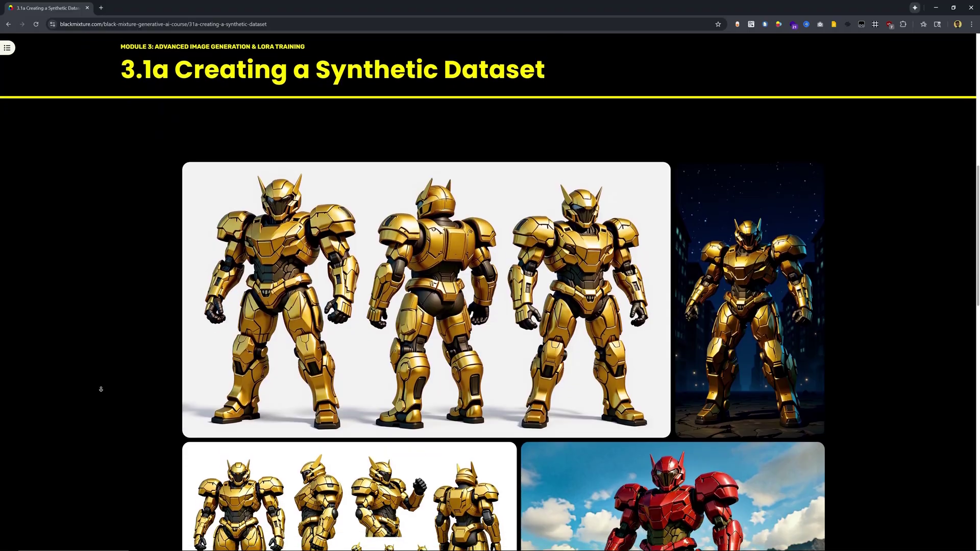
{"action": "scroll", "coordinate": [101, 390], "scroll_direction": "down", "scroll_amount": 4}
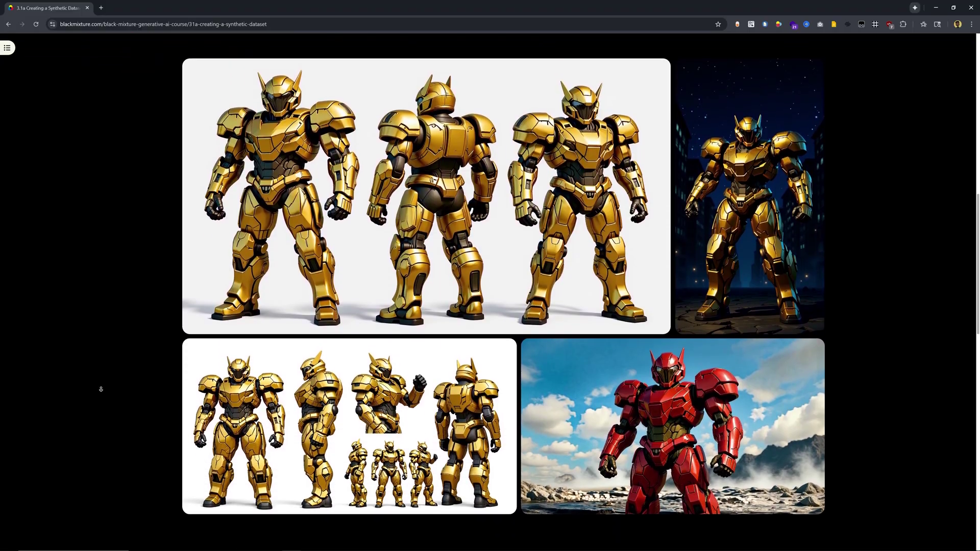
{"action": "scroll", "coordinate": [101, 389], "scroll_direction": "down", "scroll_amount": 8}
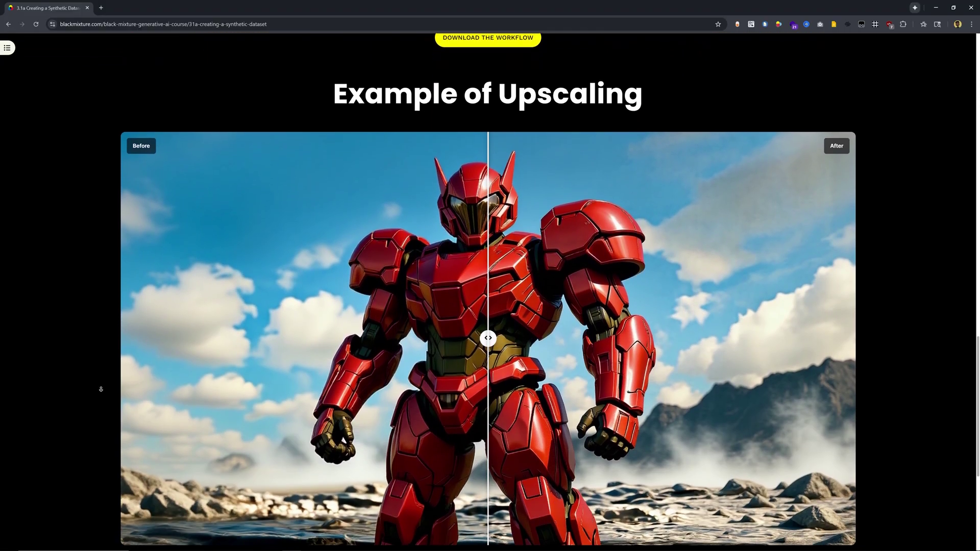
{"action": "scroll", "coordinate": [100, 389], "scroll_direction": "down", "scroll_amount": 1}
{"action": "left_click_drag", "start_coordinate": [481, 274], "coordinate": [175, 289]}
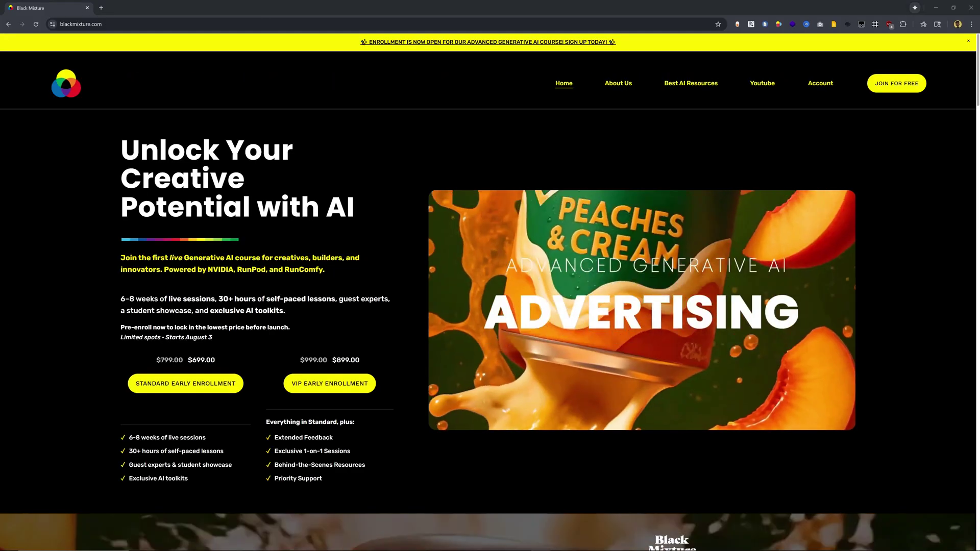
{"action": "scroll", "coordinate": [893, 194], "scroll_direction": "down", "scroll_amount": 2}
{"action": "scroll", "coordinate": [893, 195], "scroll_direction": "down", "scroll_amount": 3}
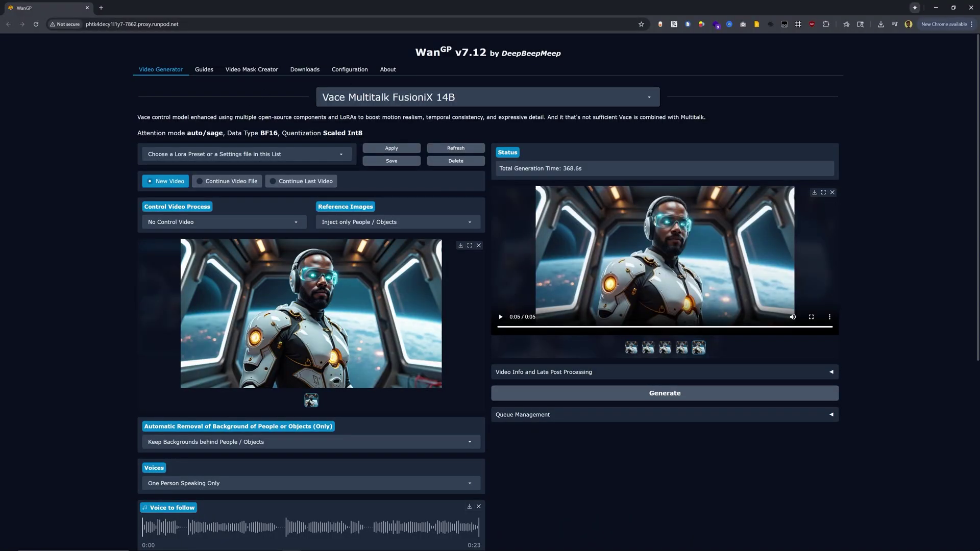
{"action": "scroll", "coordinate": [559, 236], "scroll_direction": "down", "scroll_amount": 1}
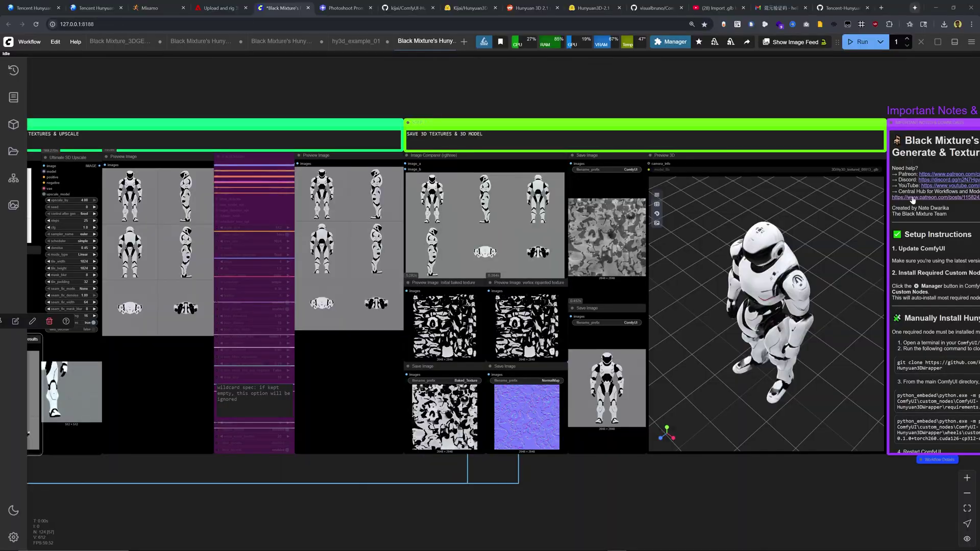
- Orbit the robot model to frontal and side views, close the file window, and pan the workflow
{"action": "left_click_drag", "start_coordinate": [805, 303], "coordinate": [860, 266]}
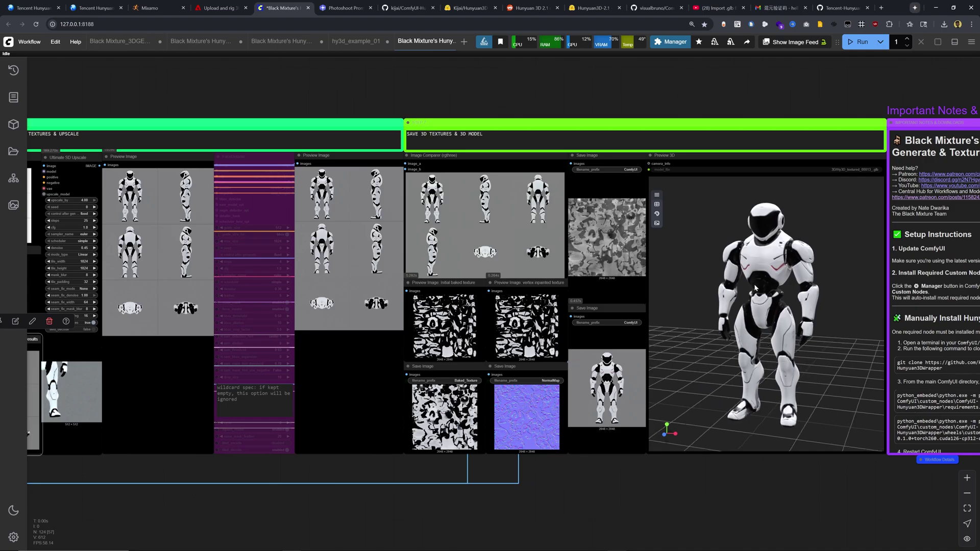
{"action": "left_click_drag", "start_coordinate": [788, 314], "coordinate": [900, 319]}
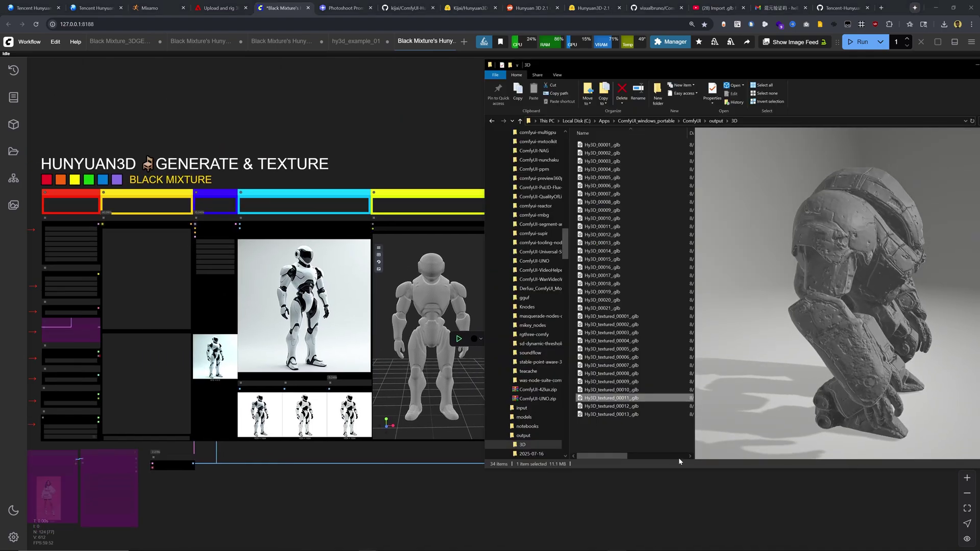
{"action": "left_click", "coordinate": [683, 473]}
{"action": "left_click_drag", "start_coordinate": [693, 167], "coordinate": [821, 144]}
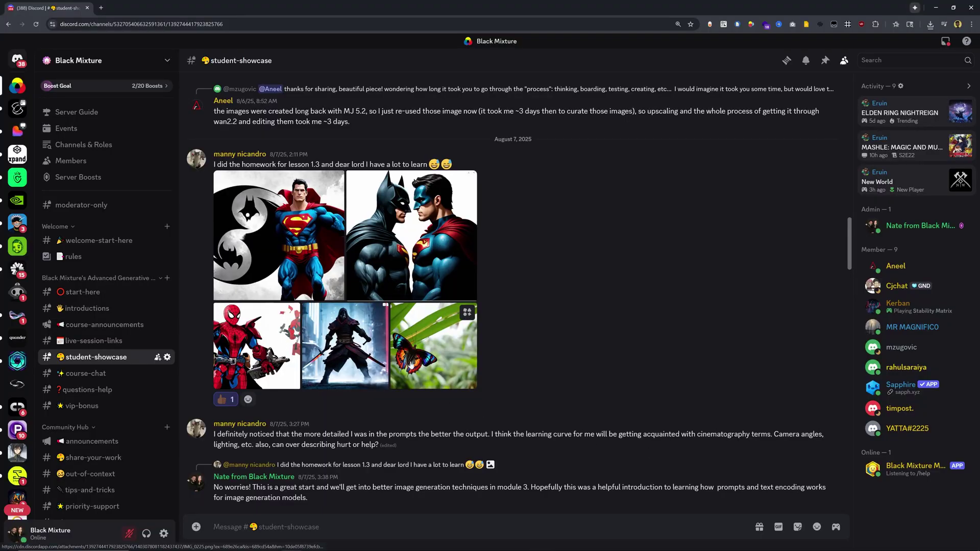
- Open the butterfly image from the #student-showcase post in the viewer
{"action": "left_click", "coordinate": [409, 357]}
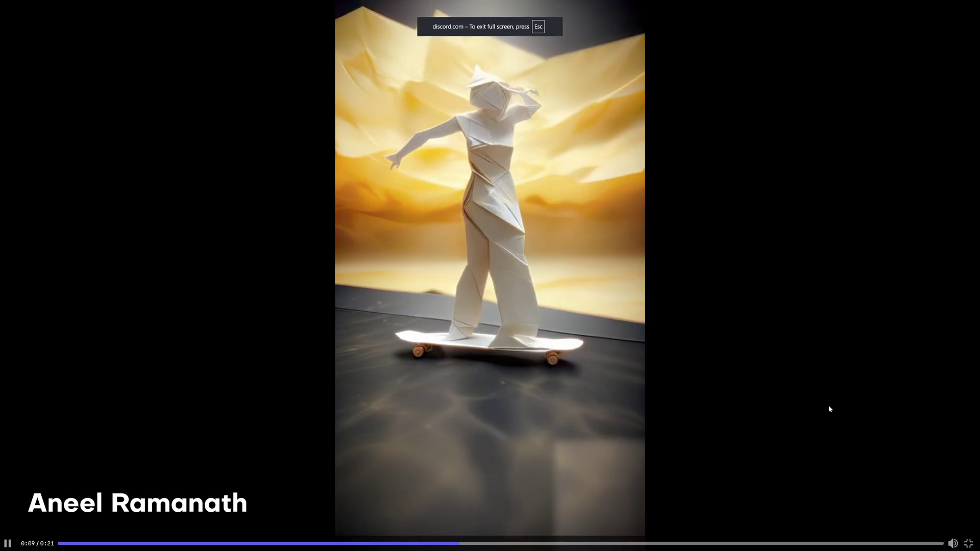